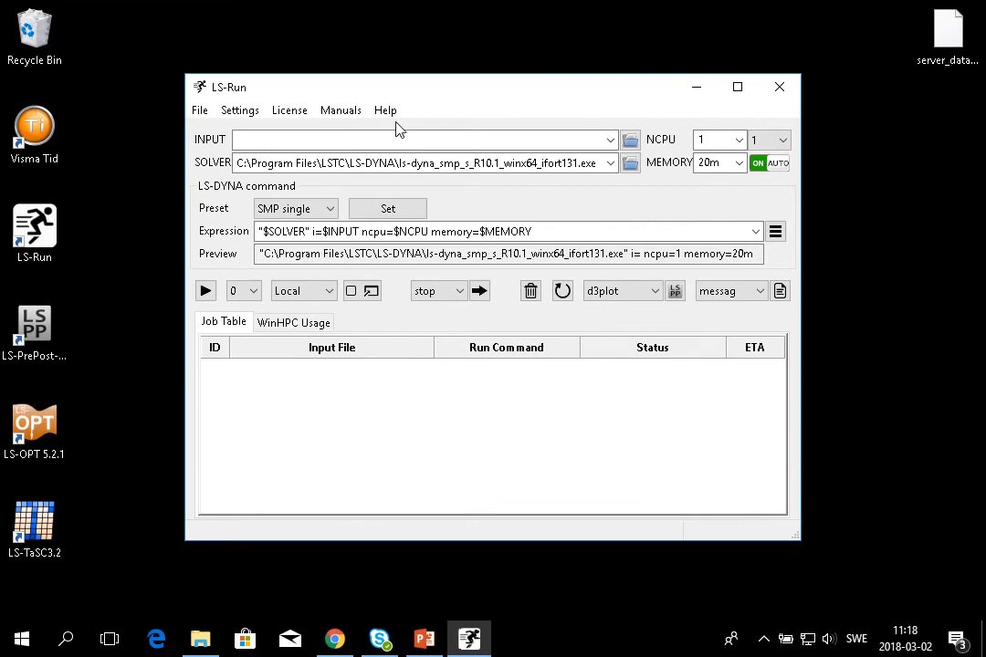
# View the LS-Run version and build information, and close it again.
pyautogui.click(385, 110)
pyautogui.click(414, 193)
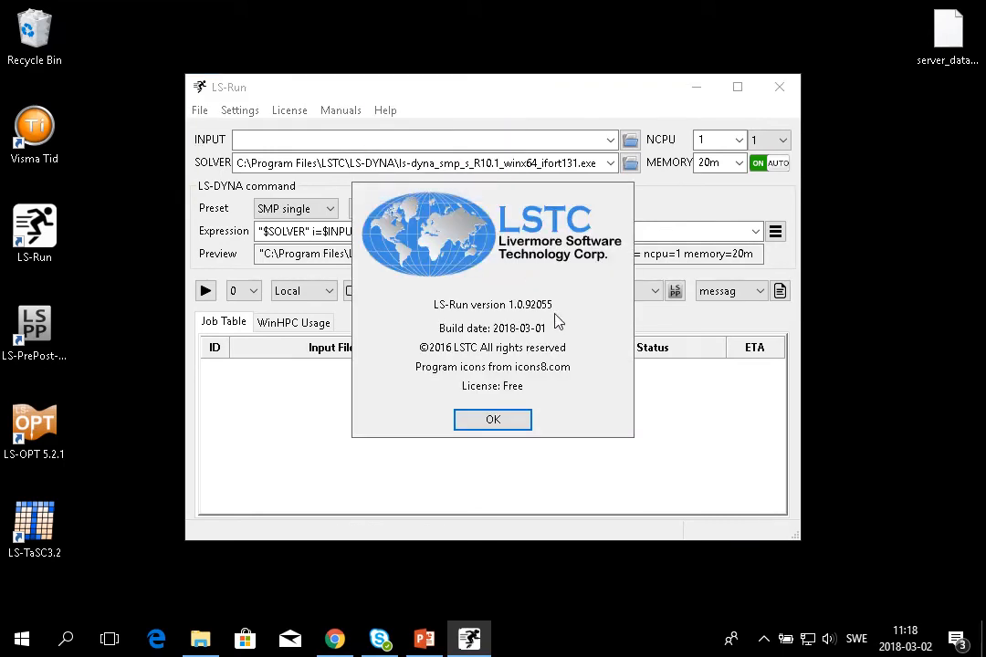
pyautogui.click(484, 421)
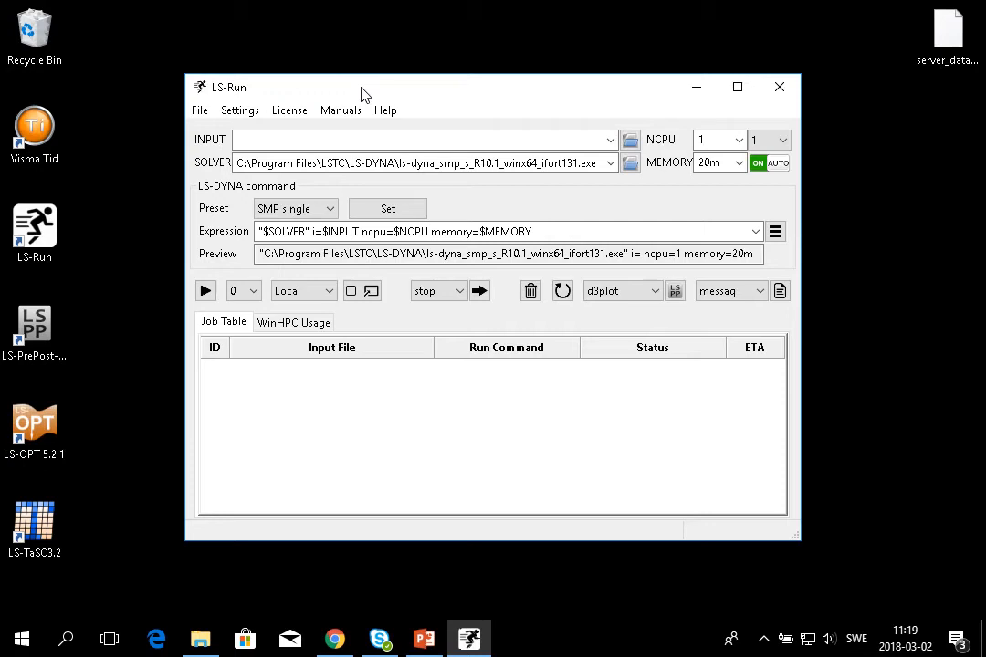
# Open the LS-DYNA license settings and set the network license server hostname to raven-net.in.dynamore.se.
pyautogui.click(280, 115)
pyautogui.click(301, 134)
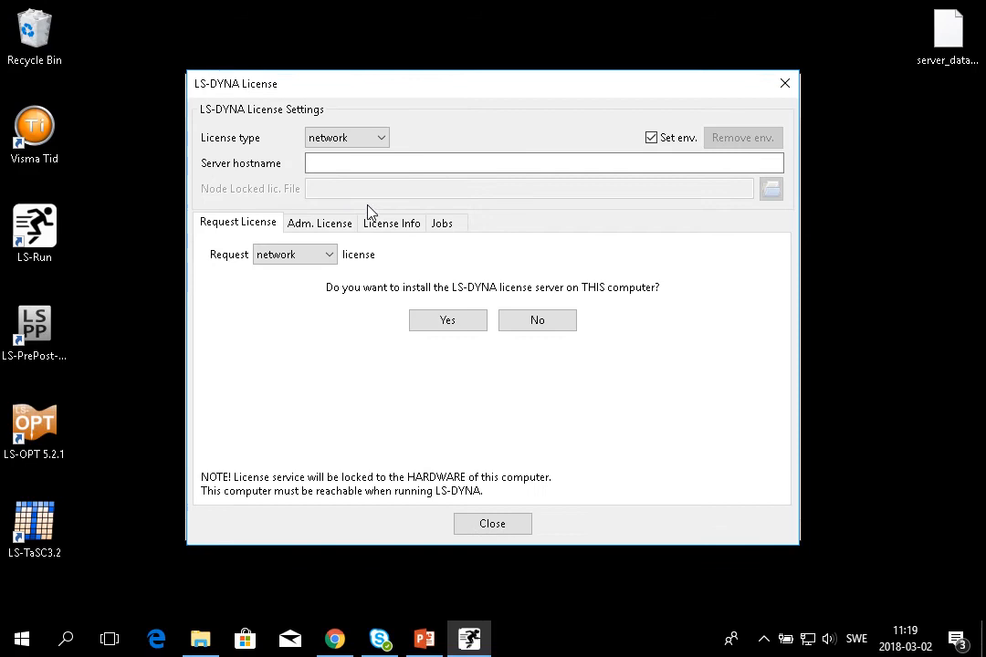
pyautogui.click(448, 162)
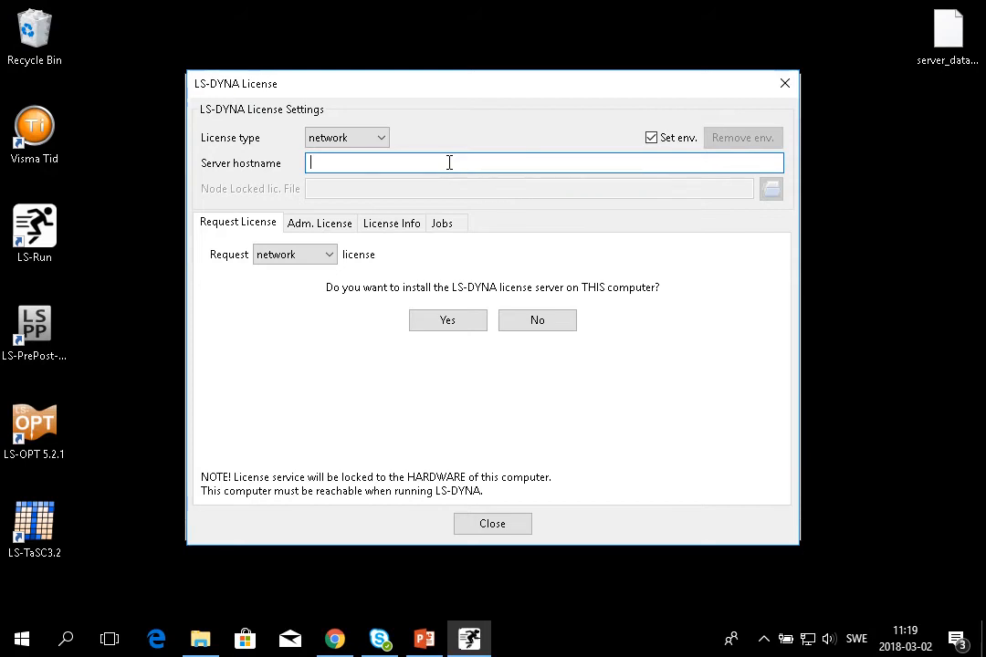
pyautogui.write('raven-net.in.dynamore.se')
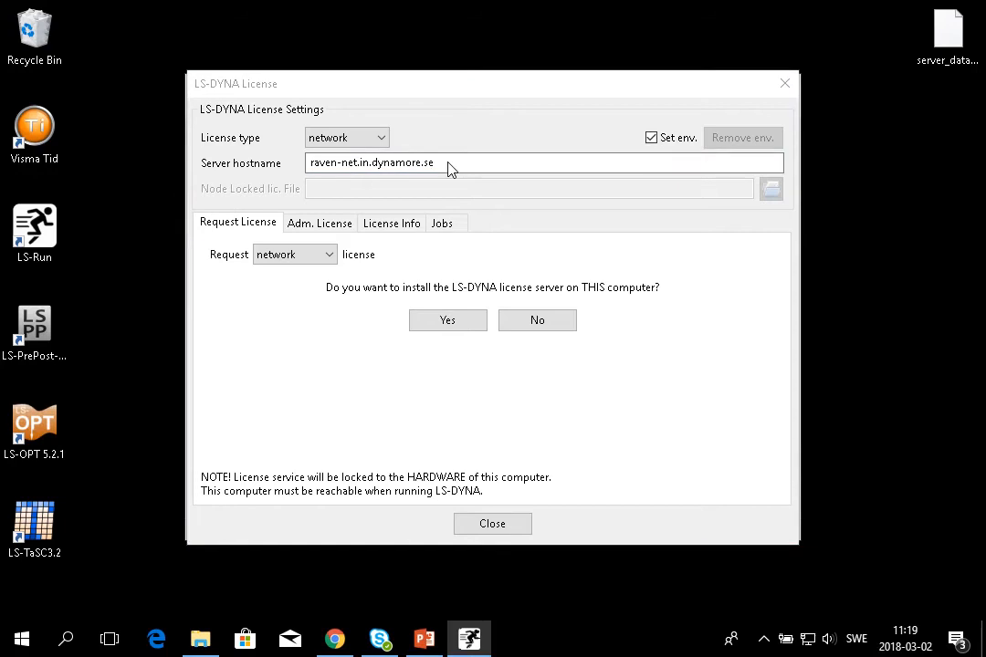
# Examine the license information and the running jobs on the license server.
pyautogui.click(386, 227)
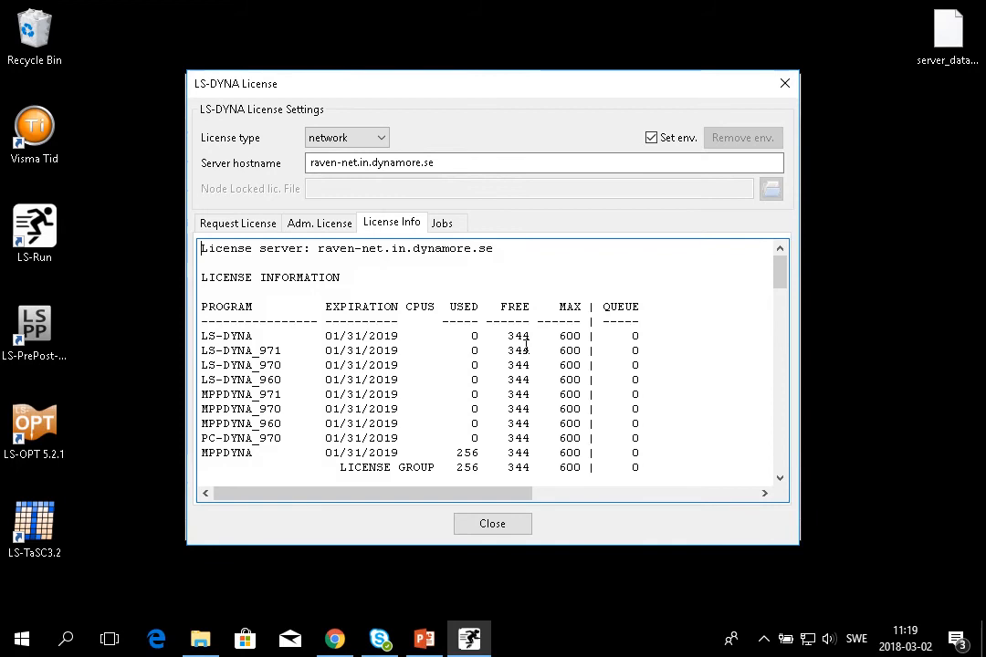
pyautogui.click(443, 224)
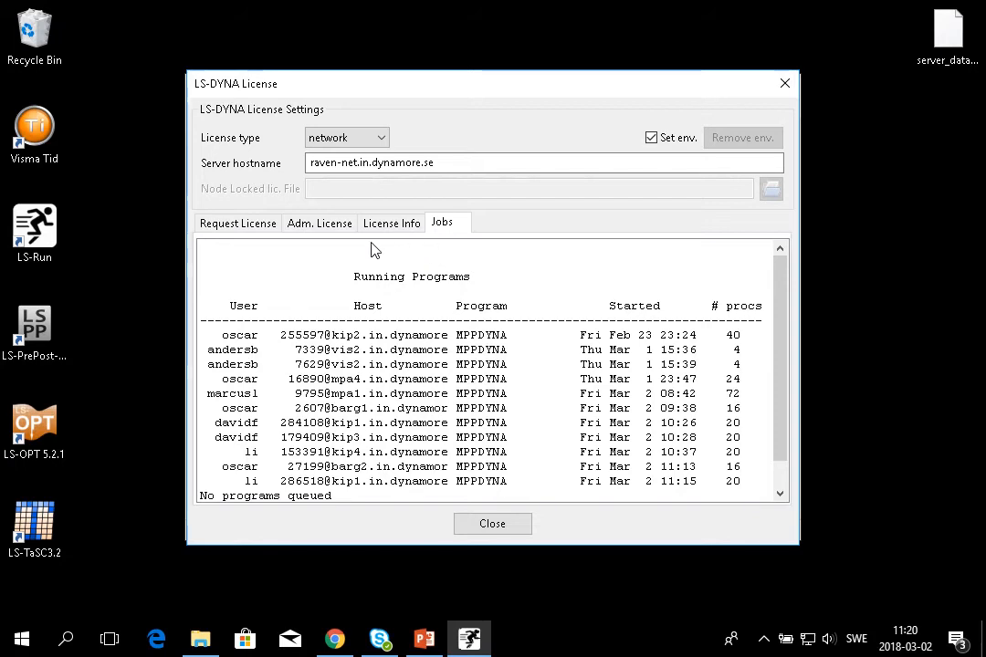
# Request a network license with the server on this computer, confirming that the LS-DYNA computers can communicate with it over the network.
pyautogui.click(207, 230)
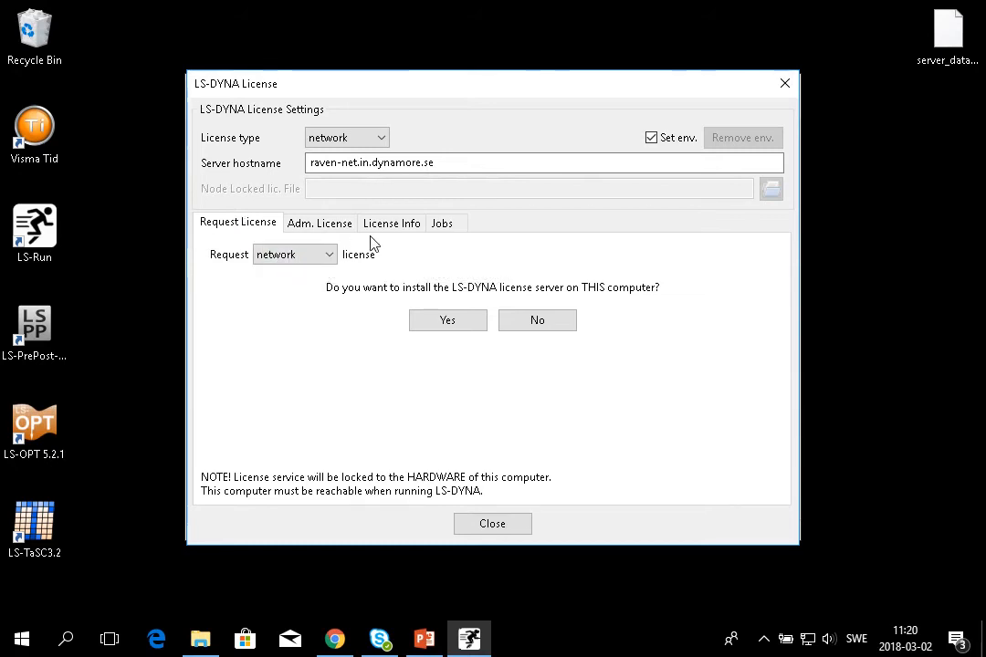
pyautogui.click(446, 321)
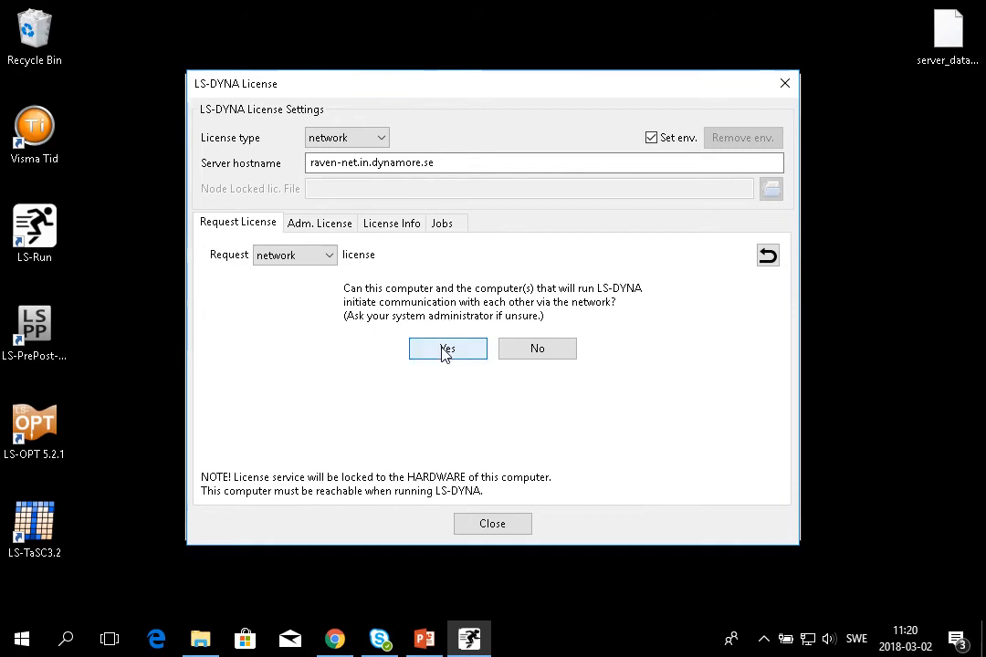
pyautogui.click(447, 351)
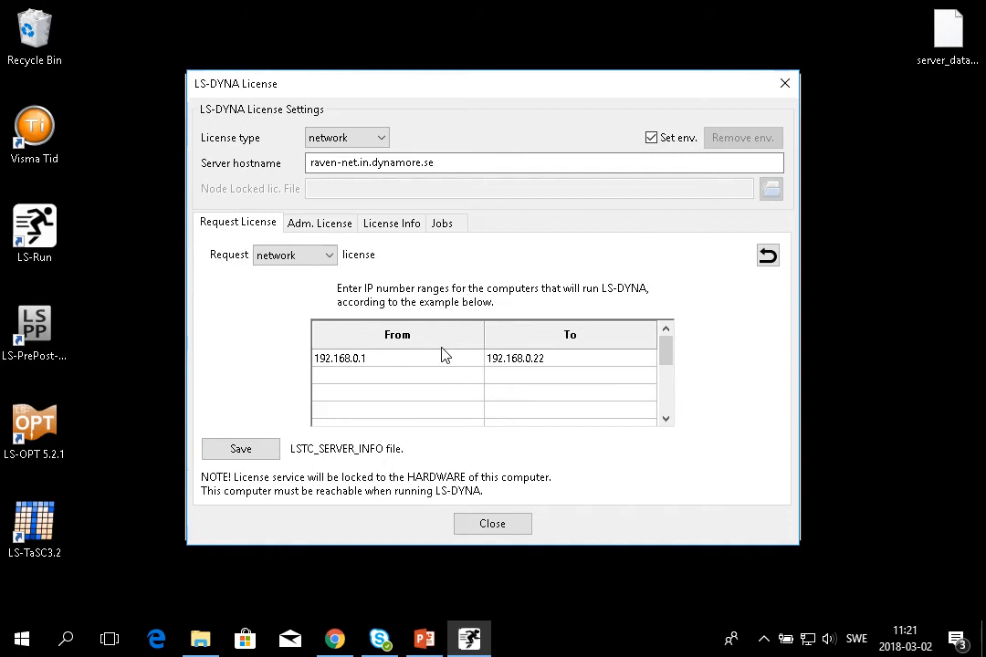
# Set the end address of the first IP range in the license request to 192.168.0.100.
pyautogui.doubleClick(561, 360)
pyautogui.click(559, 359)
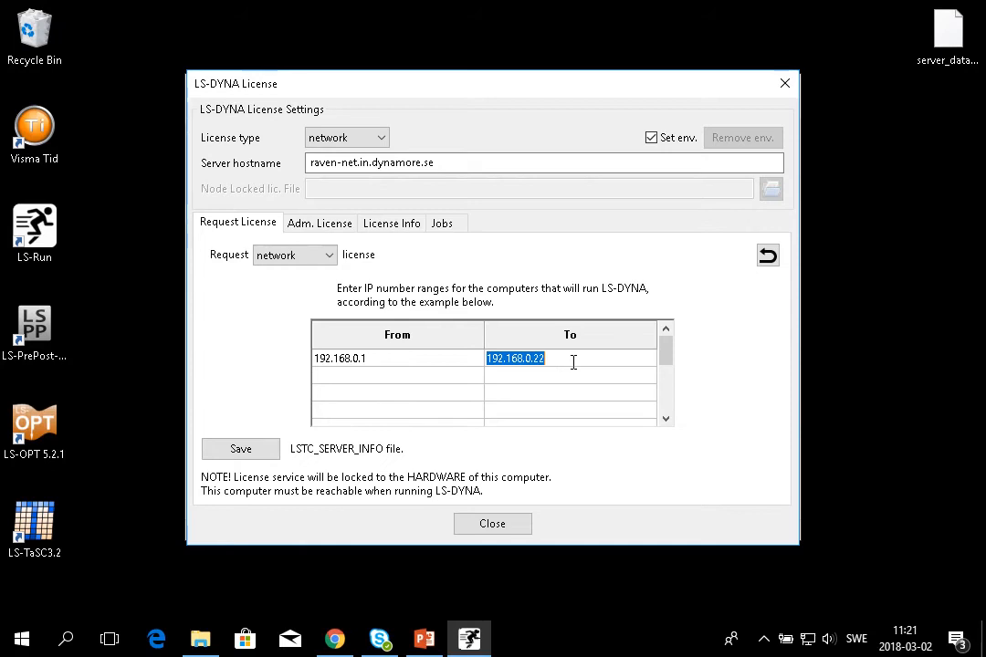
pyautogui.click(583, 364)
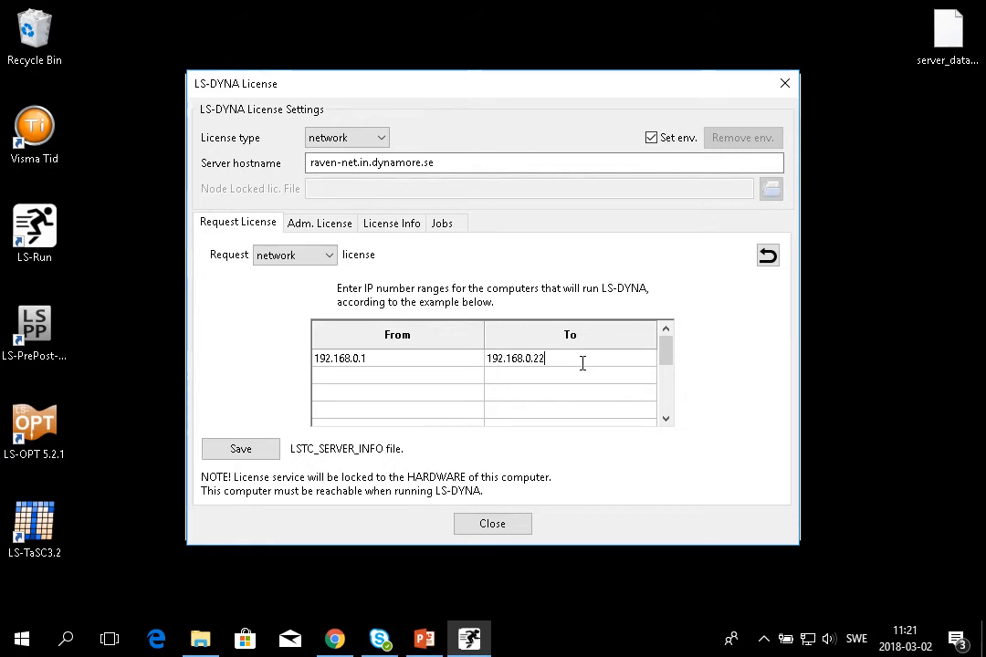
pyautogui.press('BackSpace')
pyautogui.press('BackSpace')
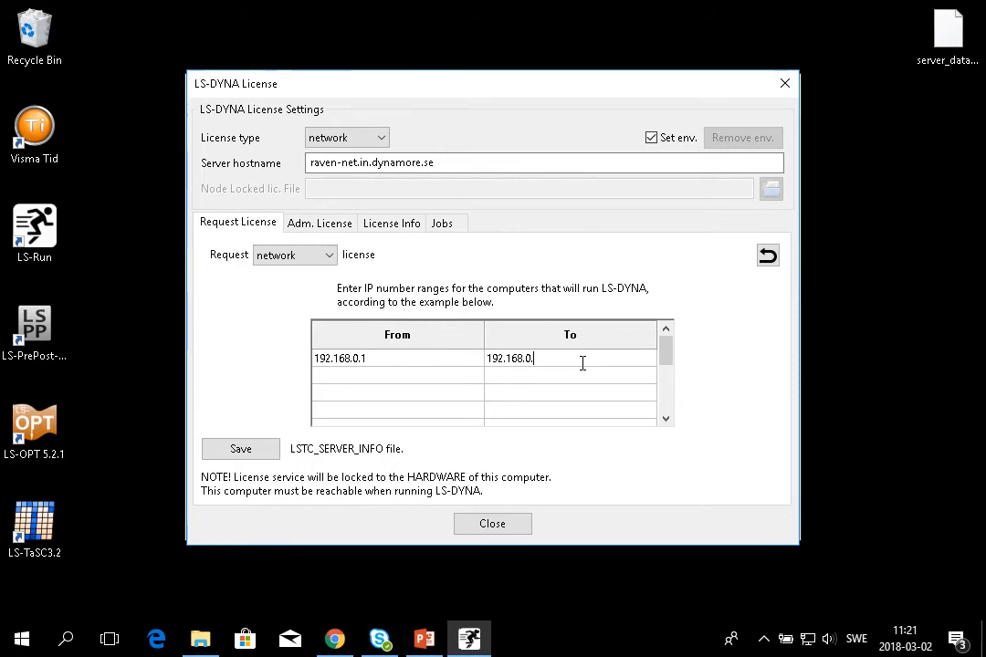
pyautogui.write('100')
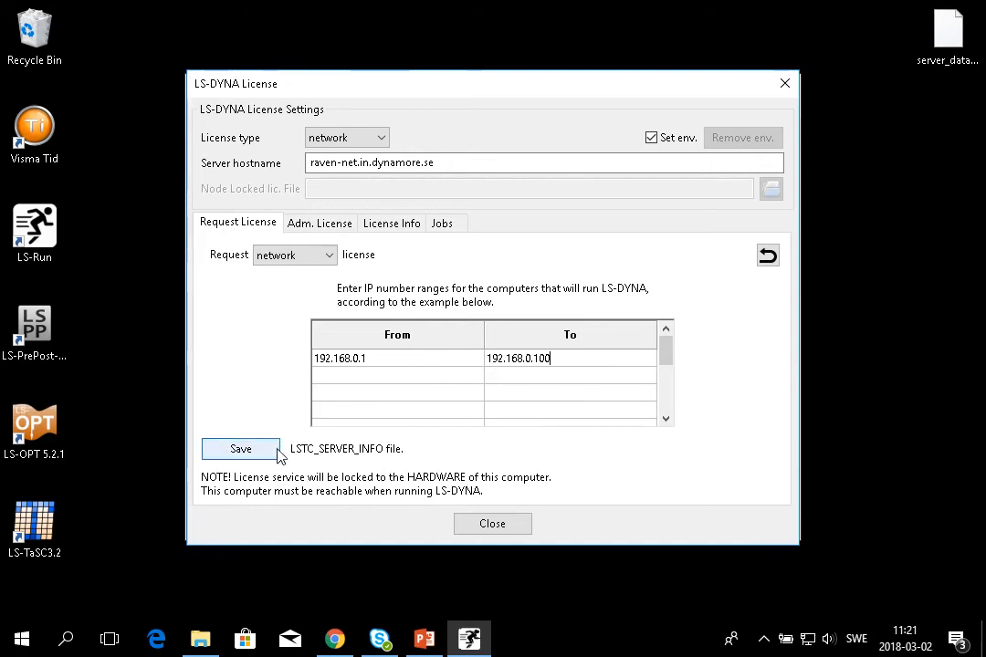
# Save the LSTC_SERVER_INFO file to the Desktop and close the folder window that shows it.
pyautogui.click(246, 448)
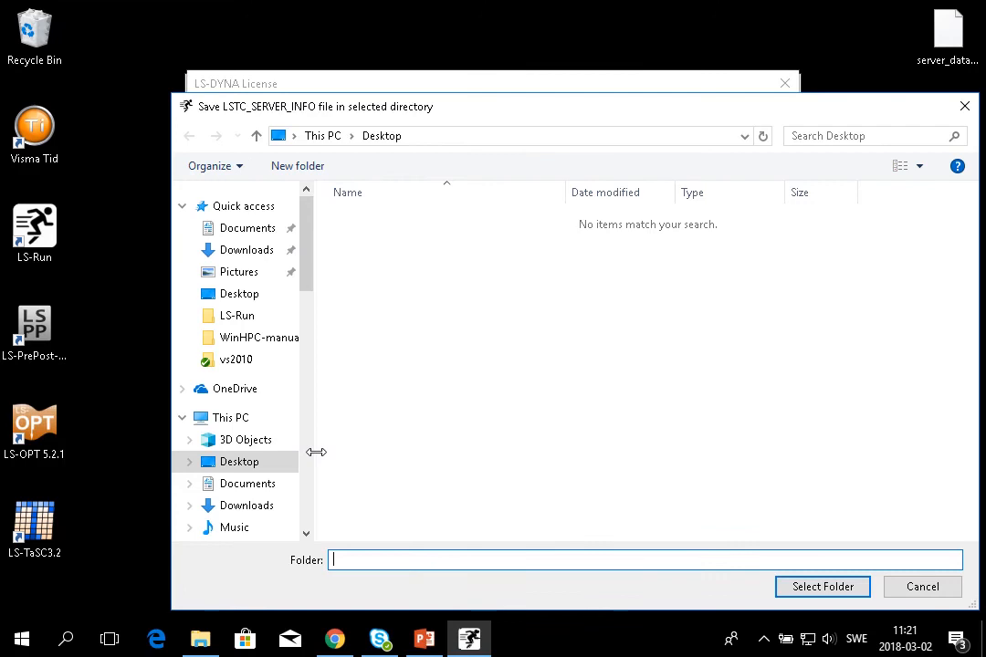
pyautogui.click(805, 592)
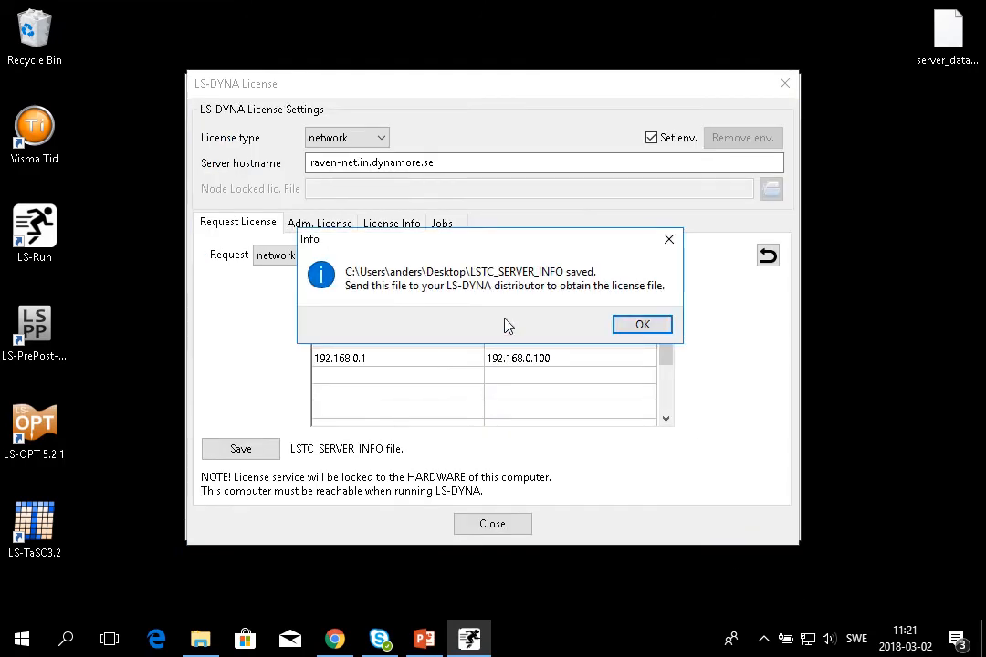
pyautogui.click(640, 326)
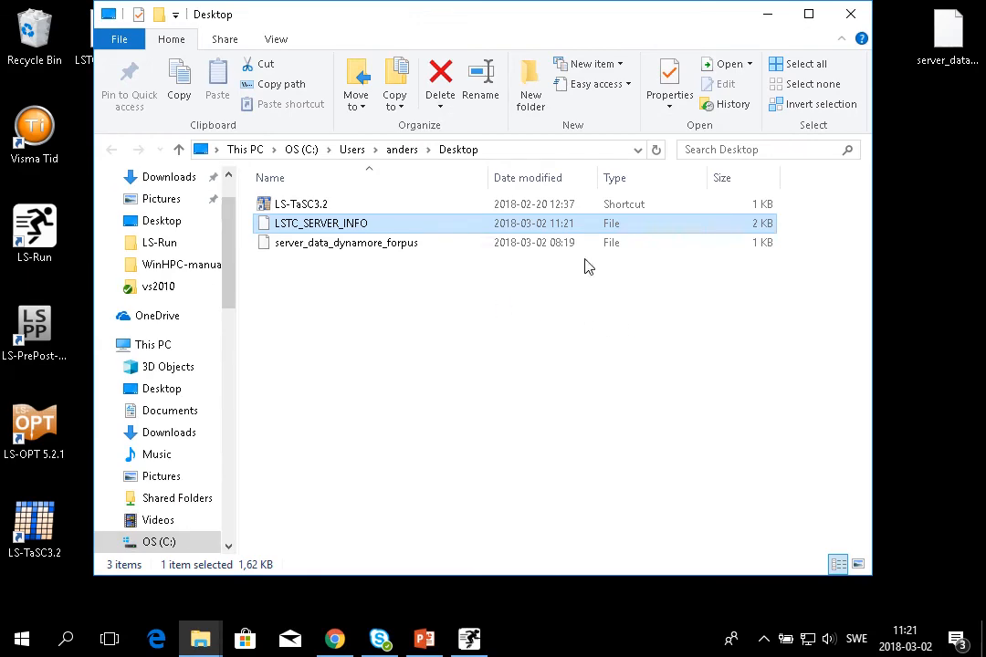
pyautogui.click(852, 16)
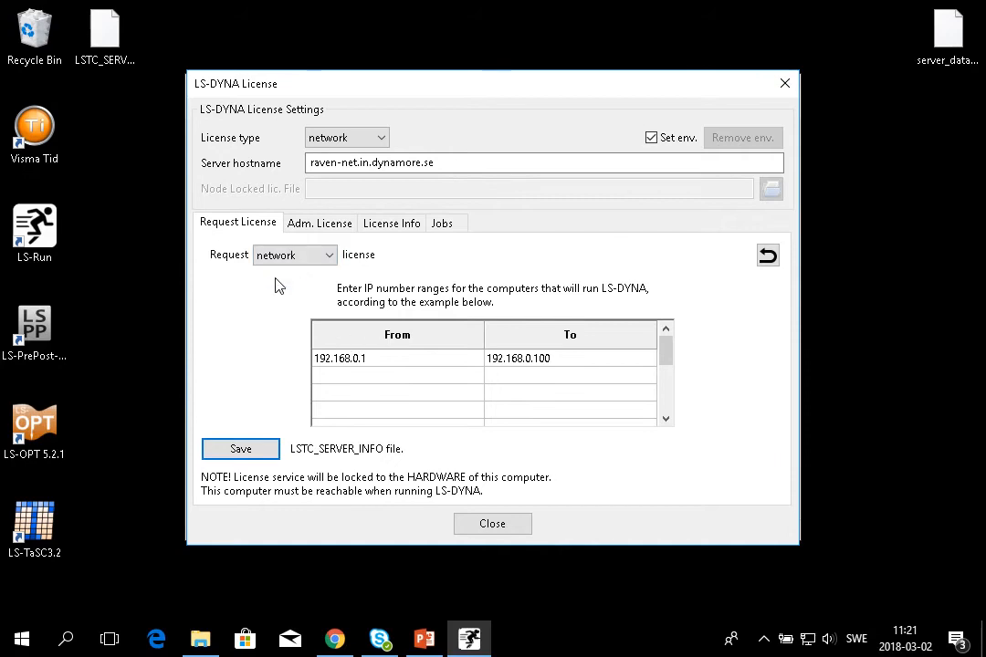
# Install the network license server on this computer using the license file server_data_dynamore_forpus from the Desktop.
pyautogui.click(310, 228)
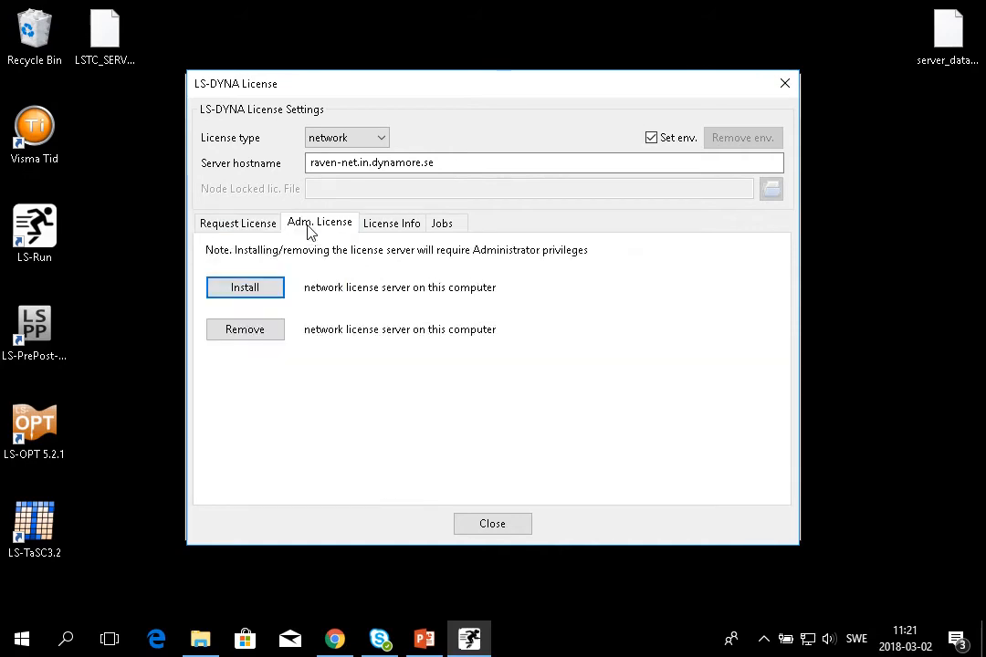
pyautogui.click(265, 290)
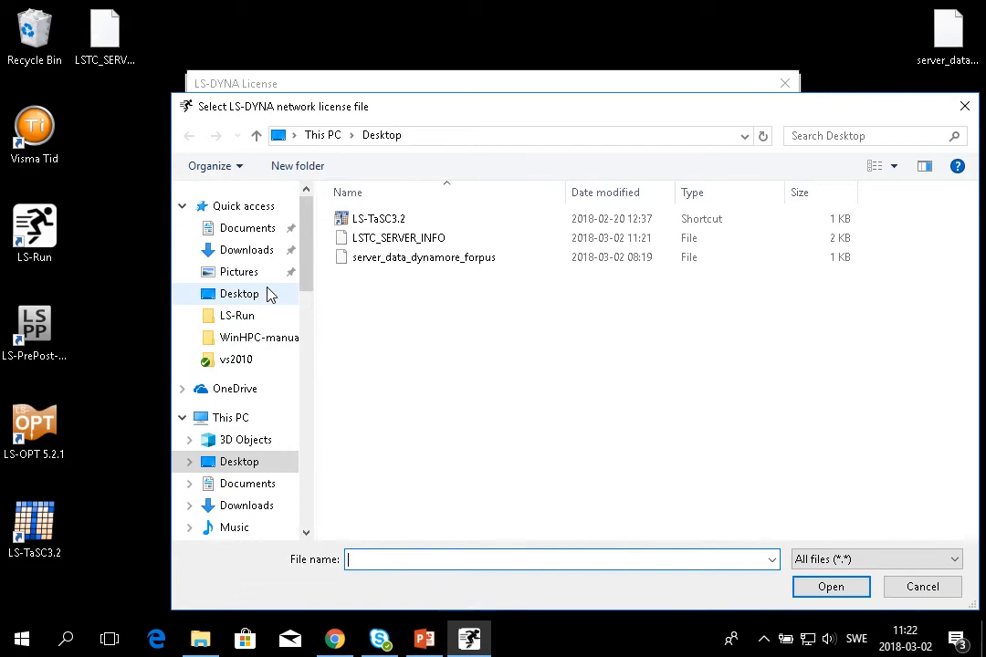
pyautogui.click(402, 258)
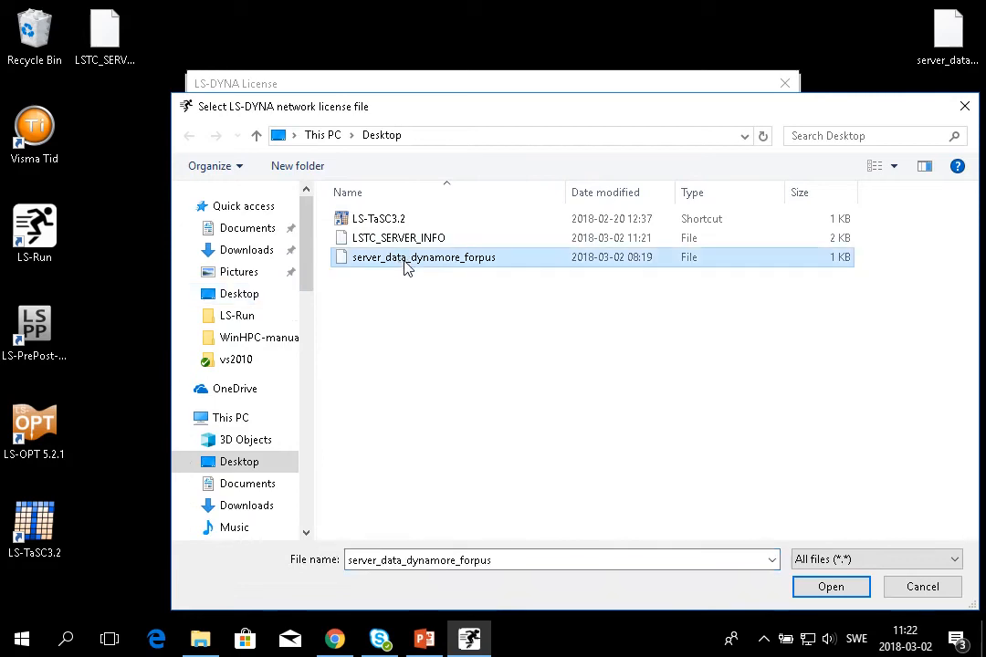
pyautogui.click(826, 589)
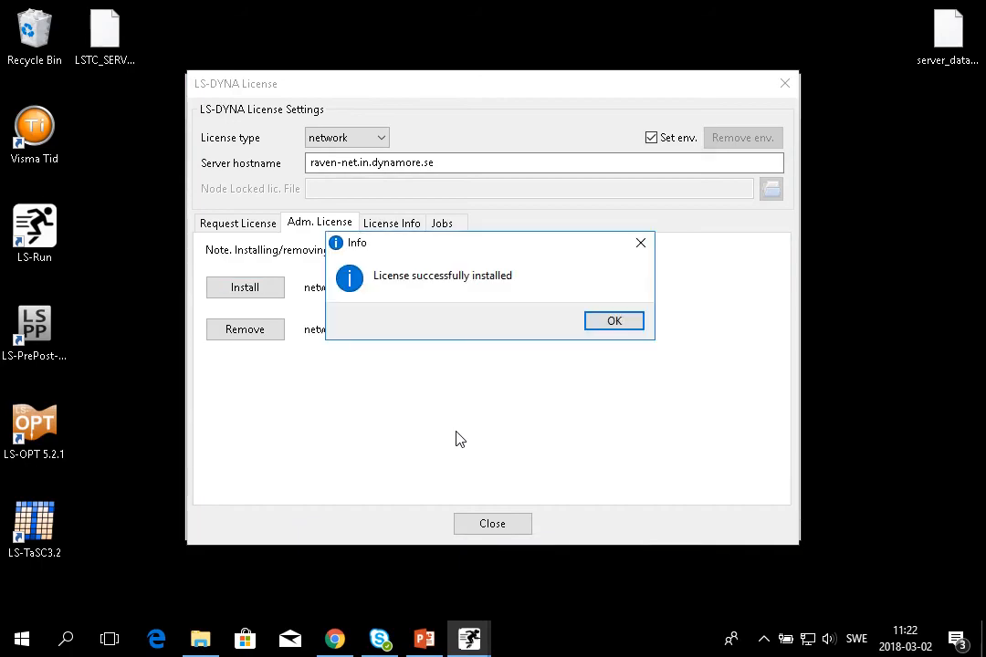
pyautogui.click(627, 326)
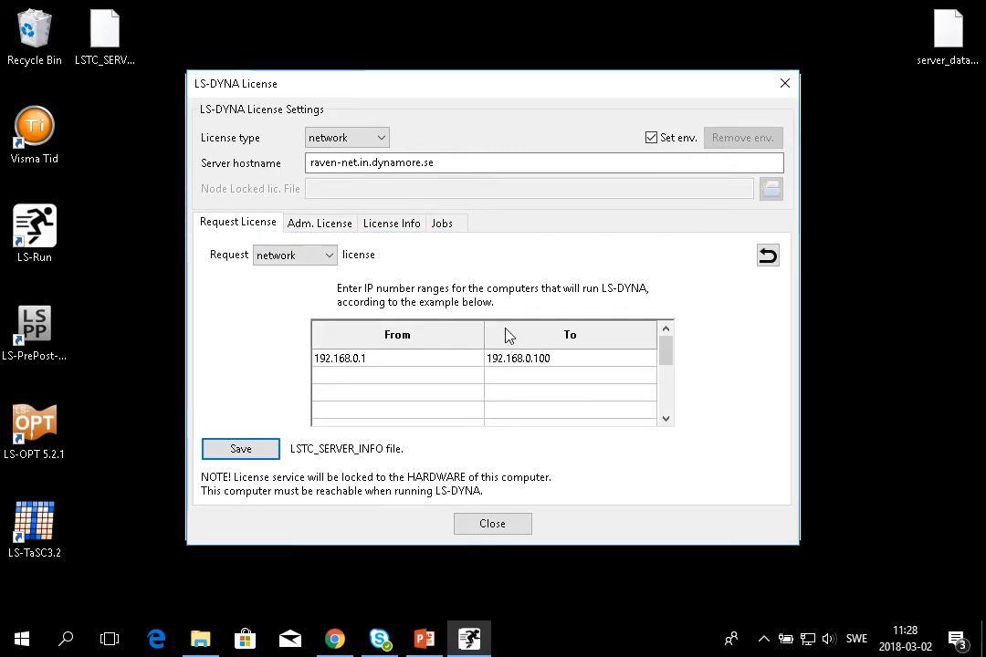
# Set the license server hostname to localhost and display that server's license information.
pyautogui.doubleClick(460, 169)
pyautogui.press('BackSpace')
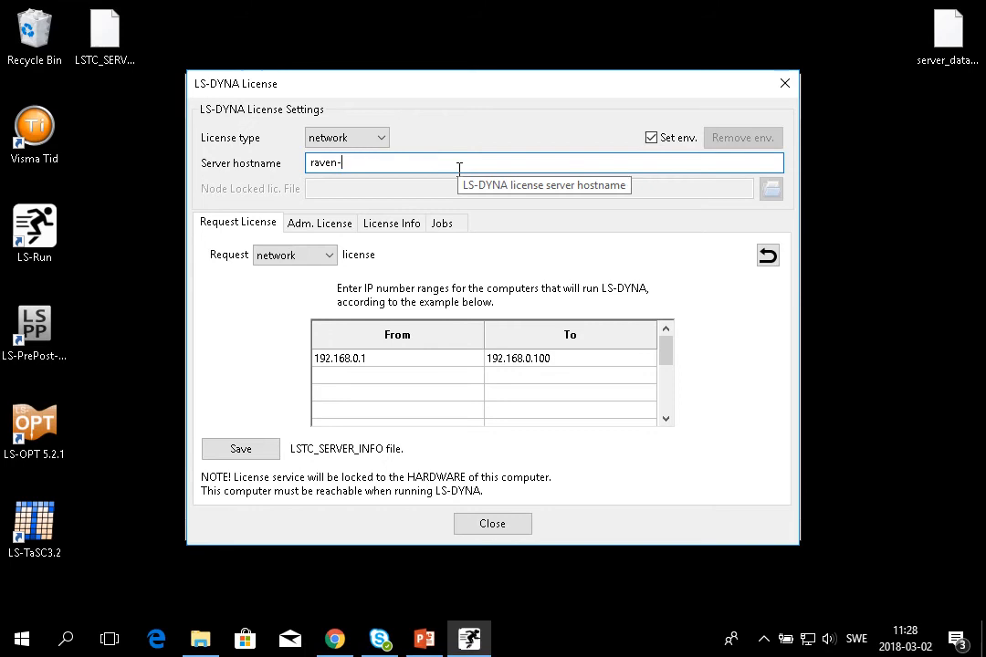
pyautogui.doubleClick(459, 169)
pyautogui.press('BackSpace')
pyautogui.write('localhost')
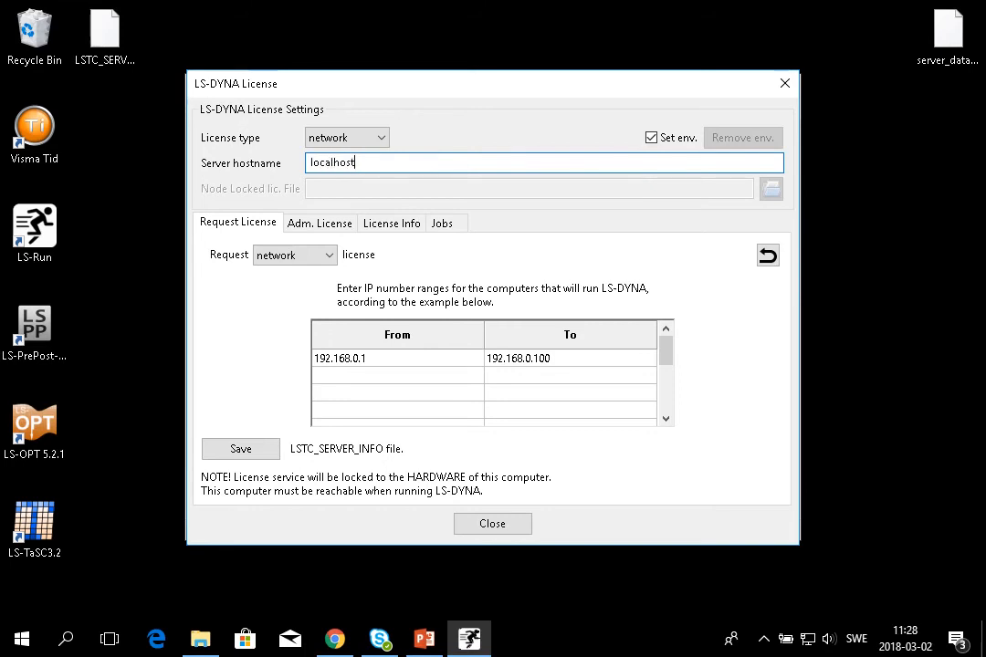
pyautogui.click(413, 224)
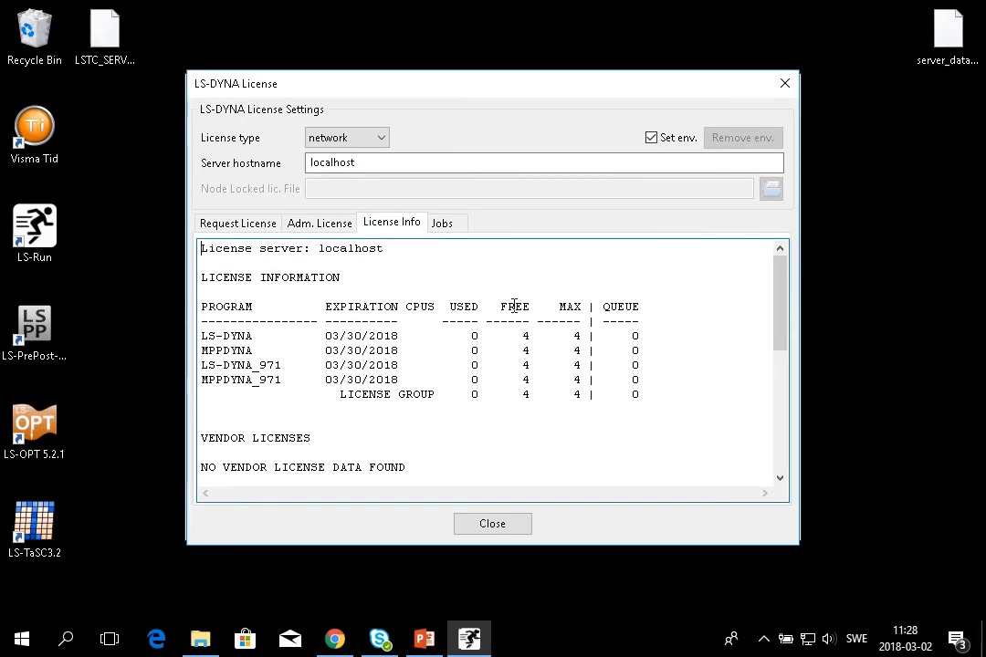
# Replace the license server hostname with forpus.
pyautogui.doubleClick(376, 162)
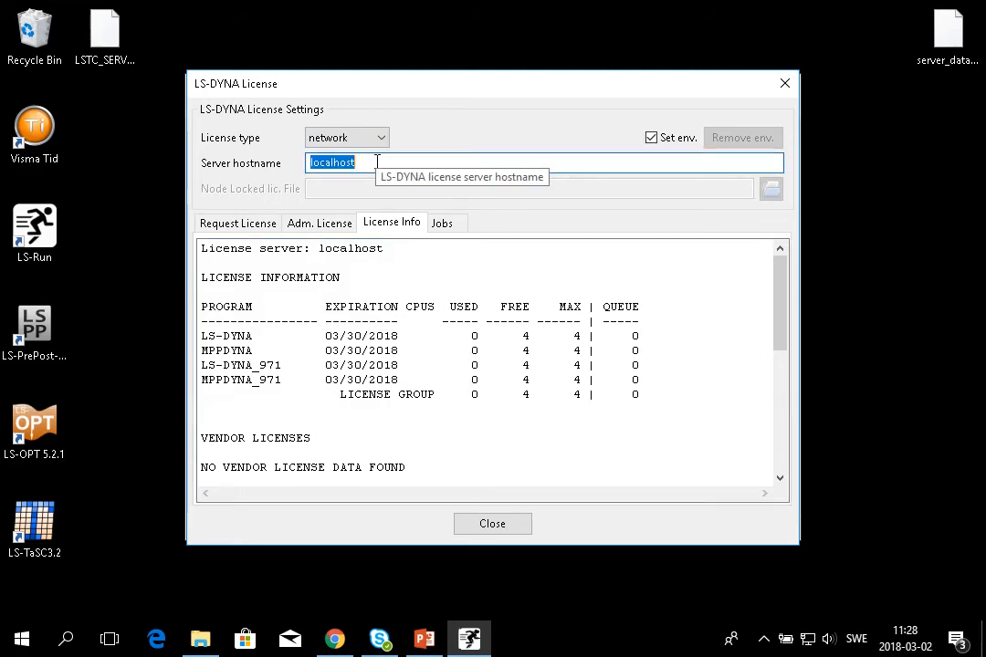
pyautogui.write('forpu')
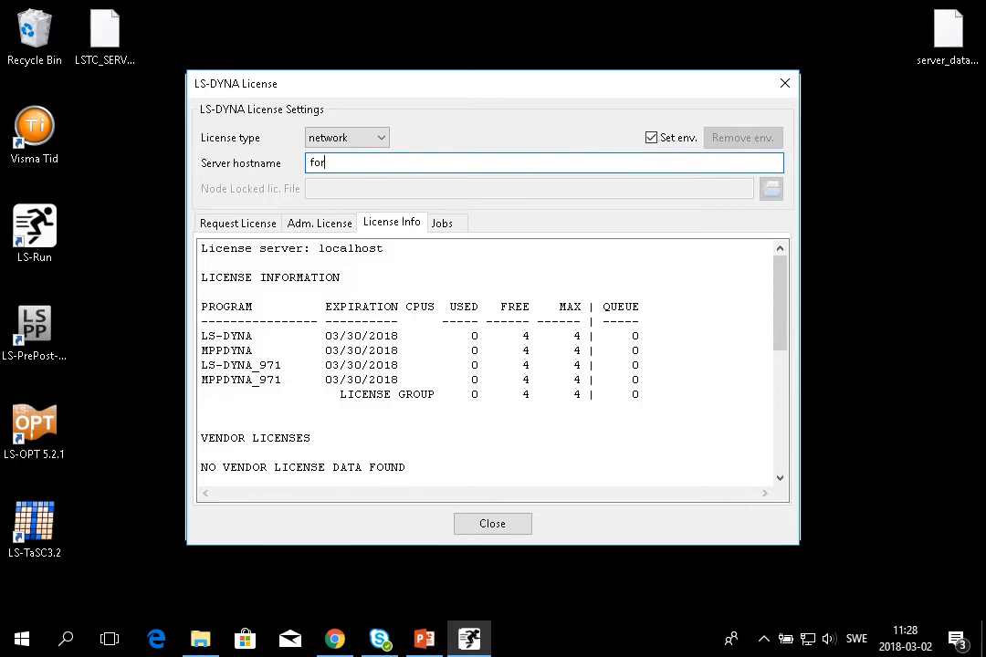
pyautogui.write('s')
pyautogui.press('Return')
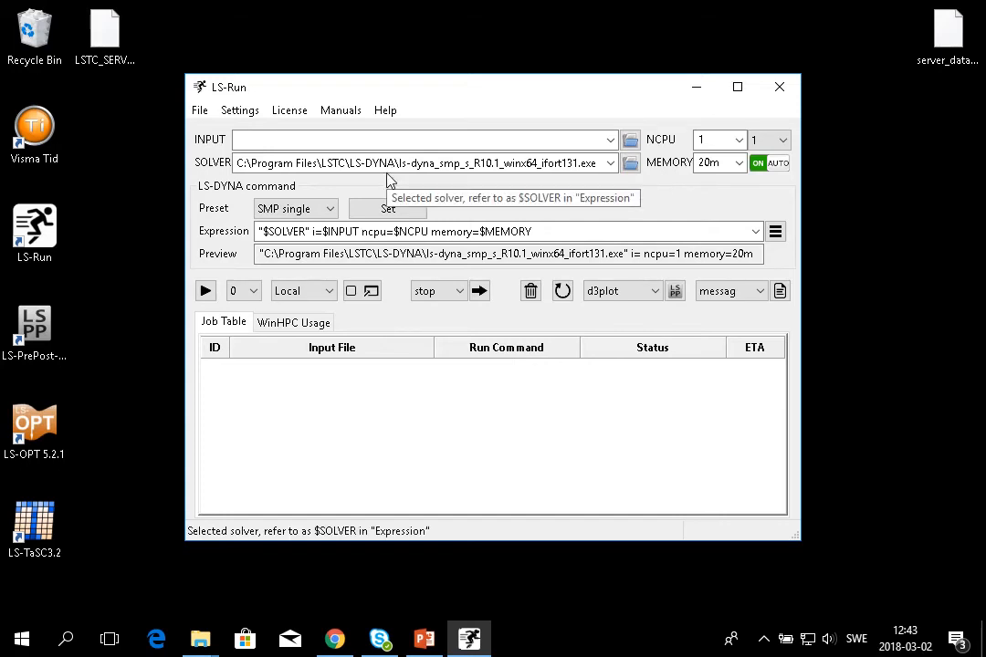
# Extract the WinSuite models with only the Examples component into the WinSuite_models folder on the Desktop.
pyautogui.click(386, 113)
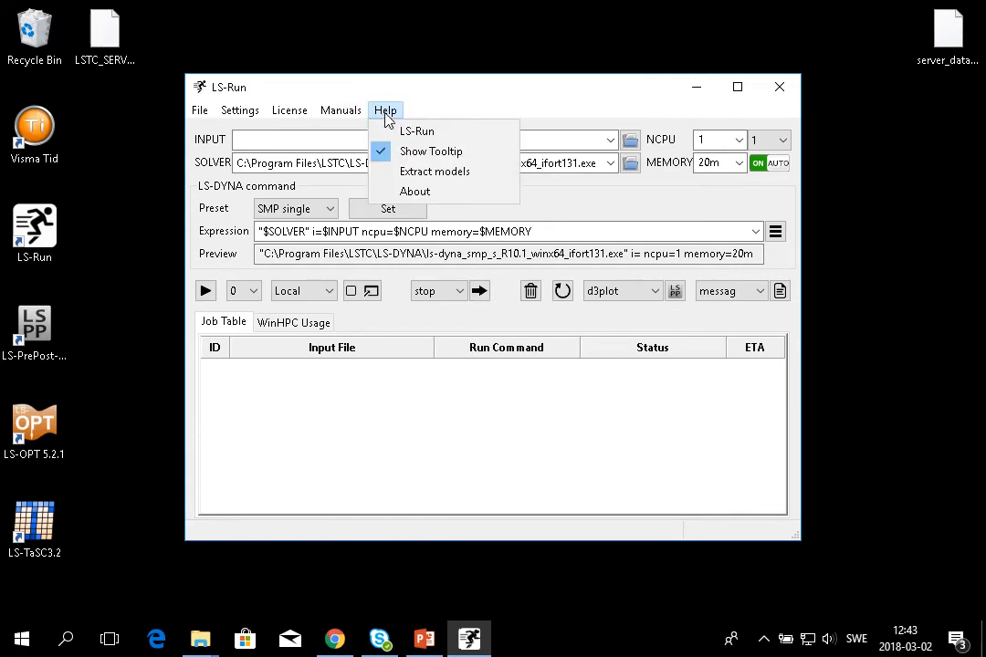
pyautogui.click(416, 172)
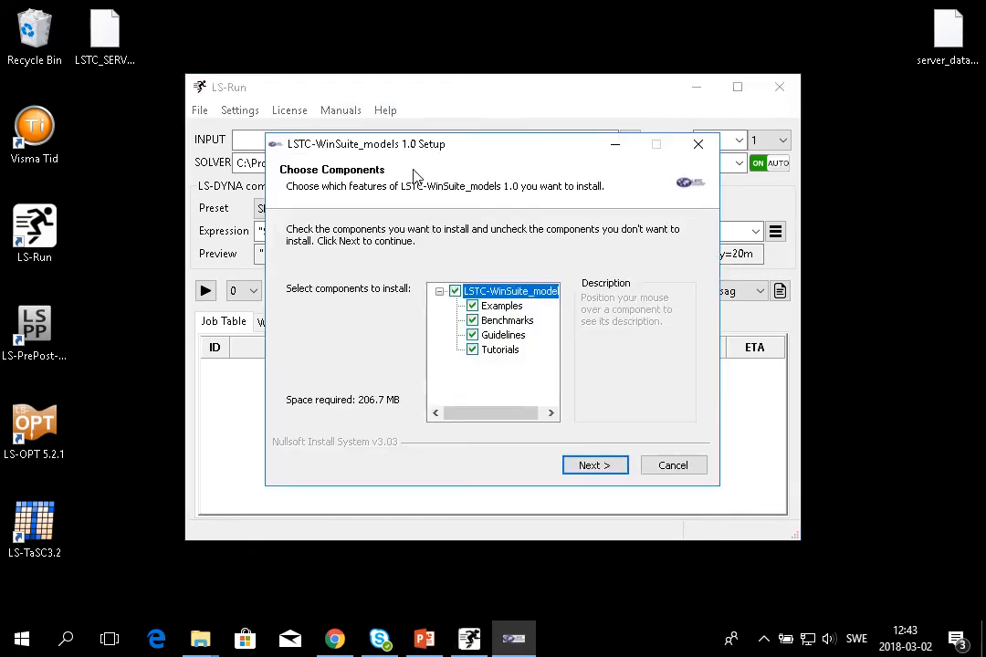
pyautogui.click(455, 291)
pyautogui.click(472, 306)
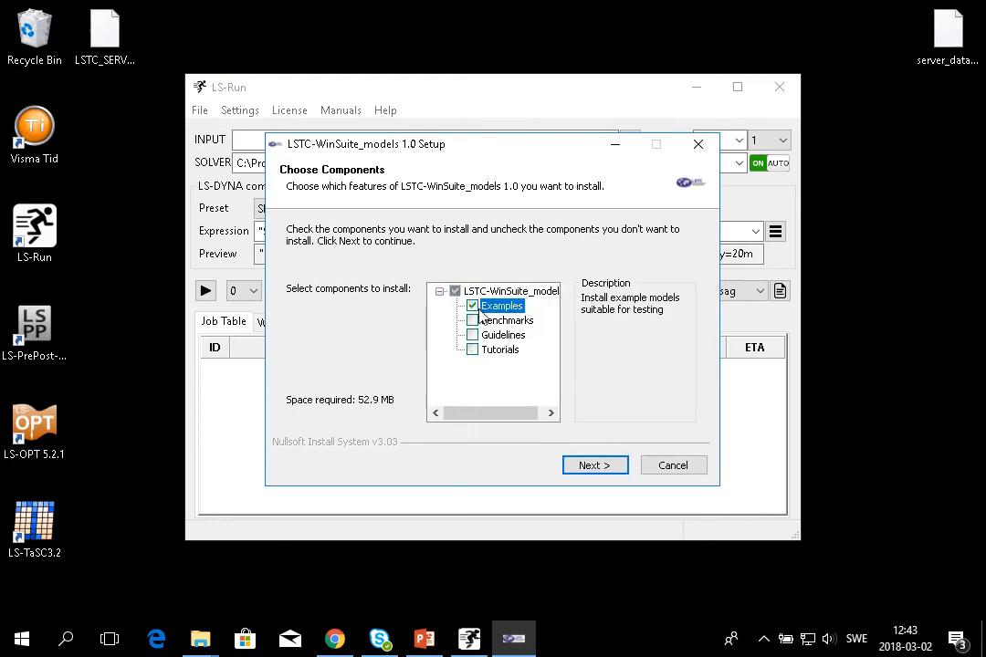
pyautogui.click(600, 466)
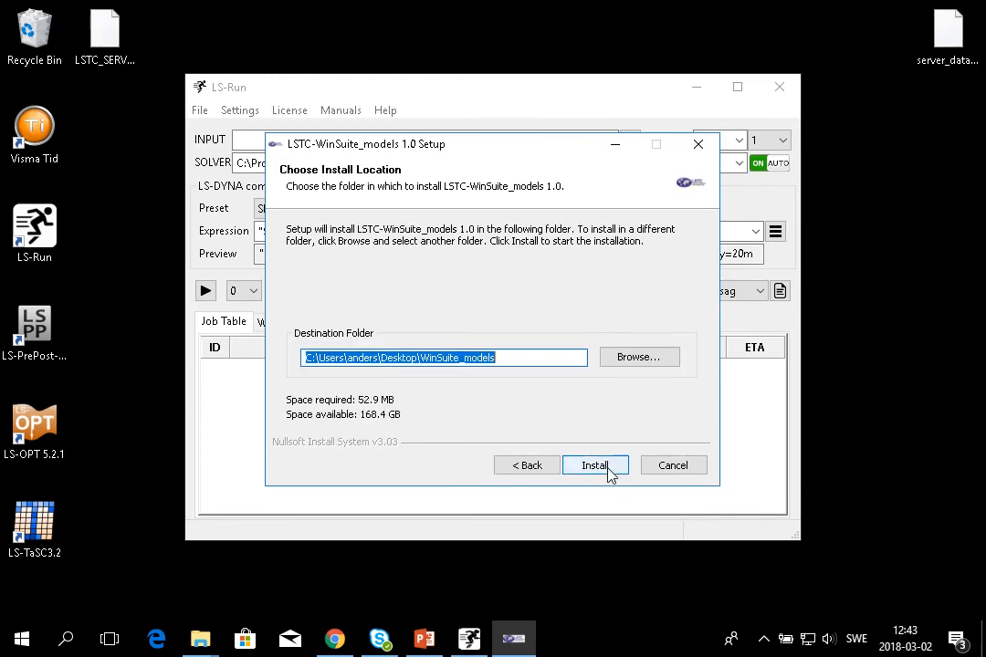
pyautogui.click(609, 470)
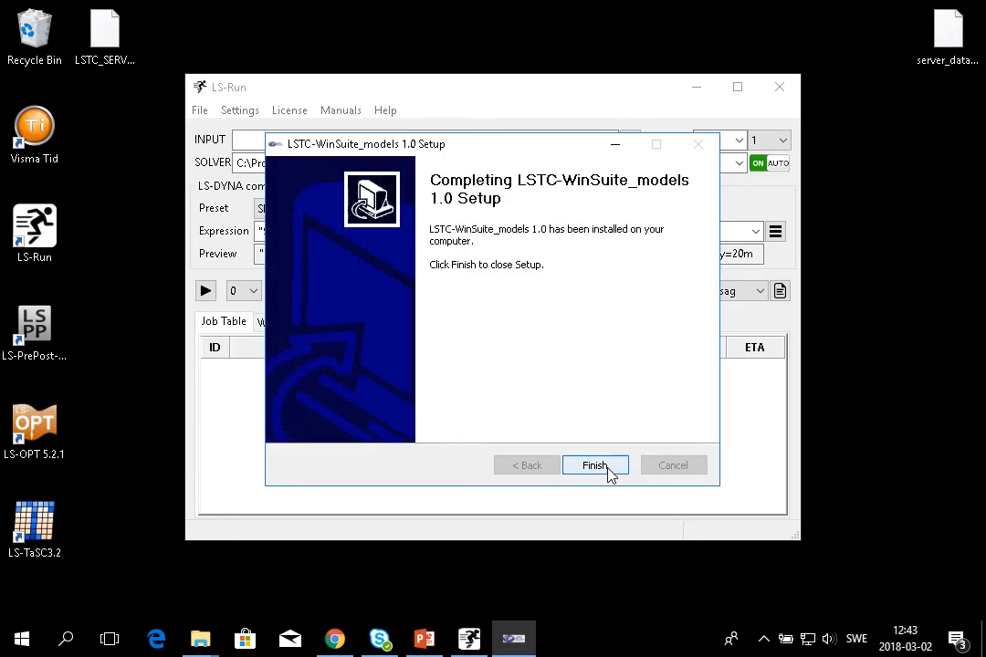
pyautogui.click(594, 466)
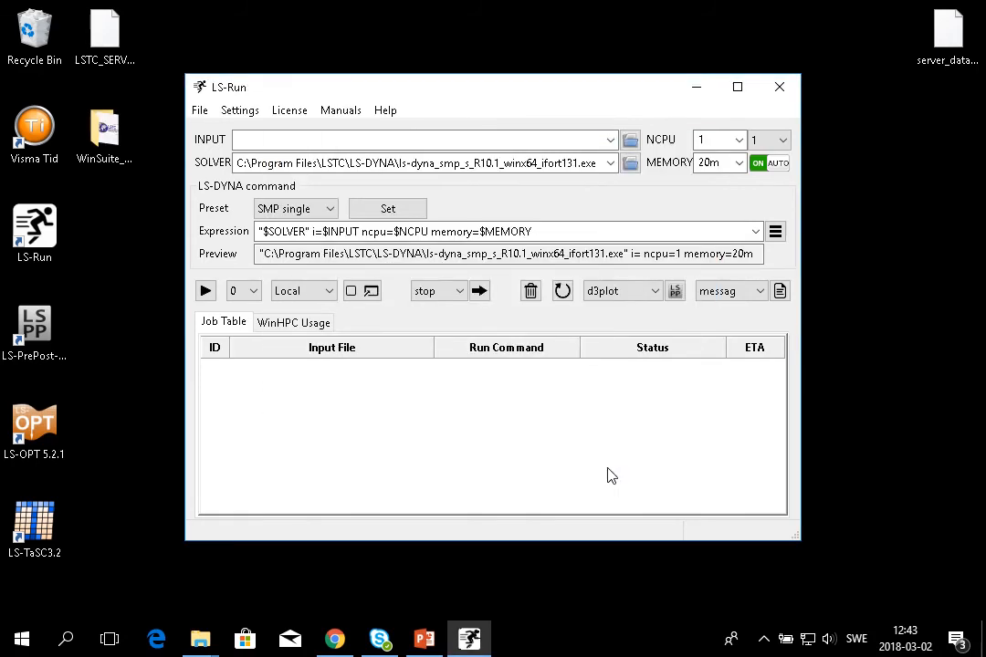
# Load bumper.k from the WinSuite_models Examples\Bumper_impact_test folder into LS-Run as the input file.
pyautogui.doubleClick(109, 131)
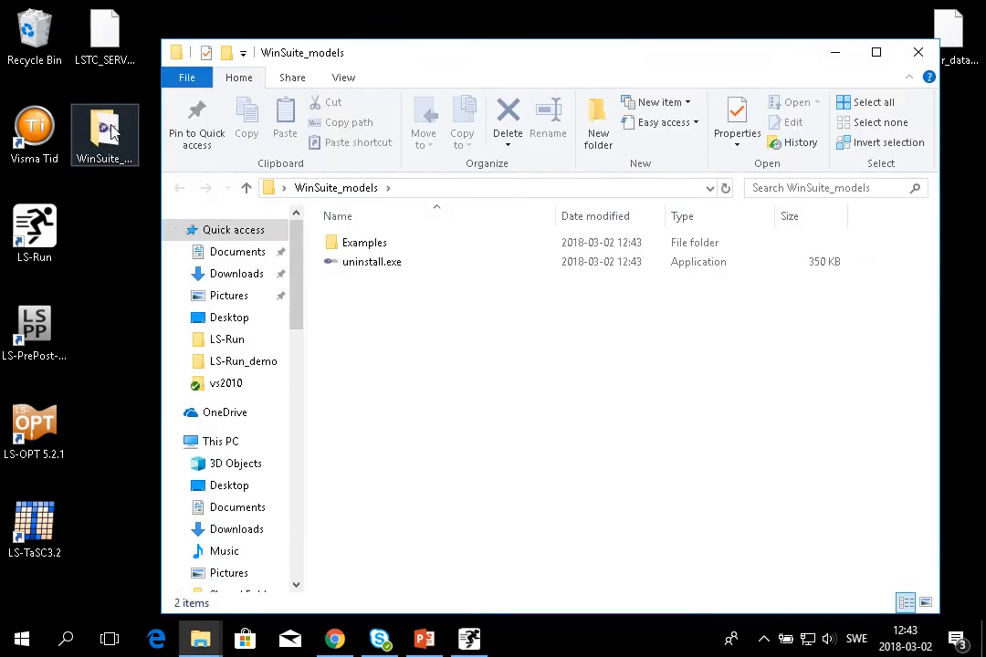
pyautogui.click(366, 245)
pyautogui.doubleClick(365, 245)
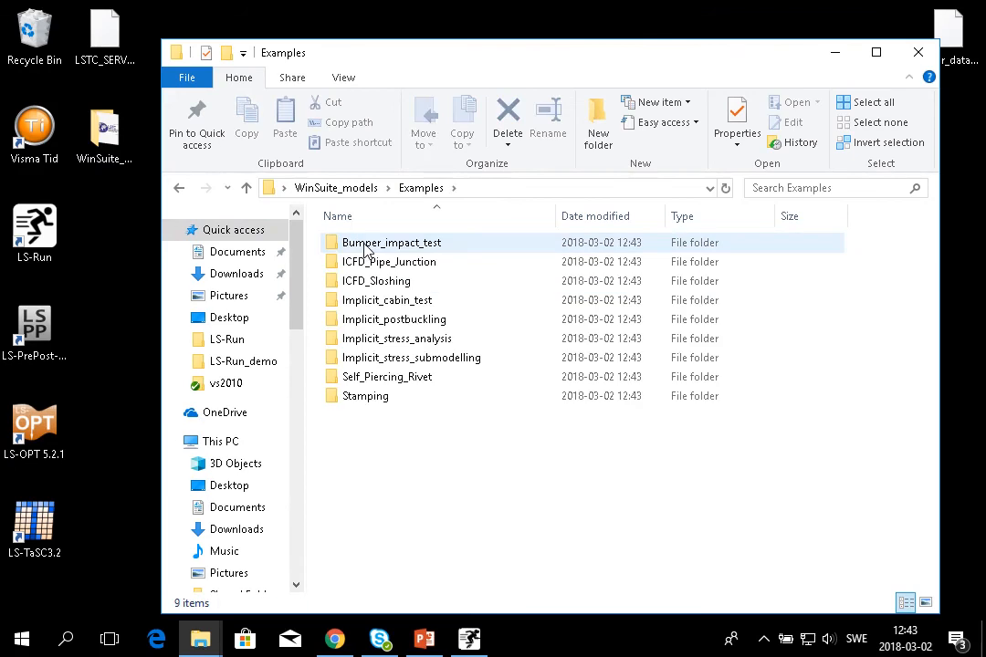
pyautogui.doubleClick(365, 247)
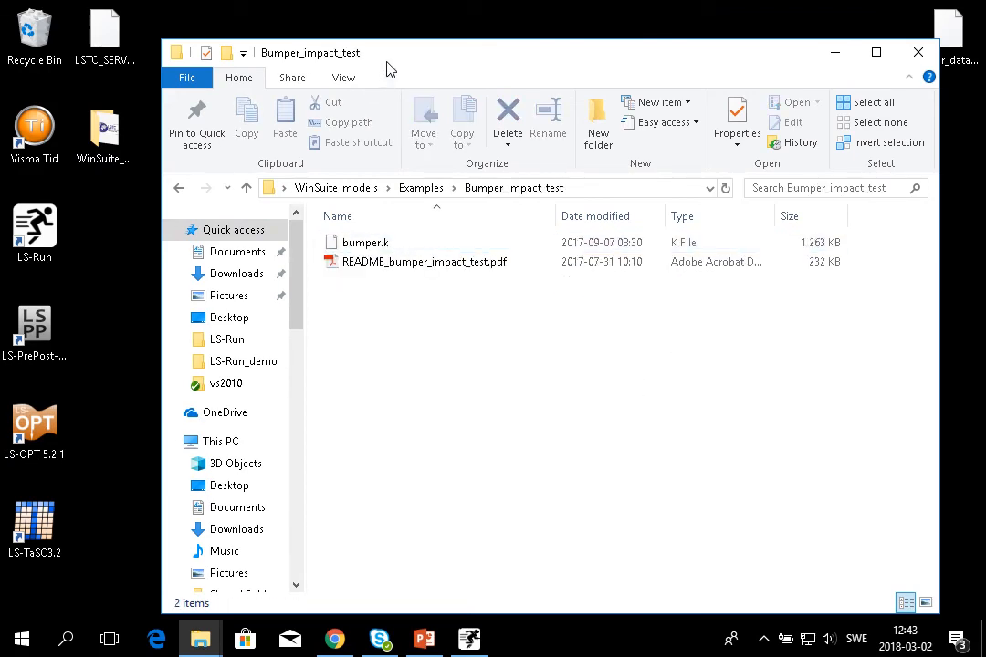
pyautogui.moveTo(387, 53); pyautogui.dragTo(892, 242)
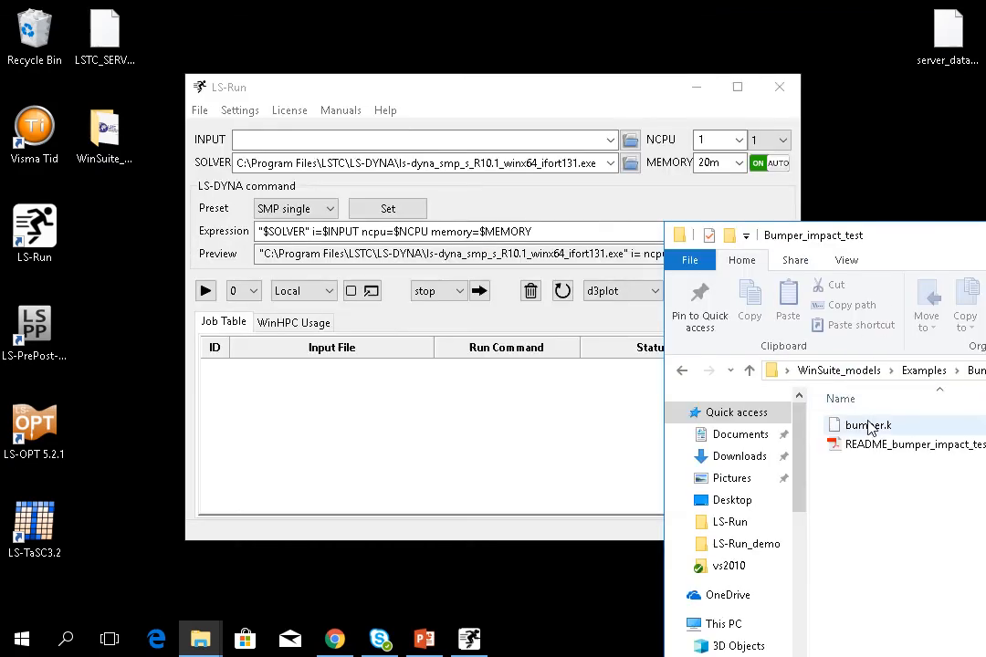
pyautogui.click(869, 427)
pyautogui.moveTo(872, 431); pyautogui.dragTo(340, 423)
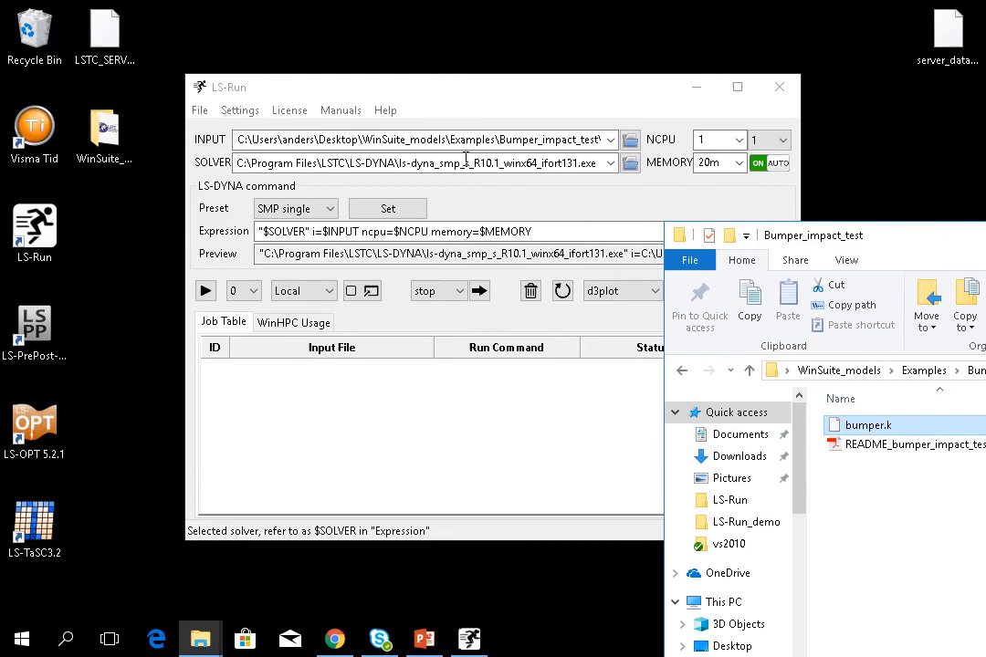
# Close LS-Run and relaunch it by opening bumper.k with the LS-Run desktop shortcut.
pyautogui.click(780, 87)
pyautogui.moveTo(854, 237); pyautogui.dragTo(418, 83)
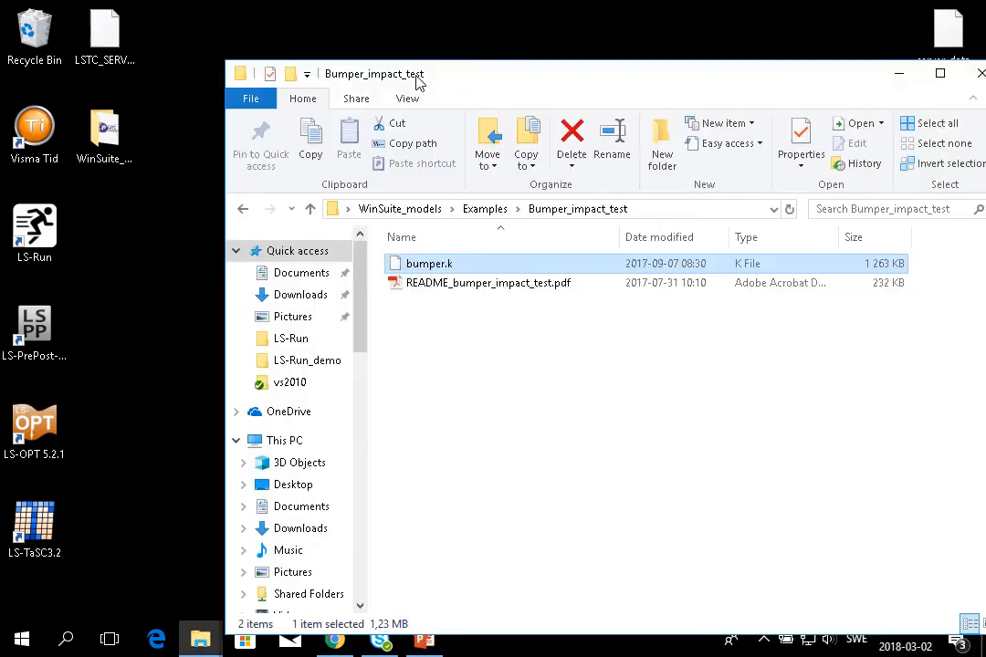
pyautogui.moveTo(429, 267); pyautogui.dragTo(41, 230)
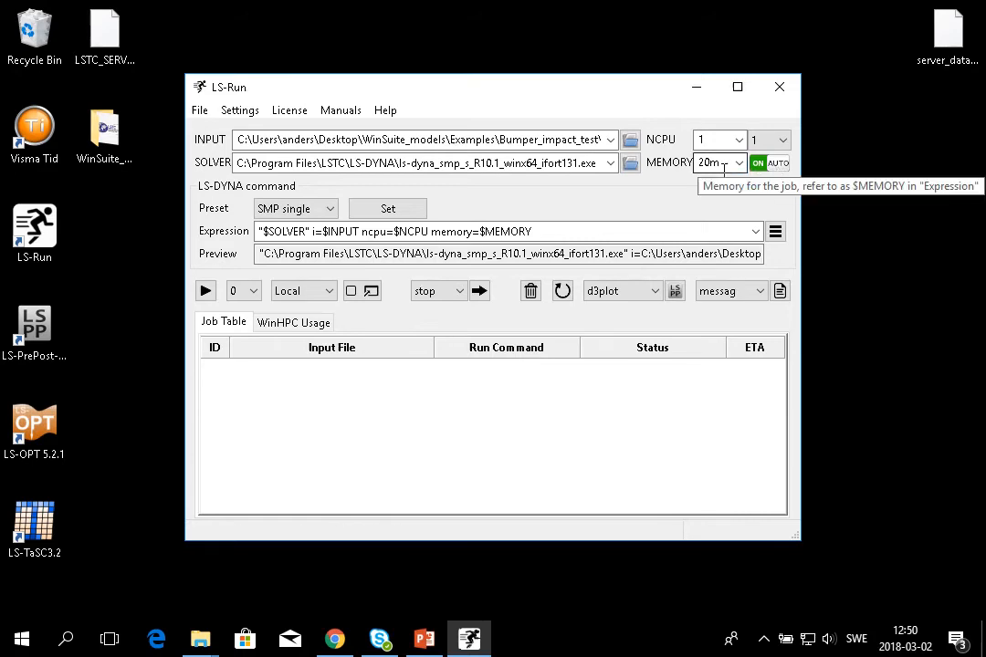
# Switch automatic memory off for the job and turn it back on.
pyautogui.click(767, 166)
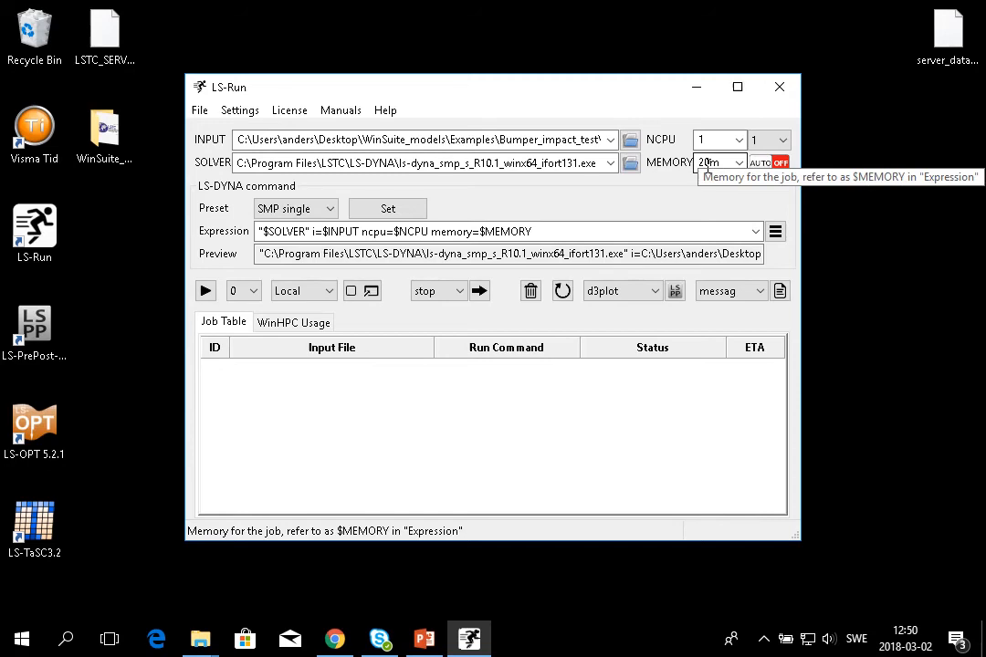
pyautogui.click(768, 165)
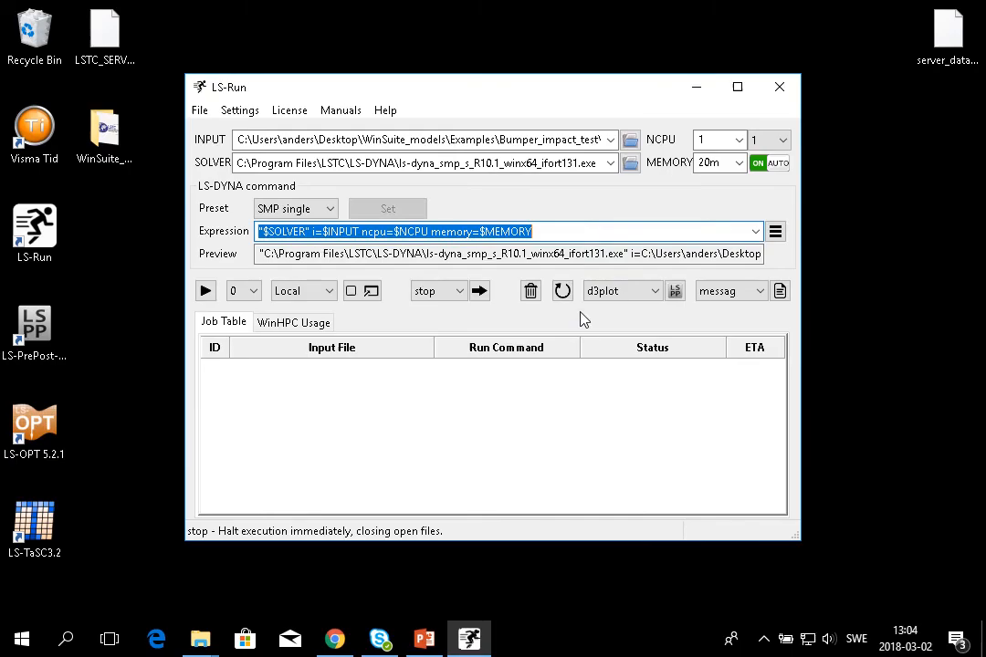
pyautogui.click(586, 231)
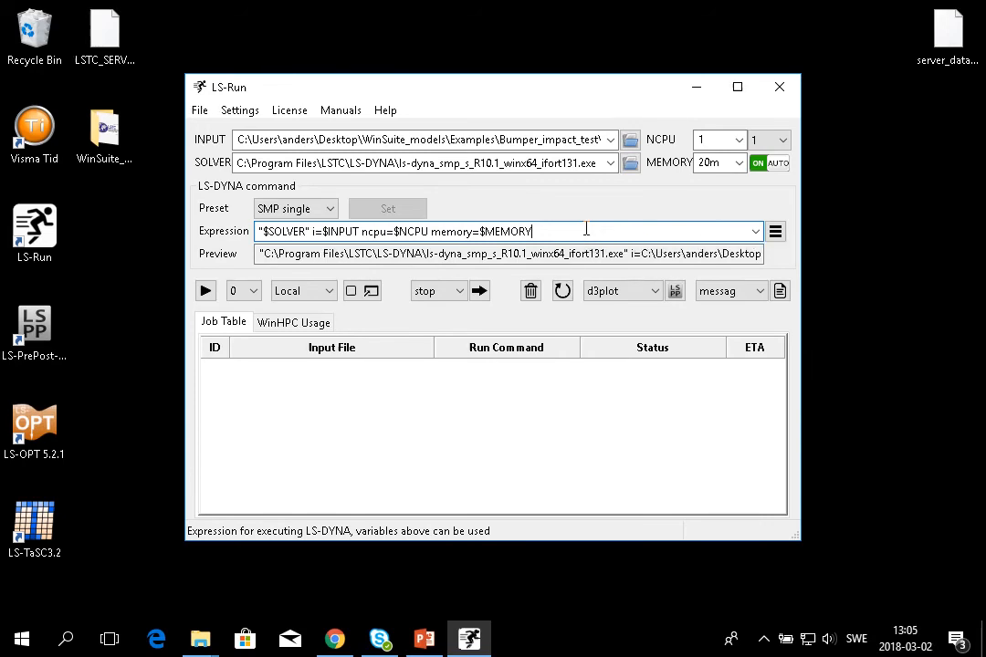
# Review the solver presets by switching the LS-DYNA command to MPP single and back to SMP single.
pyautogui.click(324, 211)
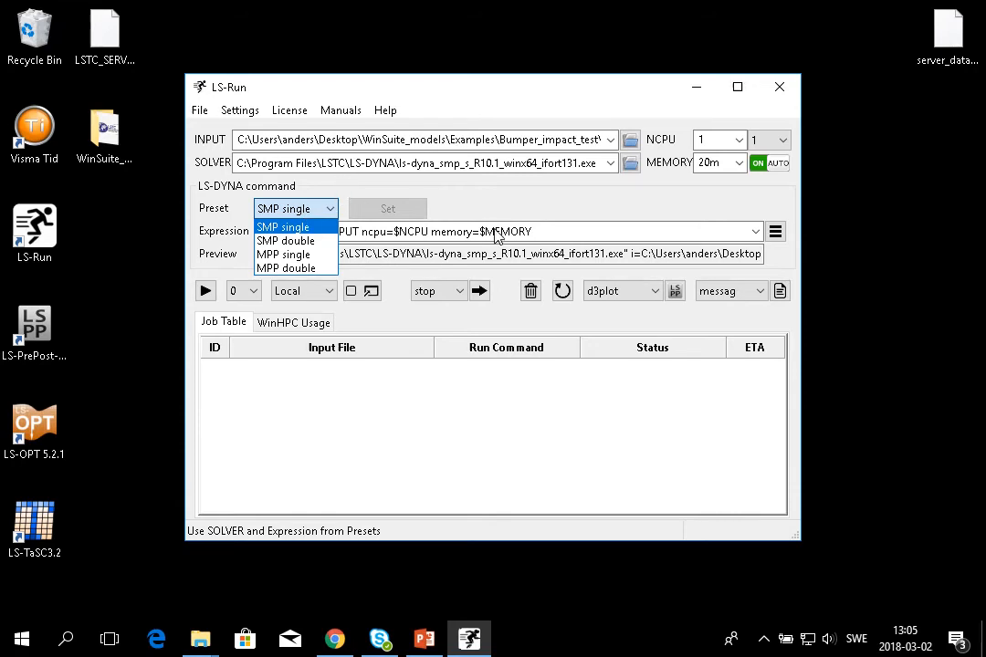
pyautogui.click(529, 230)
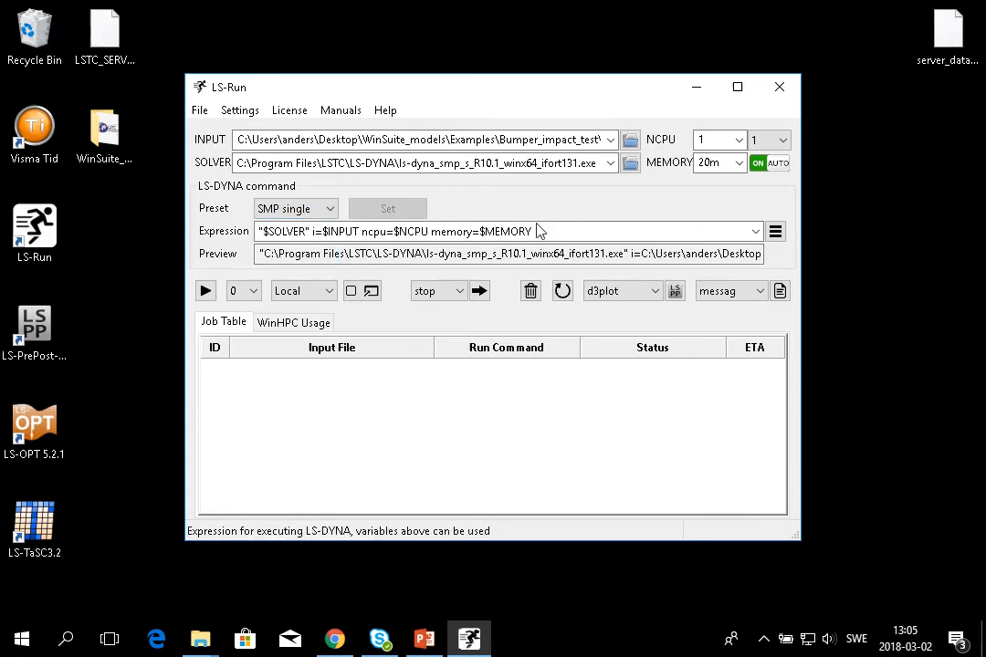
pyautogui.click(293, 210)
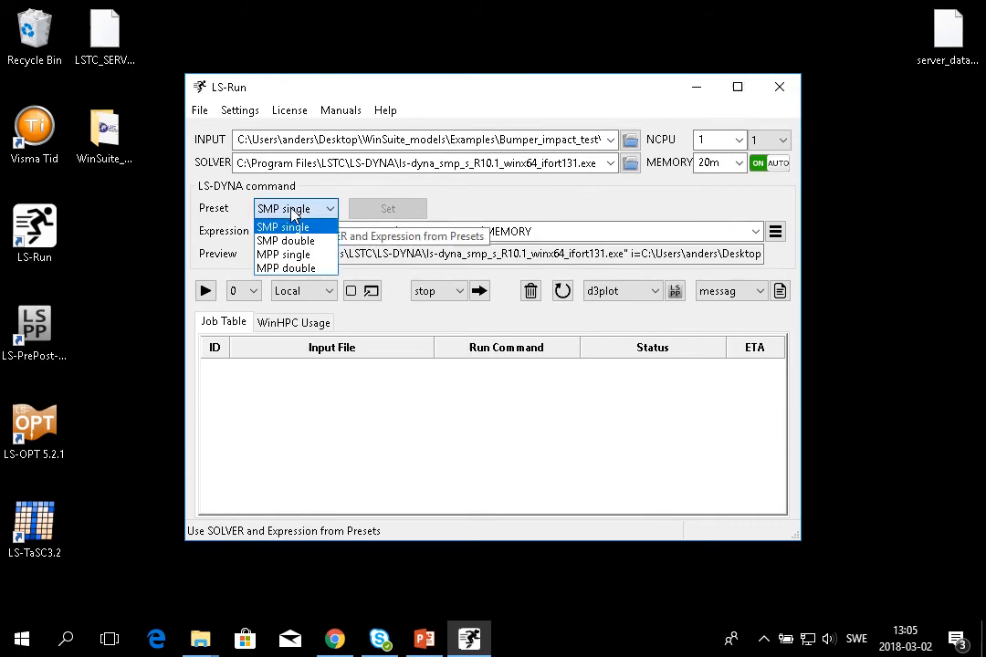
pyautogui.click(292, 212)
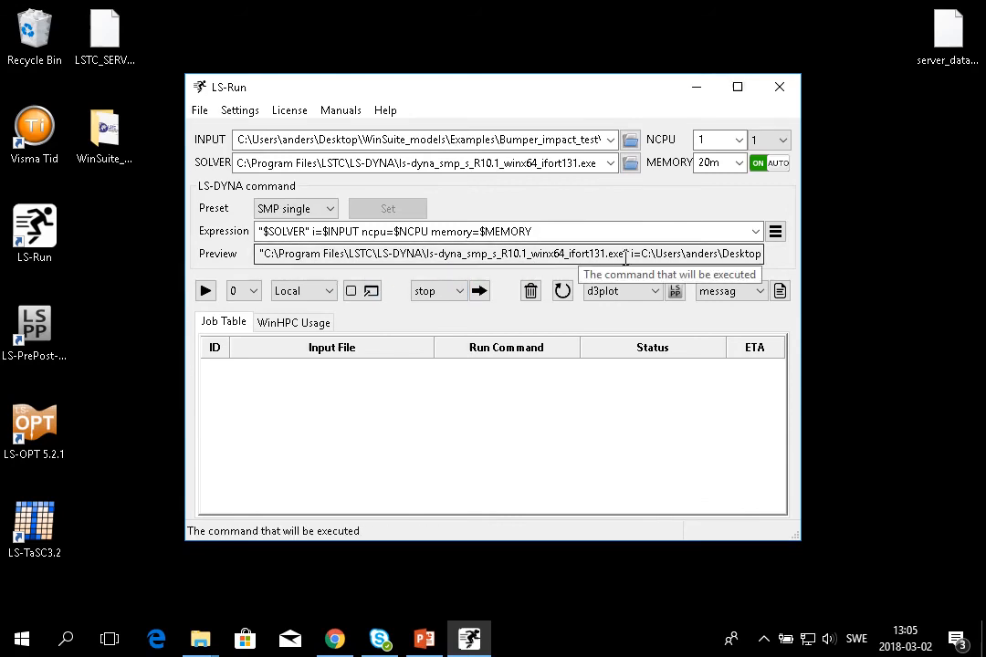
pyautogui.click(282, 209)
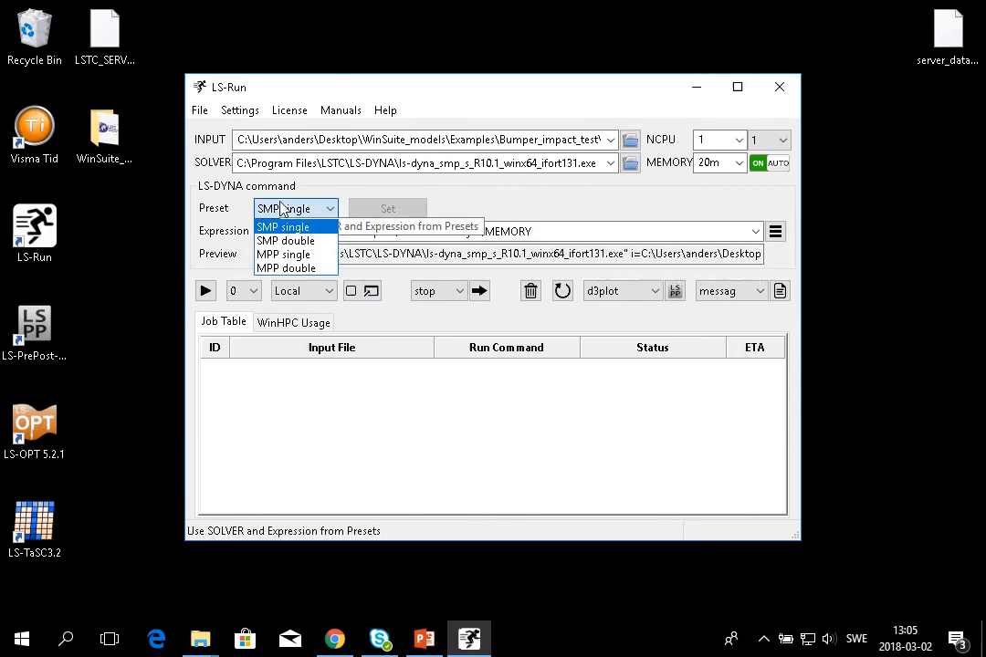
pyautogui.click(294, 253)
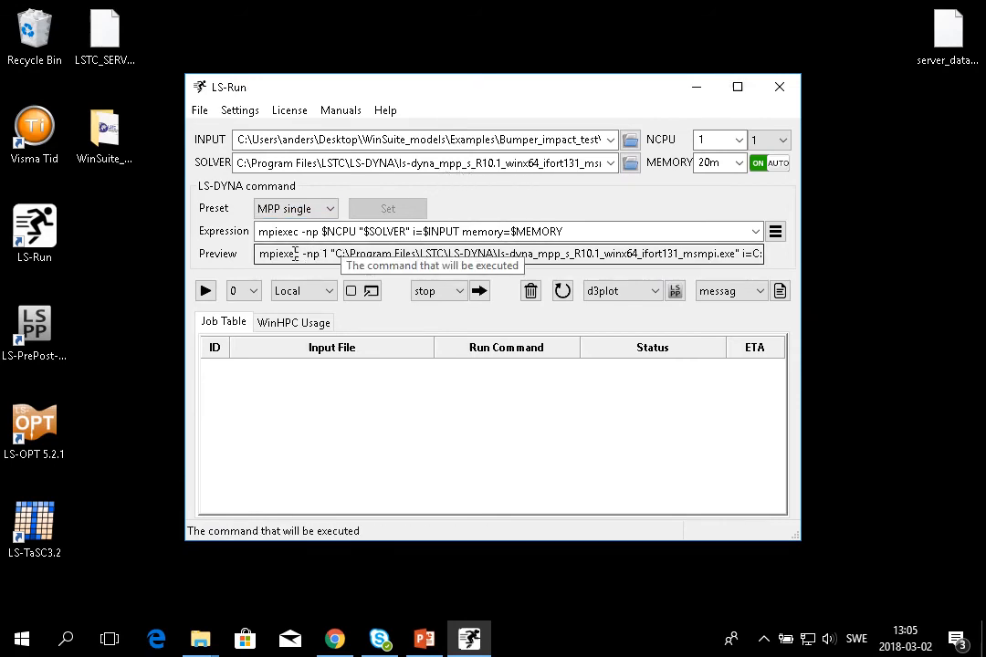
pyautogui.click(264, 211)
pyautogui.click(281, 228)
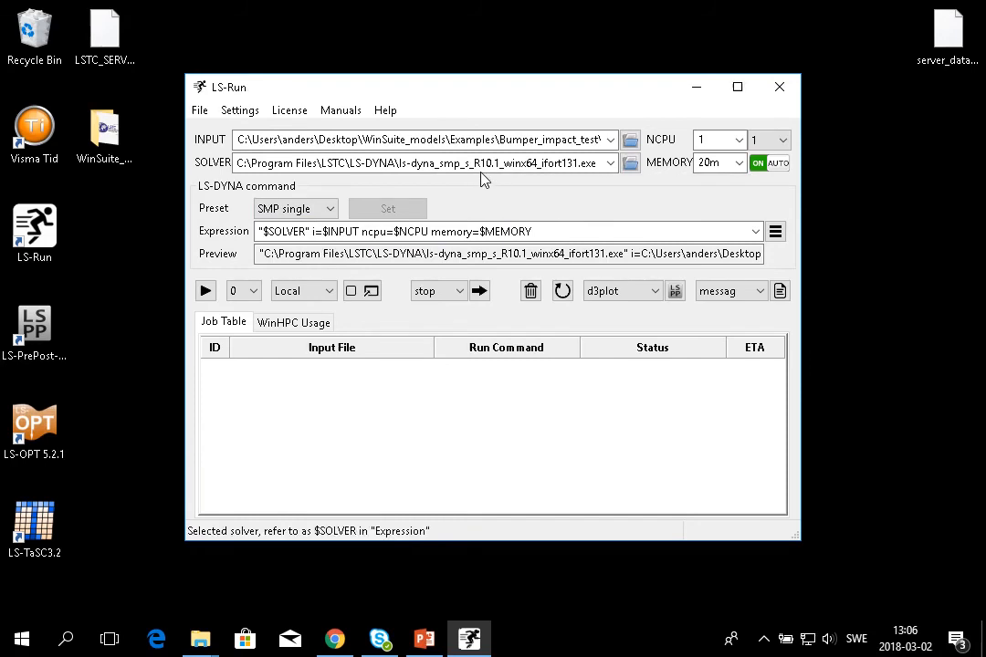
# Choose ls-dyna_smp_s_R920_winx64_ifort131.exe as the solver and store it in the SMP single preset.
pyautogui.click(631, 164)
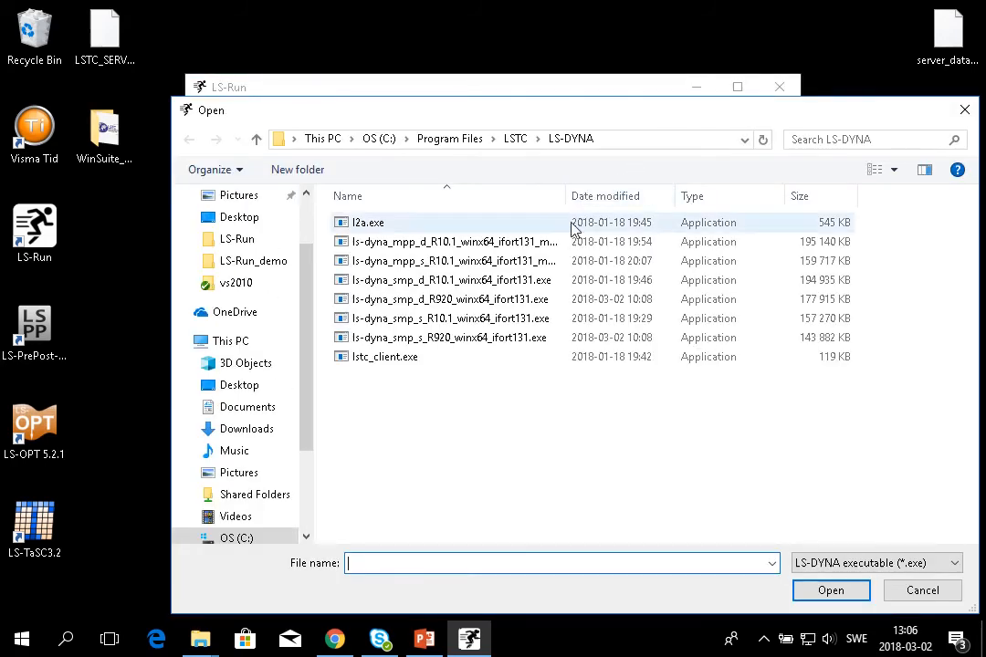
pyautogui.click(466, 342)
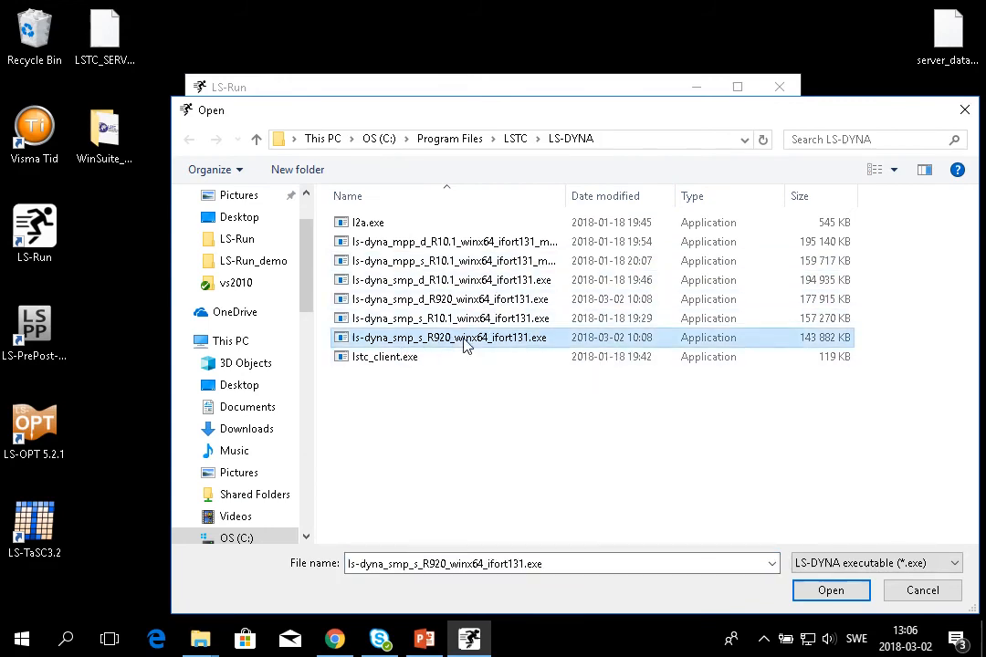
pyautogui.click(817, 591)
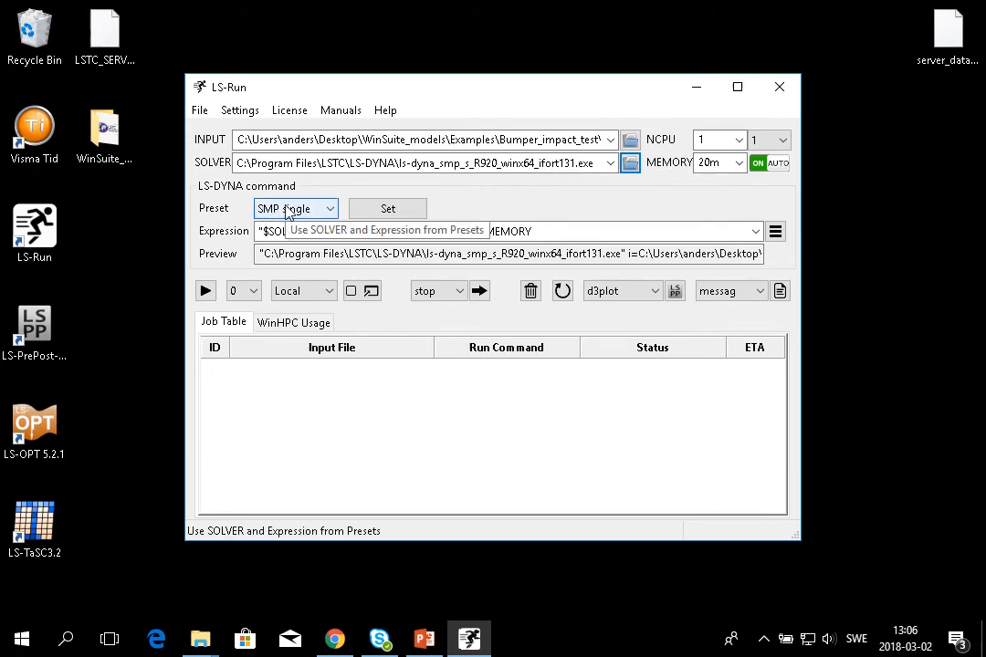
pyautogui.click(413, 211)
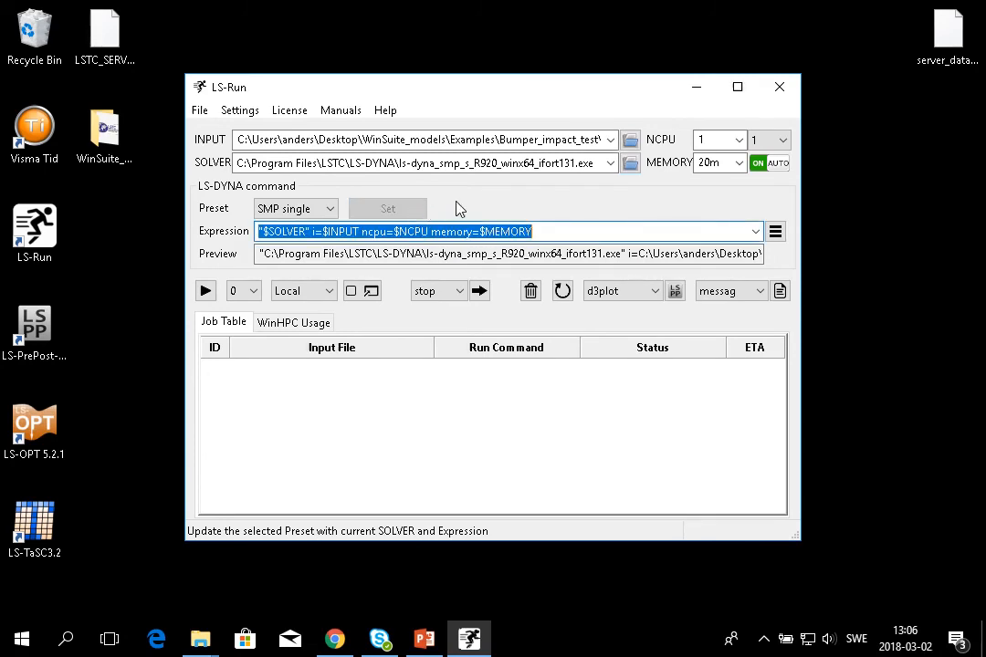
# Check the updated SMP single preset by loading MPP single and returning to SMP single.
pyautogui.click(316, 213)
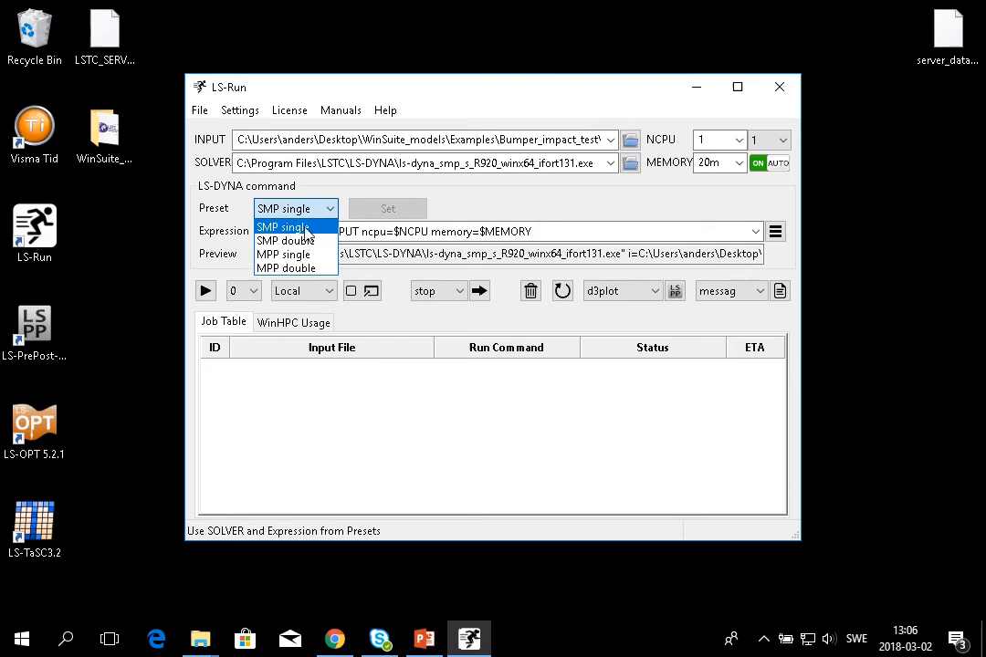
pyautogui.click(296, 260)
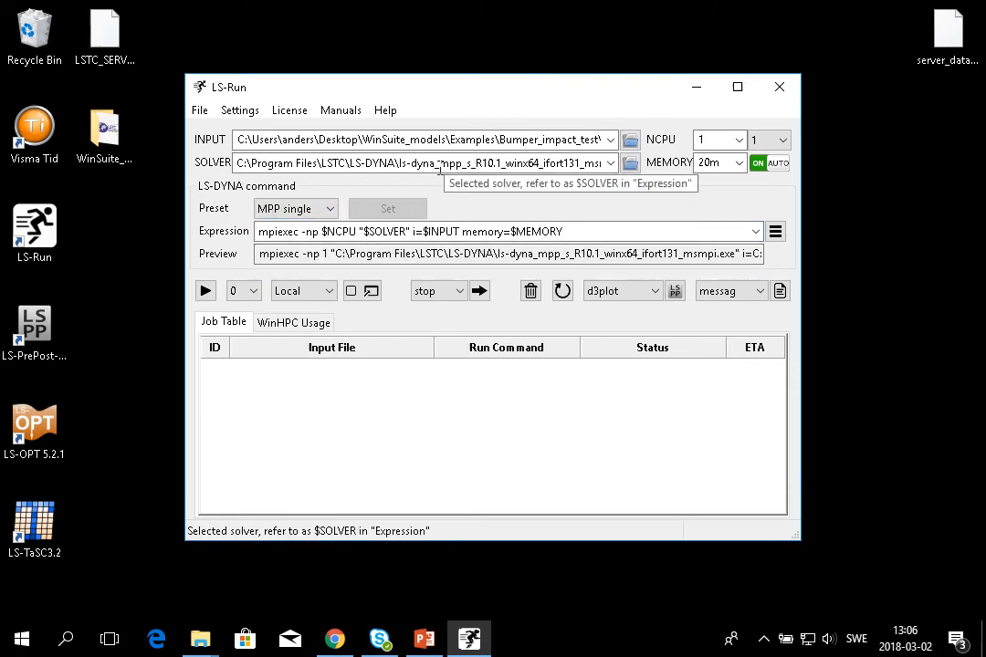
pyautogui.click(319, 210)
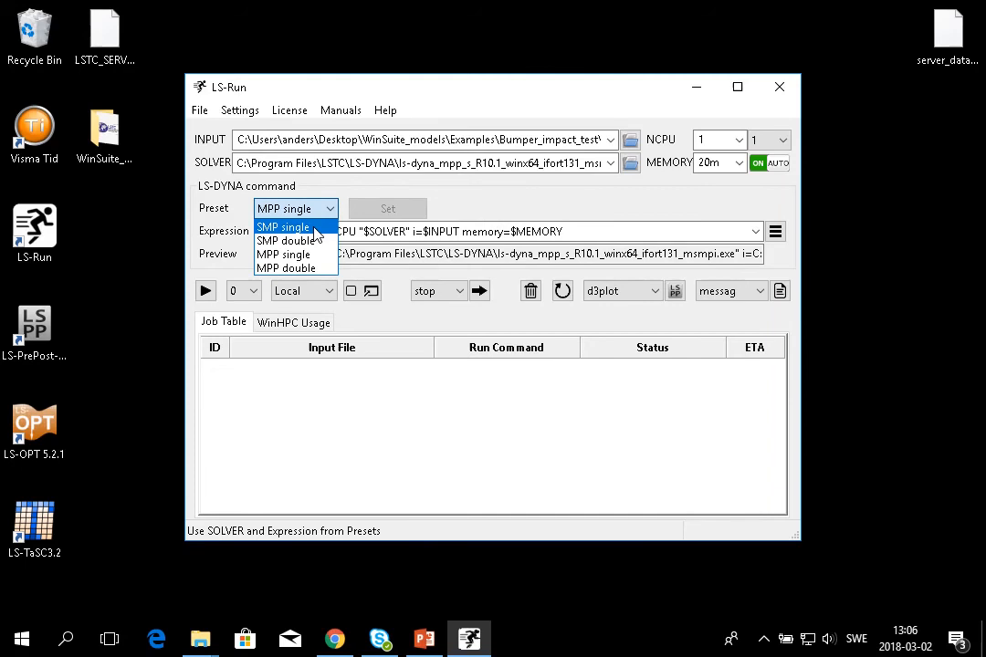
pyautogui.click(316, 228)
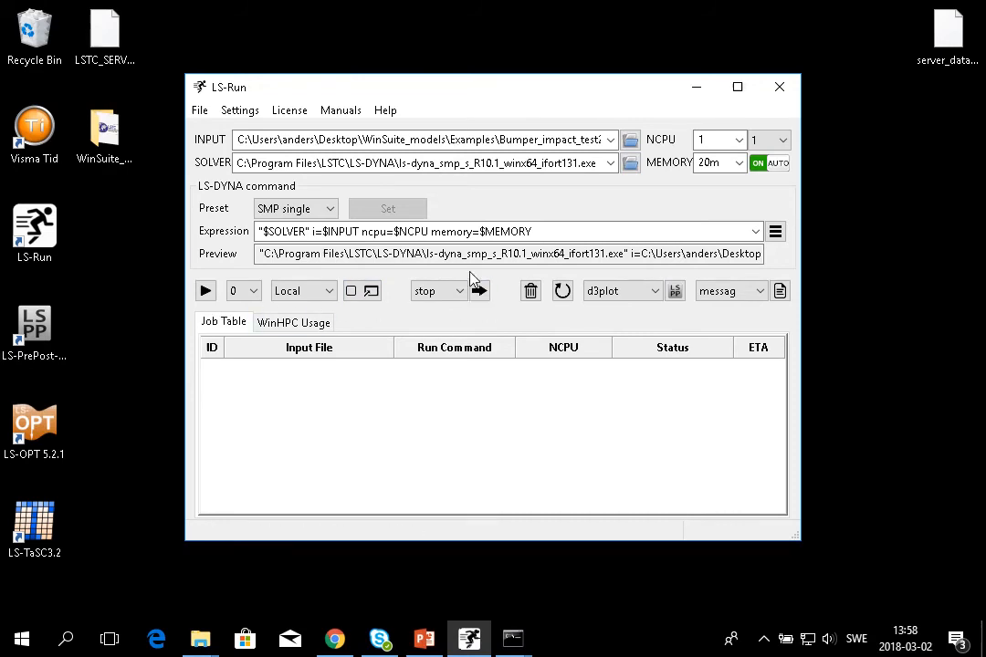
pyautogui.click(445, 292)
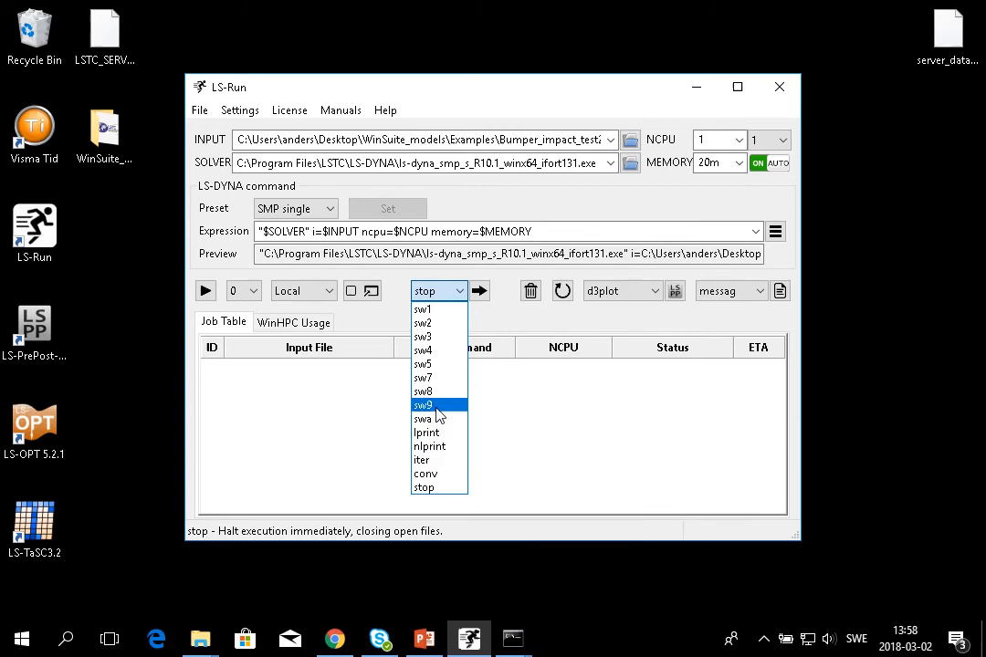
pyautogui.click(503, 306)
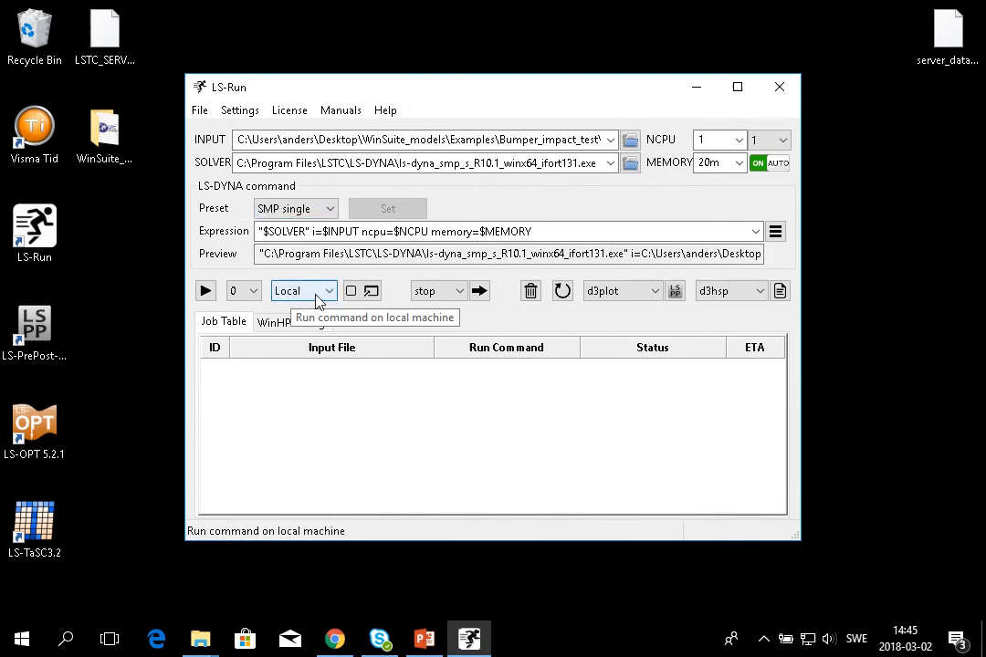
# Start the bumper.k job on the local machine and display its full run command from the job table.
pyautogui.click(205, 292)
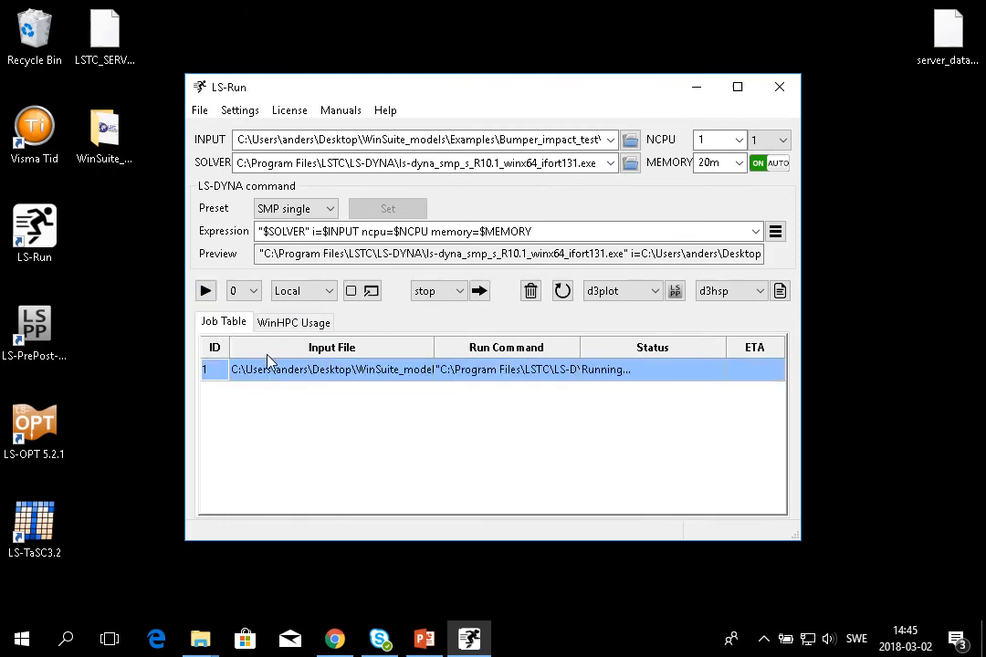
pyautogui.rightClick(491, 377)
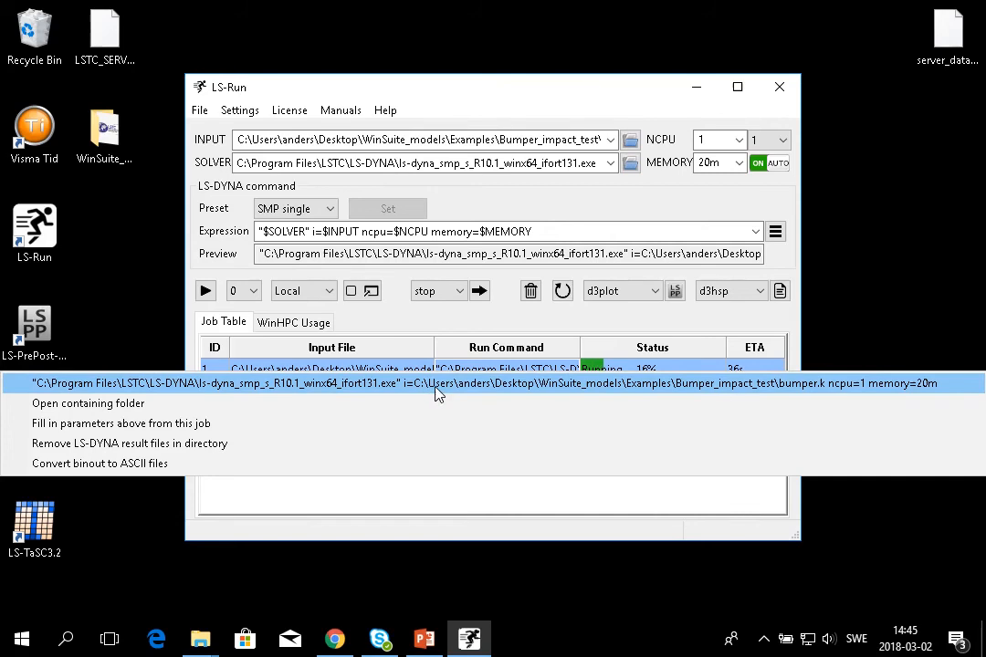
pyautogui.click(461, 383)
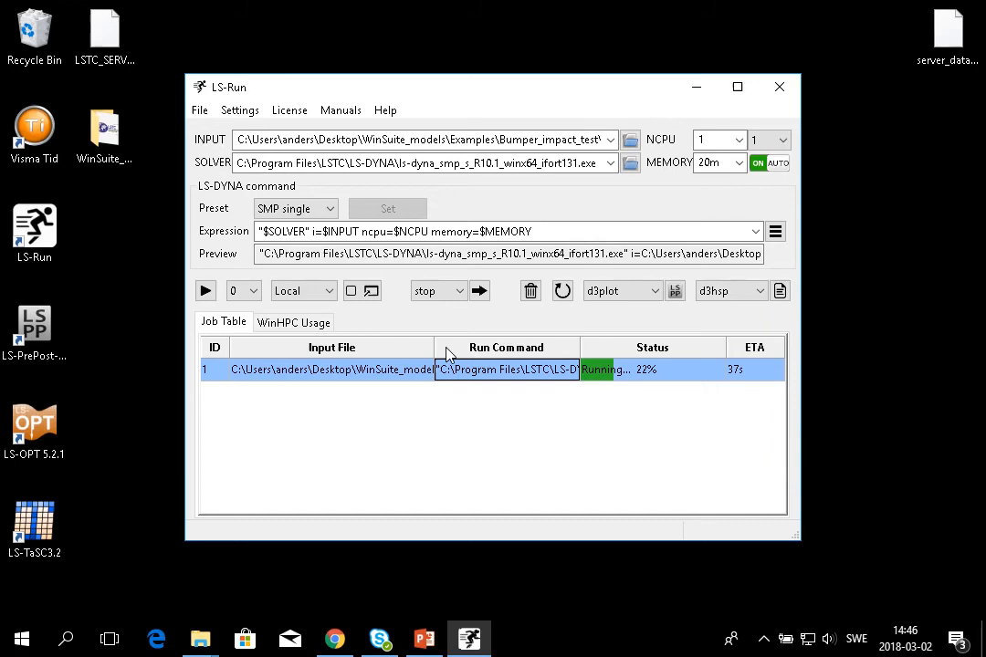
# Add an NCPU column to the job table, before the Run Command column.
pyautogui.rightClick(448, 353)
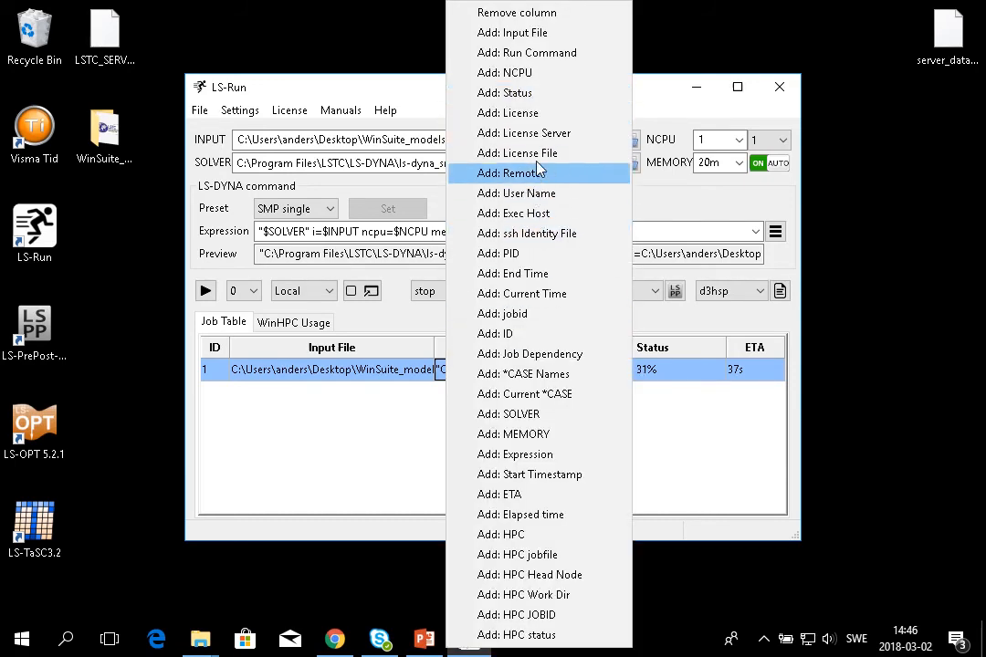
pyautogui.click(544, 78)
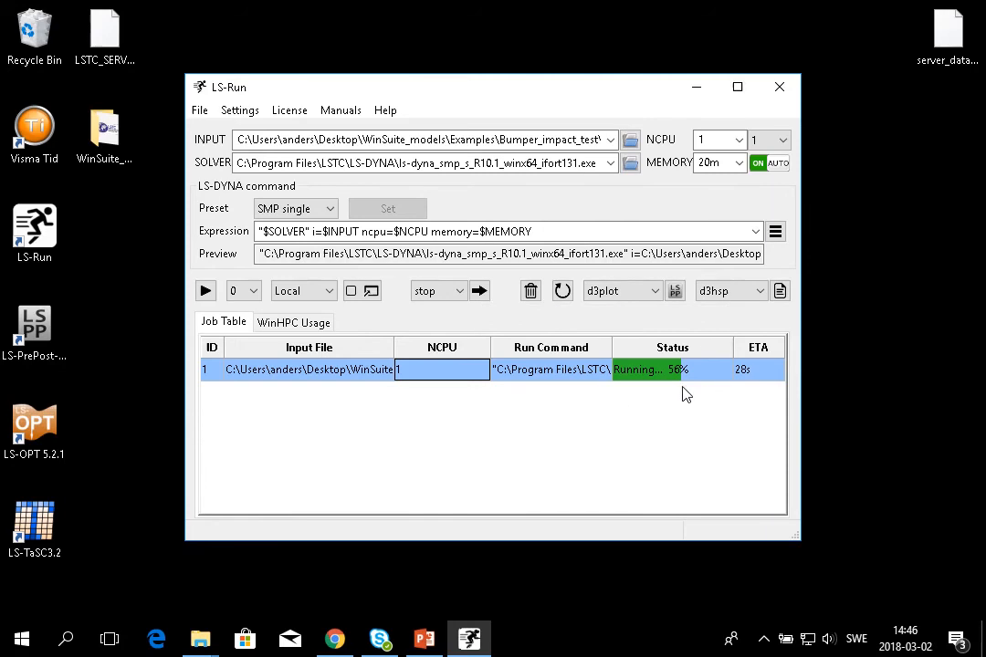
# Send the stop command to the running bumper job and set the number of processes to 4.
pyautogui.click(478, 290)
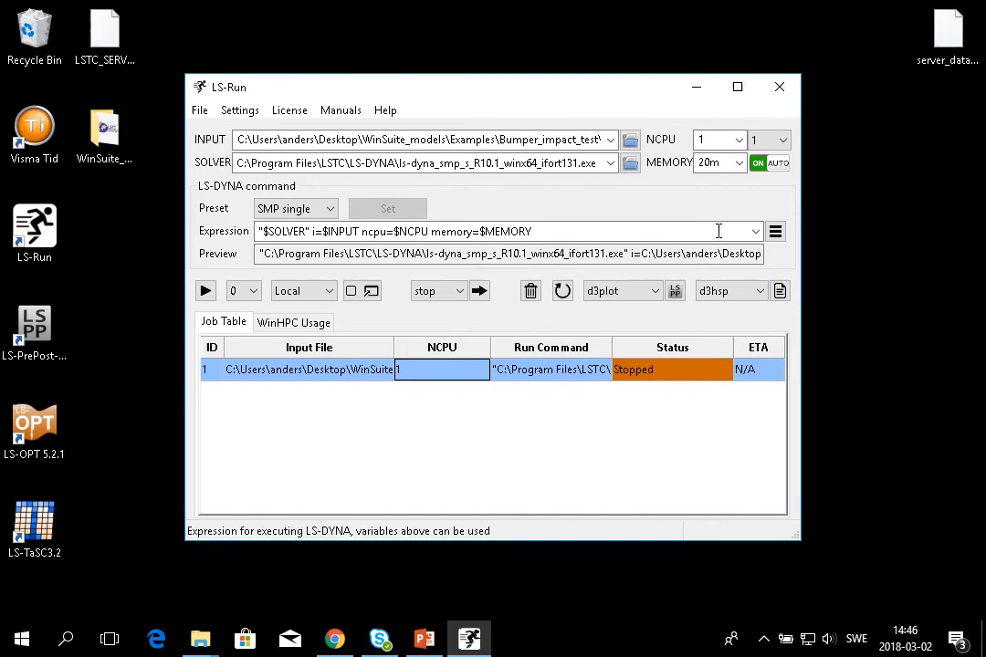
pyautogui.click(777, 142)
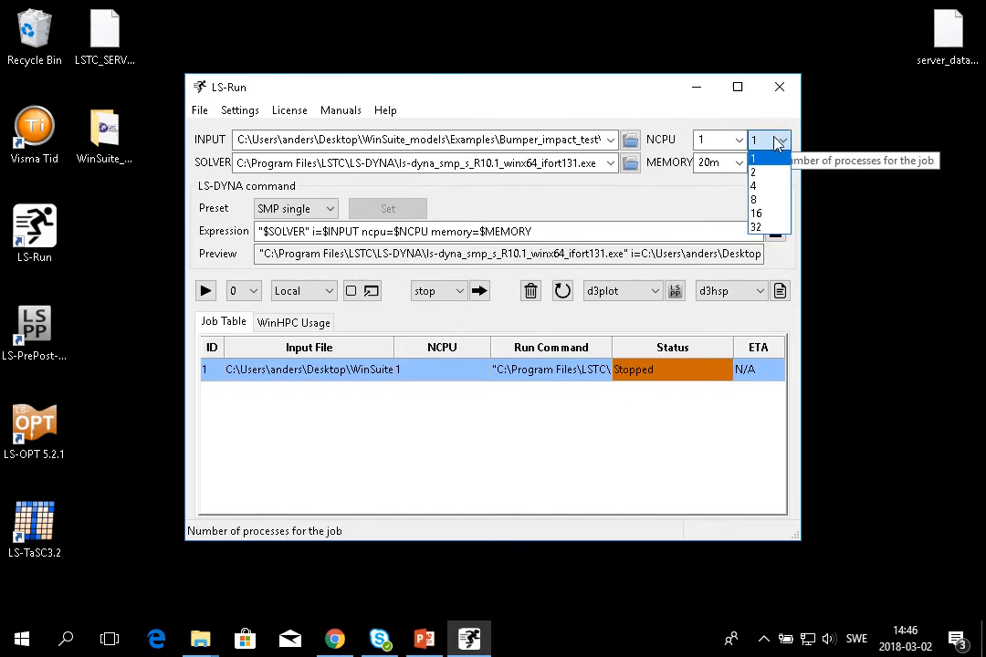
pyautogui.click(772, 187)
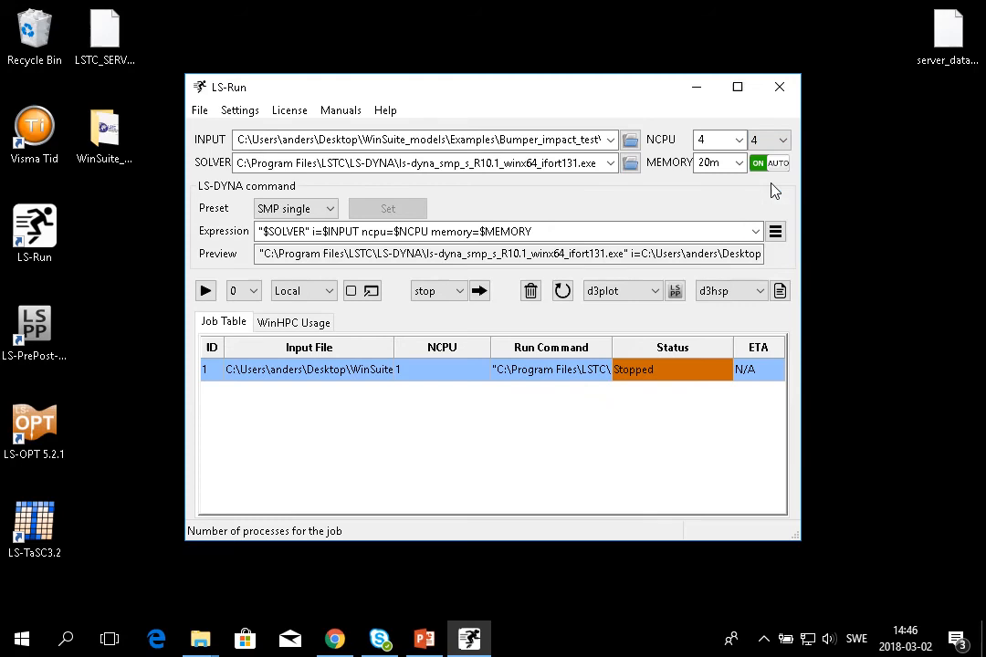
# Rerun the bumper job on 4 processes, deleting the old results, and close and reopen LS-Run while it runs.
pyautogui.click(206, 292)
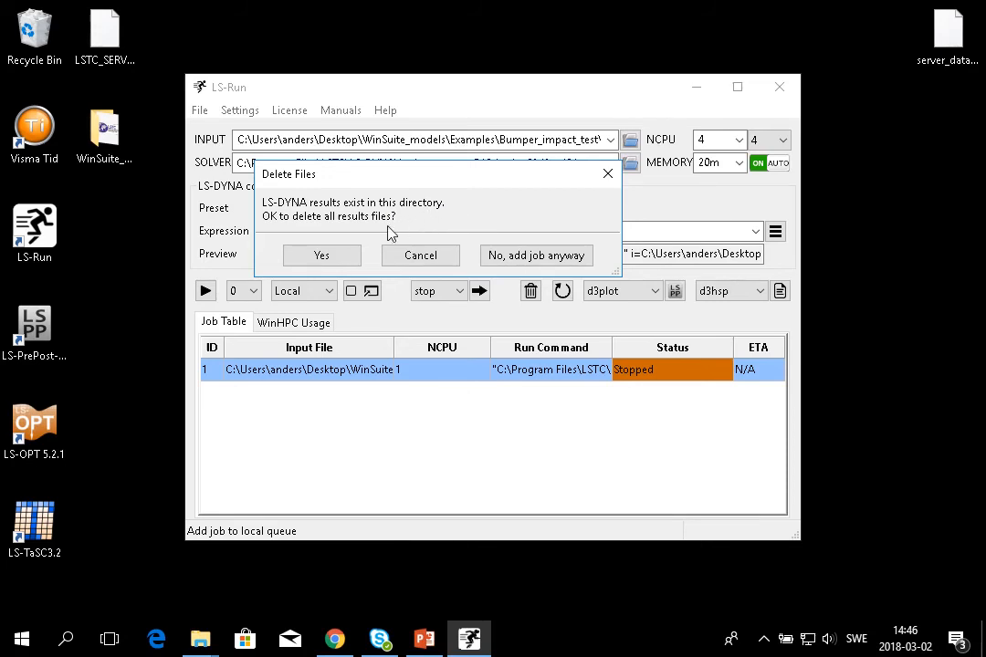
pyautogui.click(354, 260)
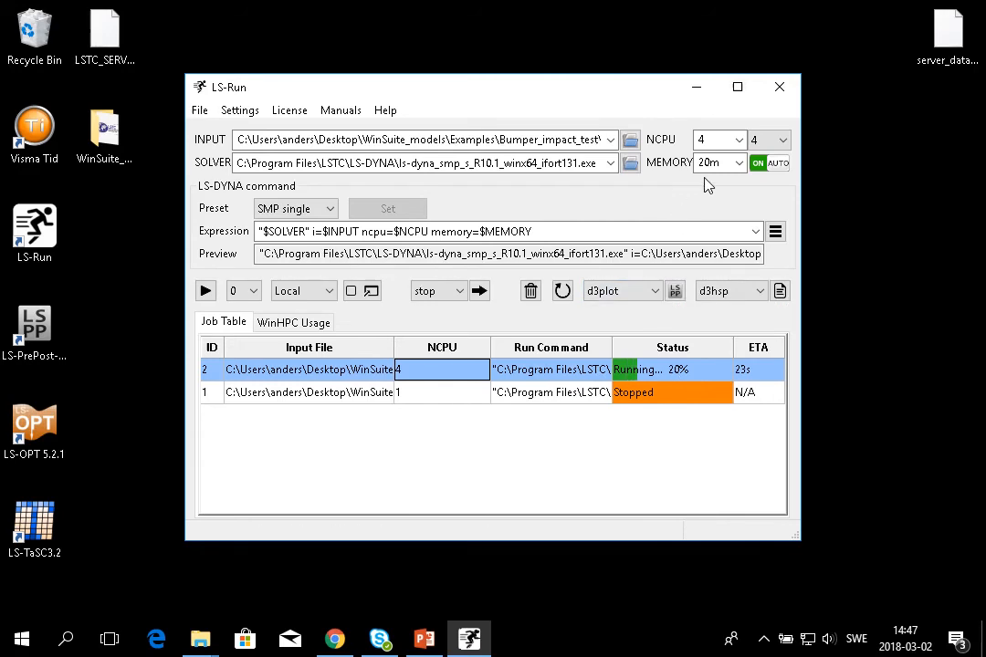
pyautogui.click(778, 91)
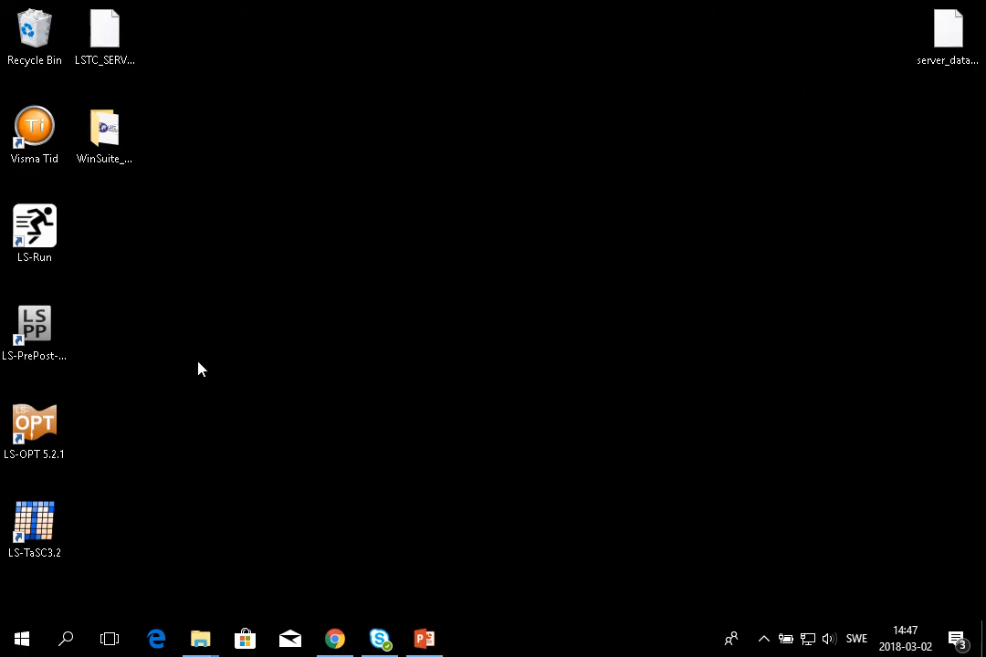
pyautogui.doubleClick(31, 233)
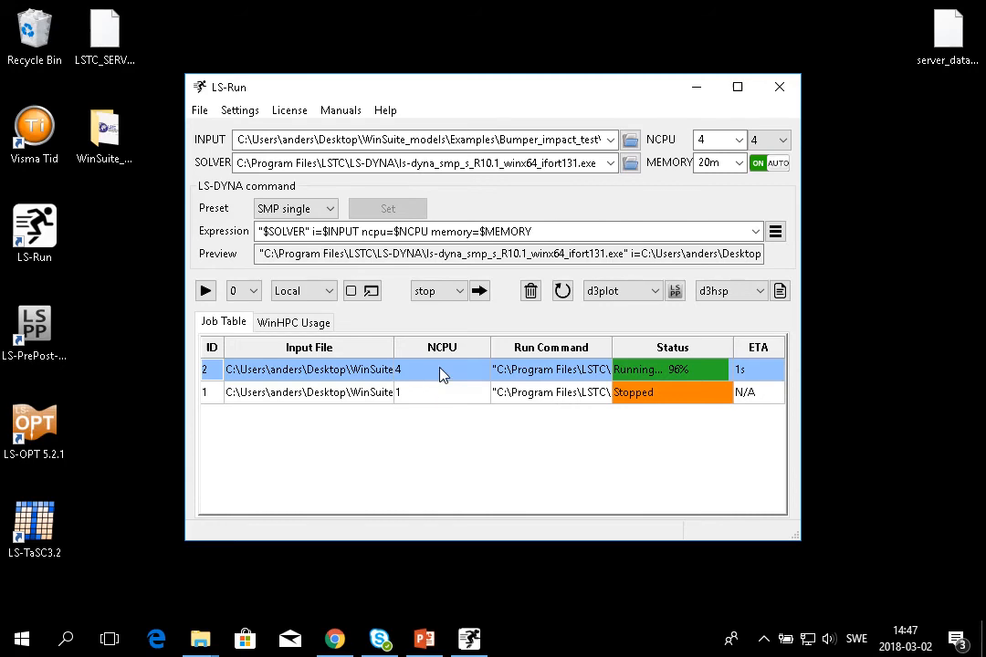
# Limit the local queue to 4 running processes and start the bumper job again, deleting the existing results.
pyautogui.click(242, 113)
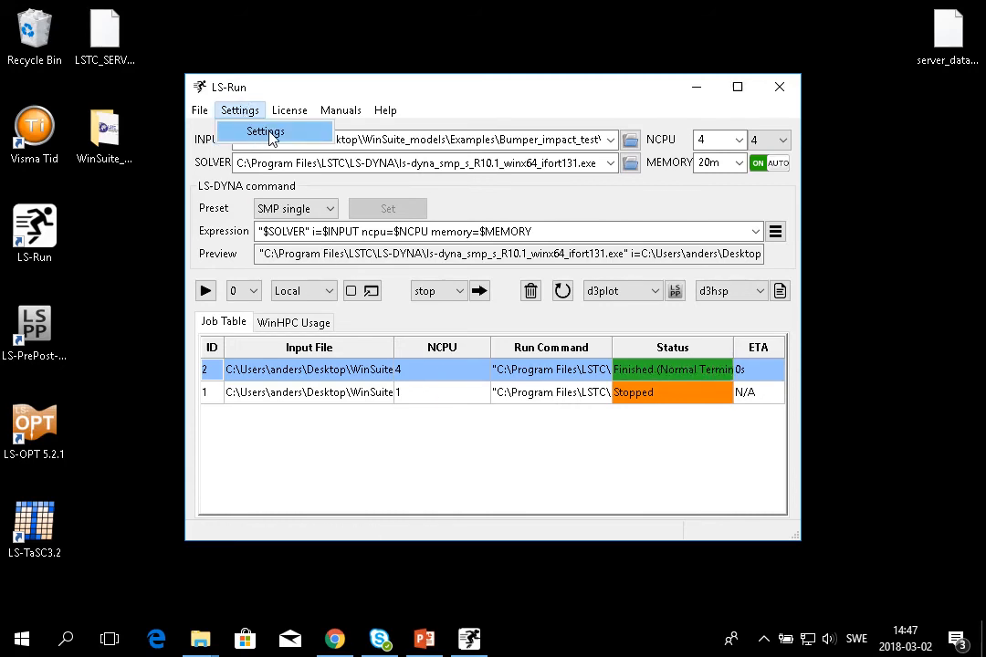
pyautogui.click(298, 133)
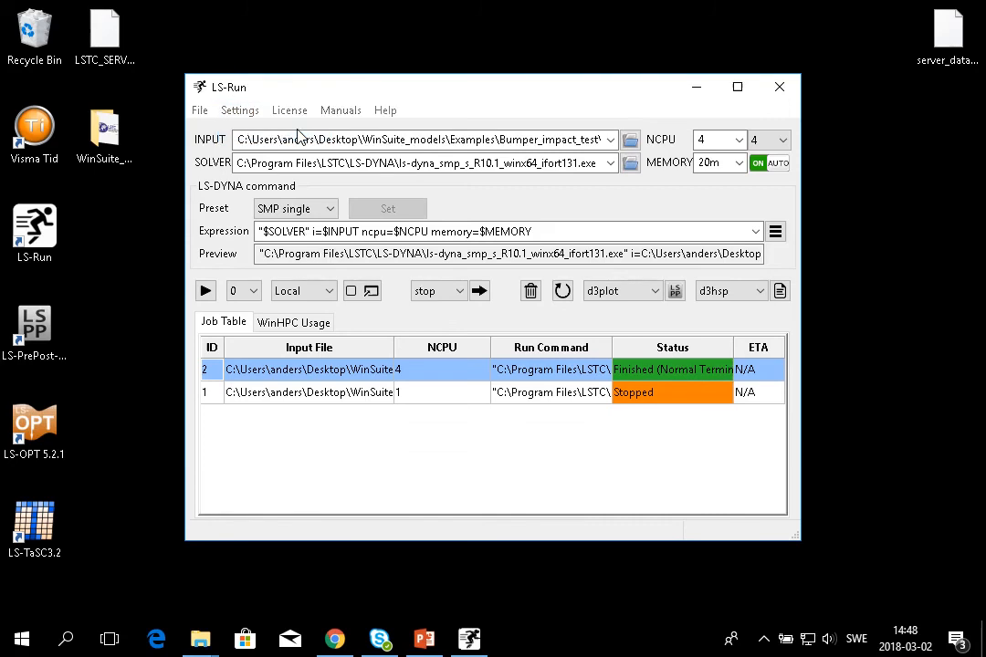
pyautogui.click(394, 154)
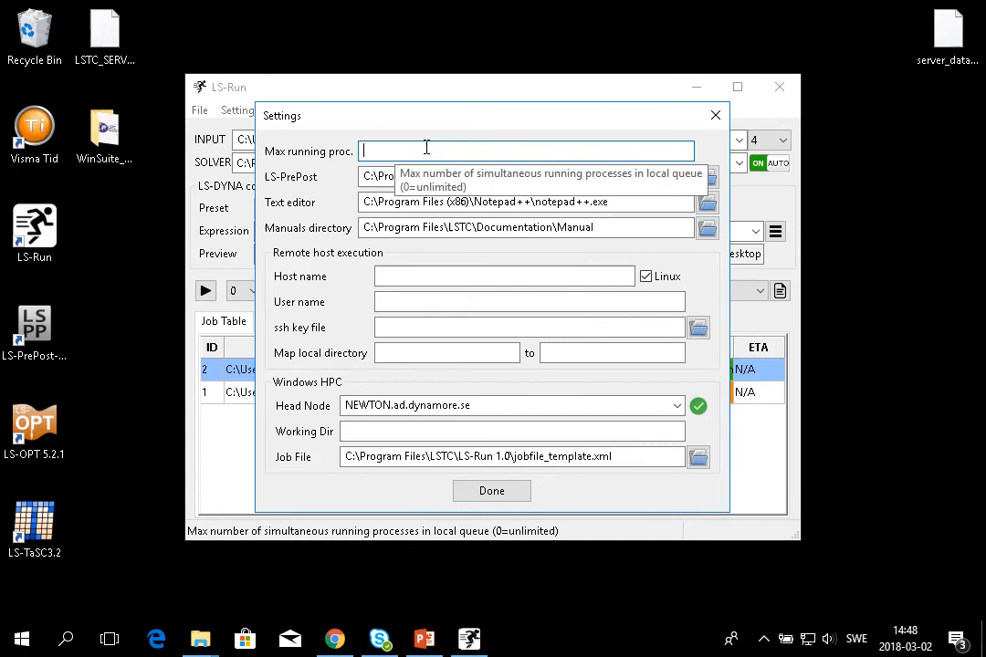
pyautogui.write('4')
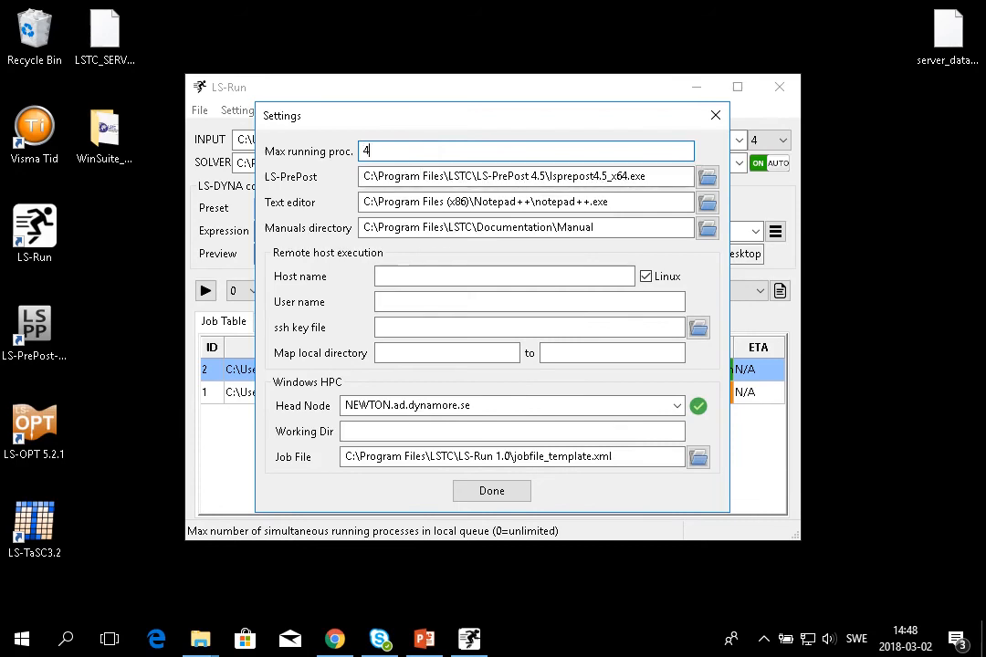
pyautogui.click(477, 494)
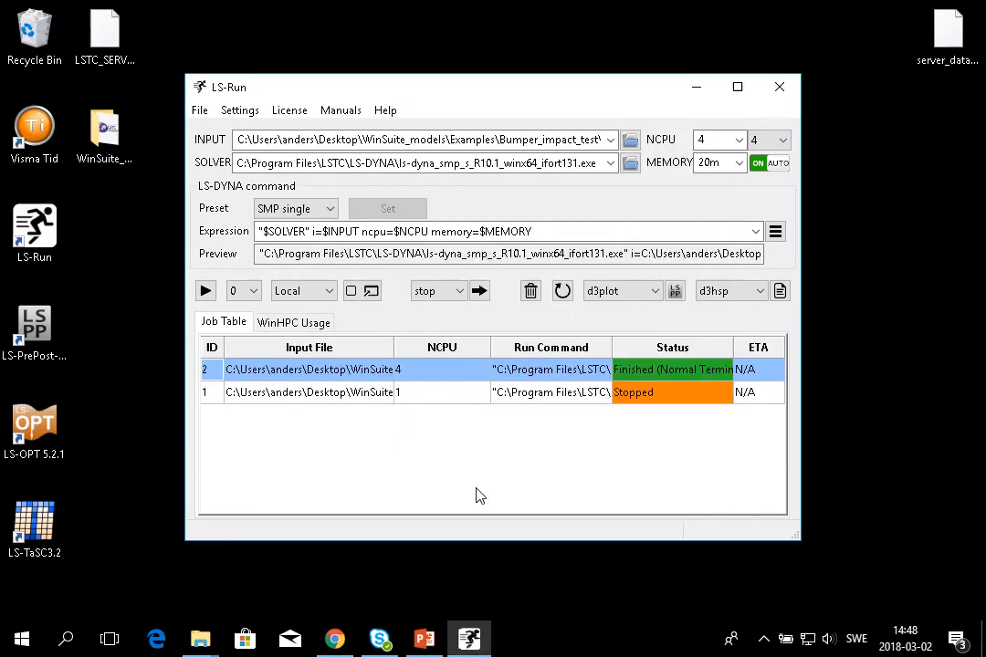
pyautogui.click(202, 291)
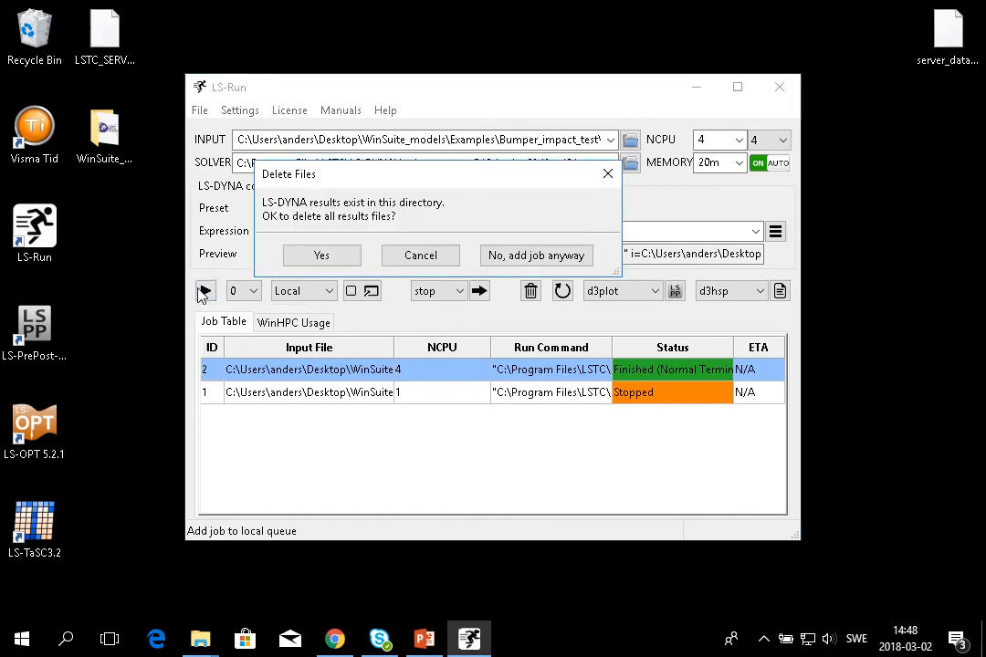
pyautogui.click(321, 256)
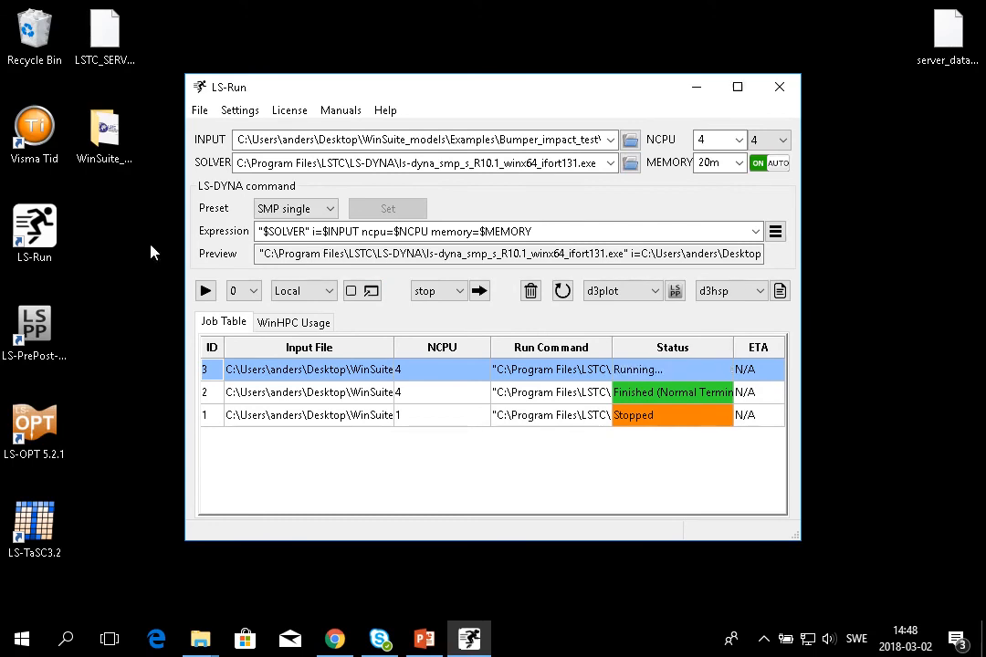
# Duplicate the Bumper_impact_test folder inside the Examples folder of WinSuite_models on the desktop.
pyautogui.doubleClick(114, 141)
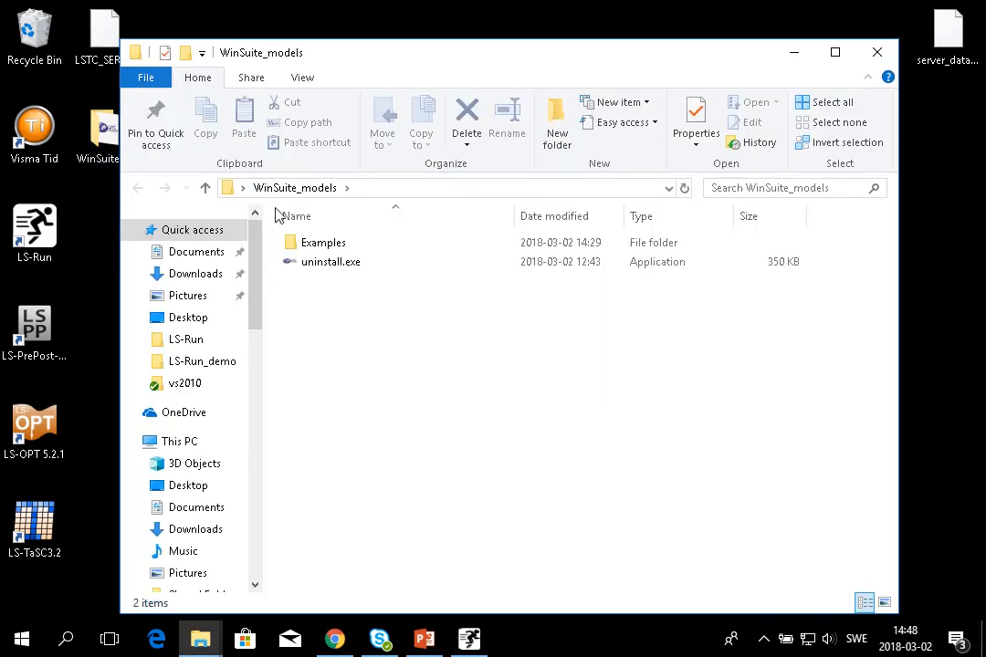
pyautogui.doubleClick(316, 245)
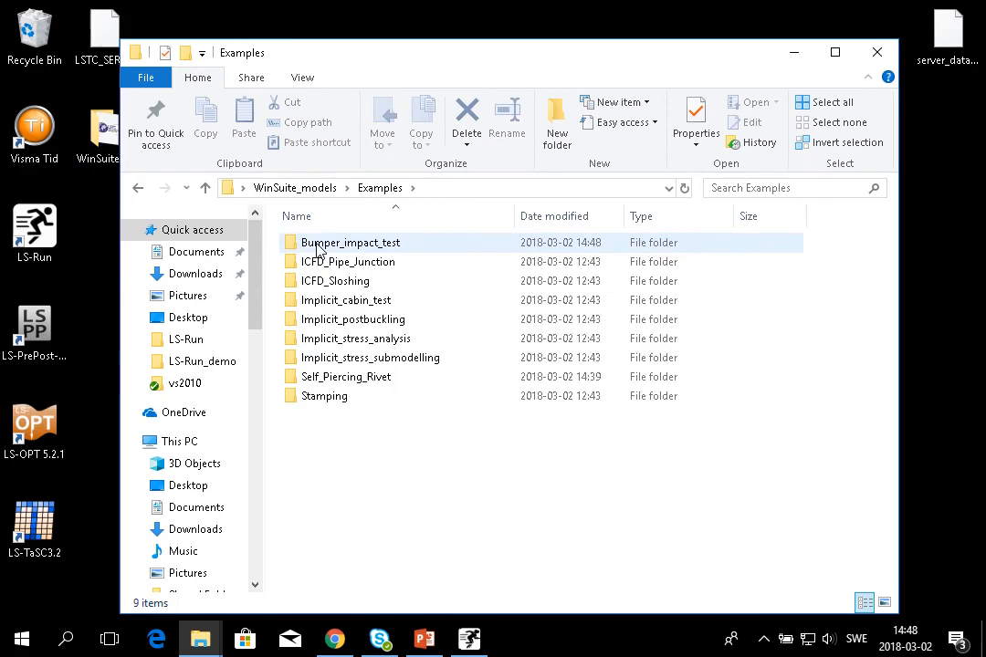
pyautogui.click(318, 247)
pyautogui.hotkey('ctrl', 'c')
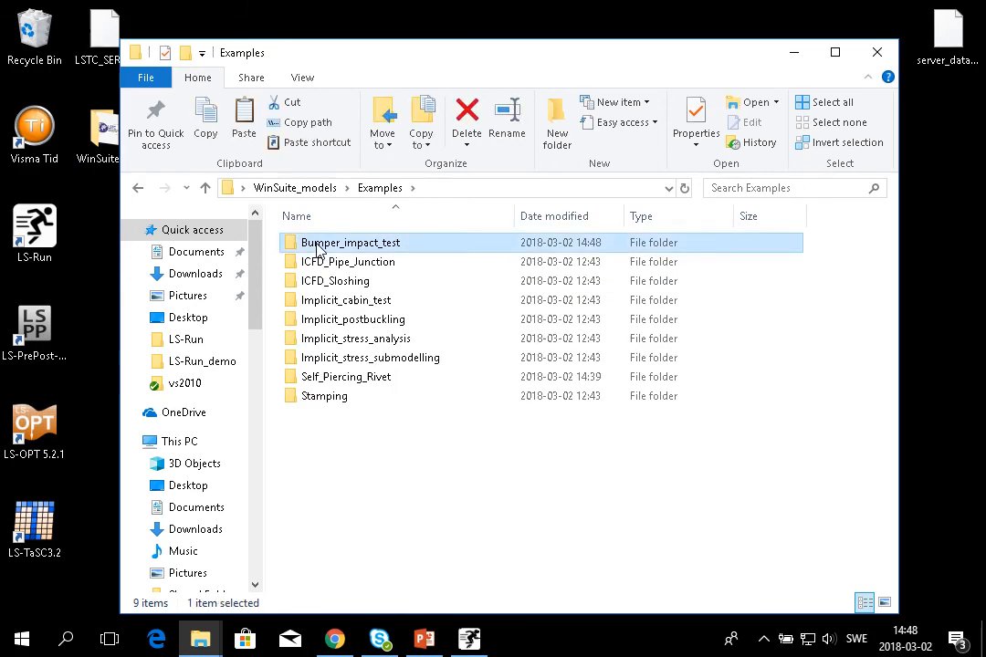
pyautogui.click(357, 446)
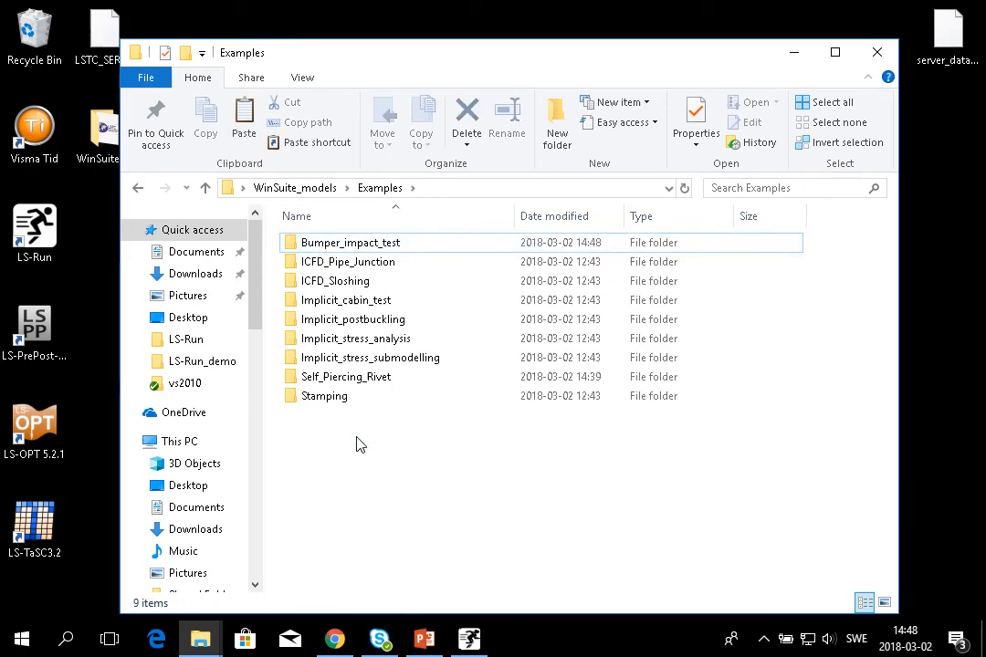
pyautogui.hotkey('ctrl', 'v')
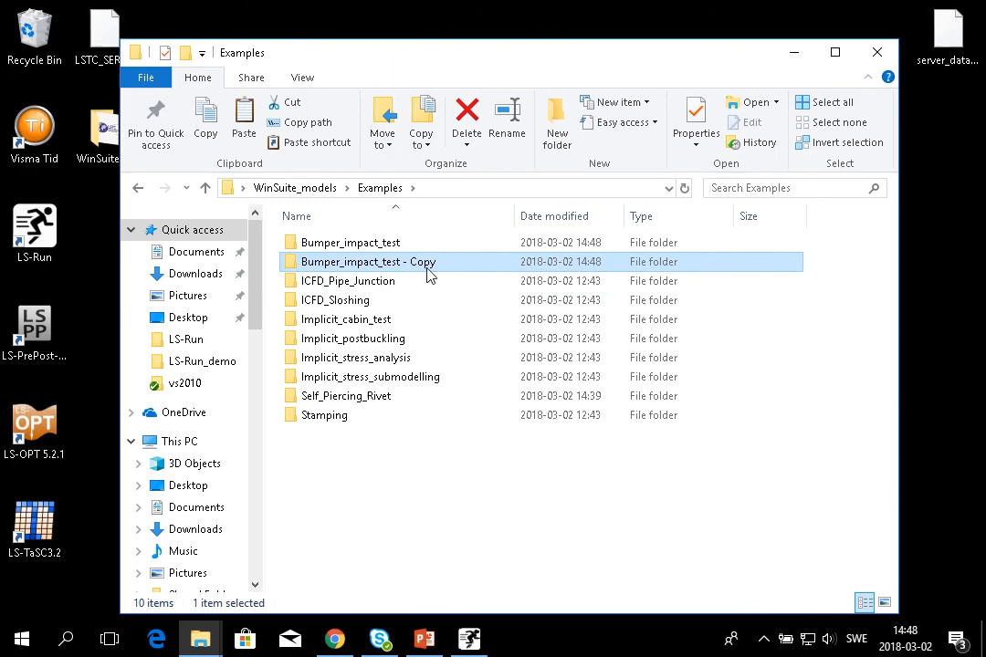
# Rename the copied bumper folder as Bumper_impact_test2.
pyautogui.click(427, 268)
pyautogui.click(451, 268)
pyautogui.press('BackSpace')
pyautogui.press('BackSpace')
pyautogui.press('BackSpace')
pyautogui.press('BackSpace')
pyautogui.press('BackSpace')
pyautogui.press('BackSpace')
pyautogui.press('BackSpace')
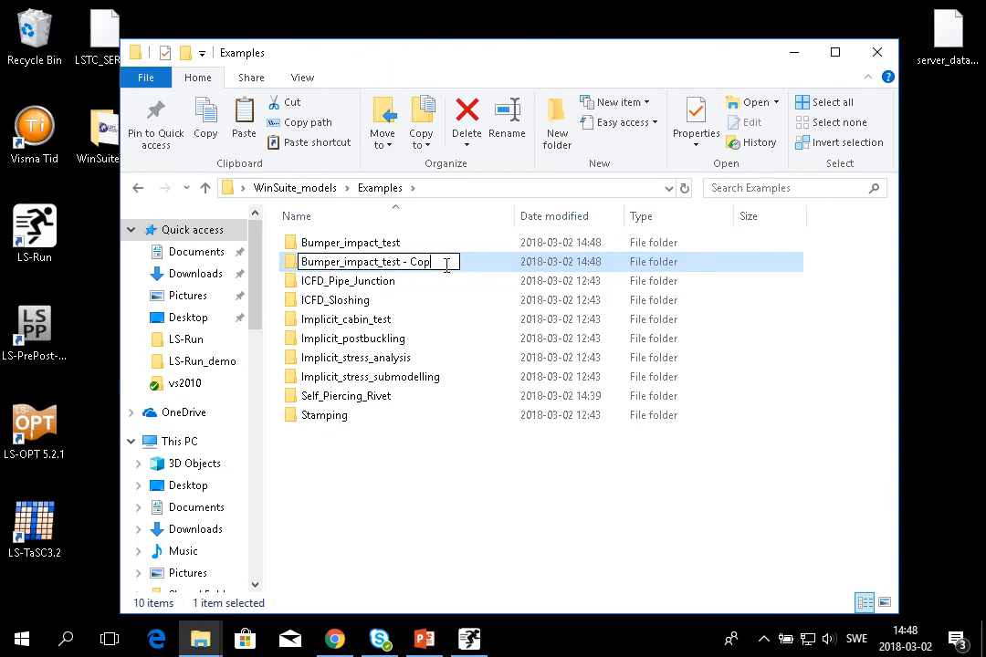
pyautogui.write('2')
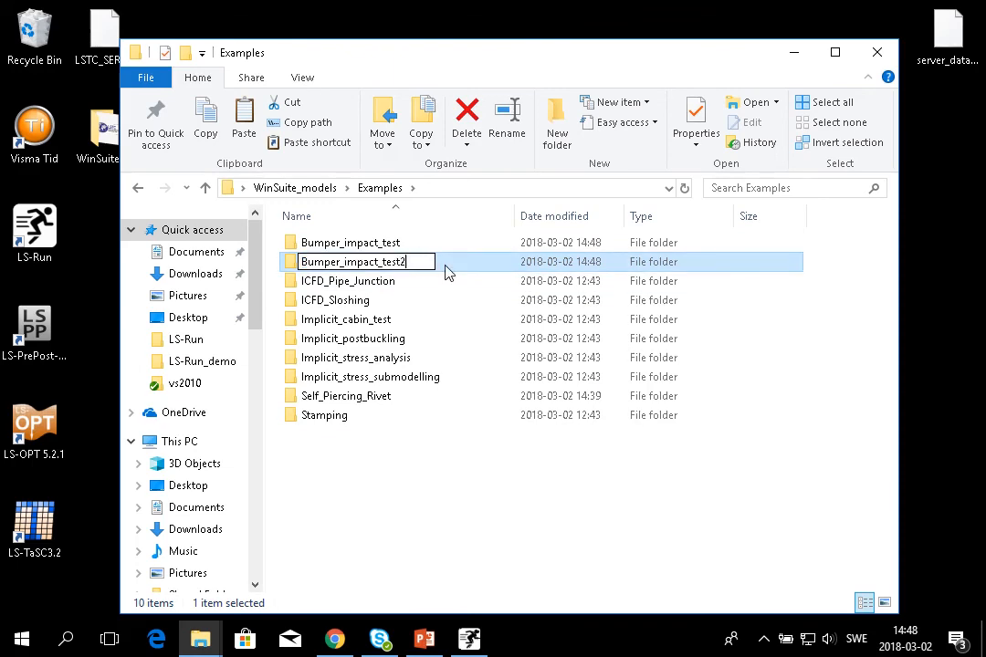
pyautogui.press('Return')
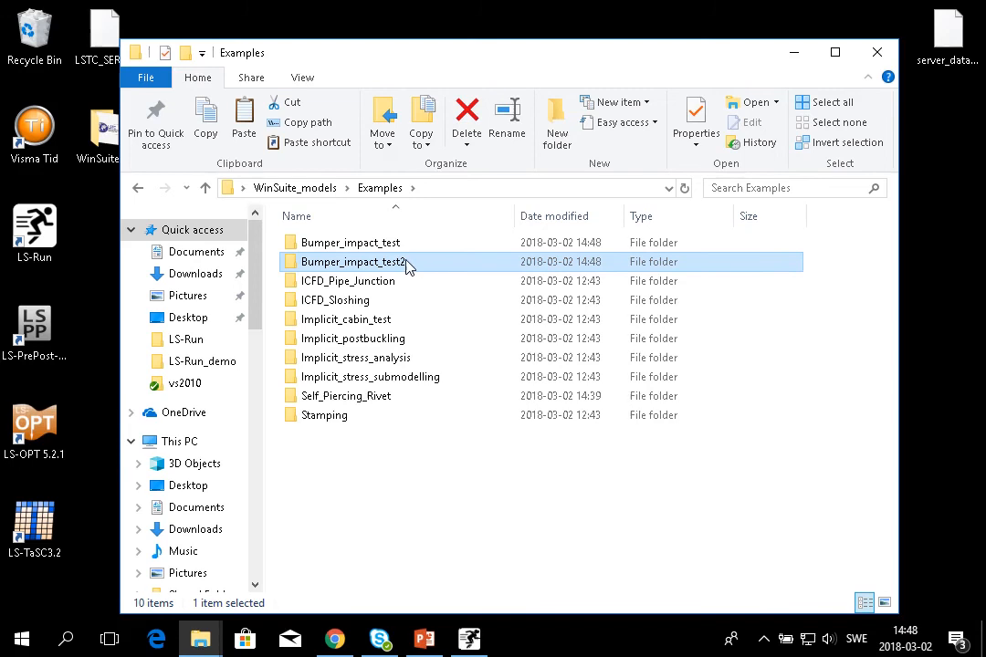
# Delete every file in the Bumper_impact_test2 folder except bumper.k.
pyautogui.doubleClick(407, 266)
pyautogui.click(324, 281)
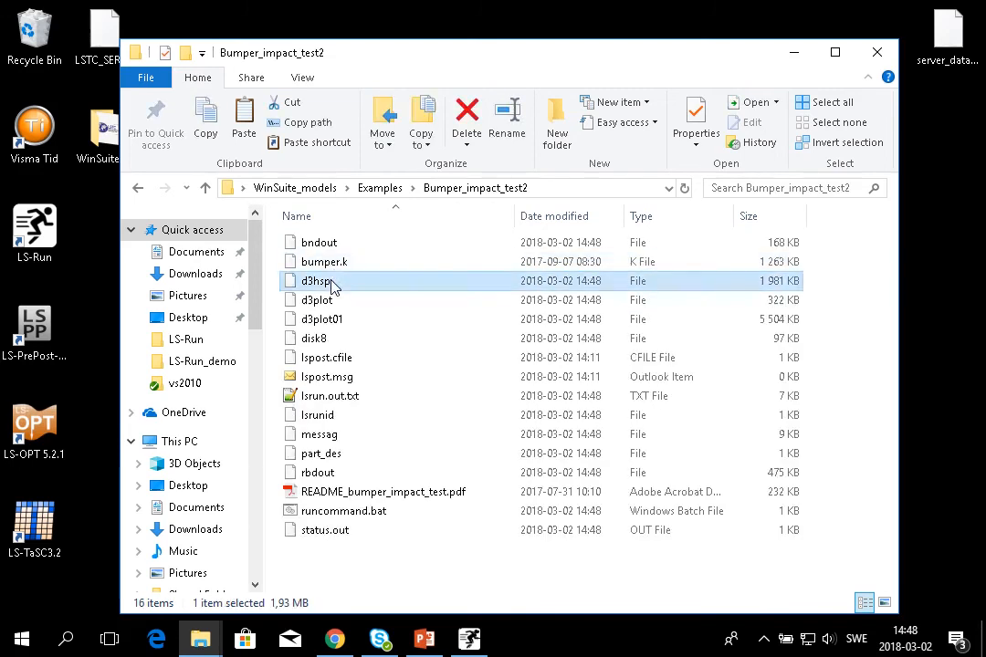
pyautogui.keyDown('shift'); pyautogui.click(352, 534); pyautogui.keyUp('shift')
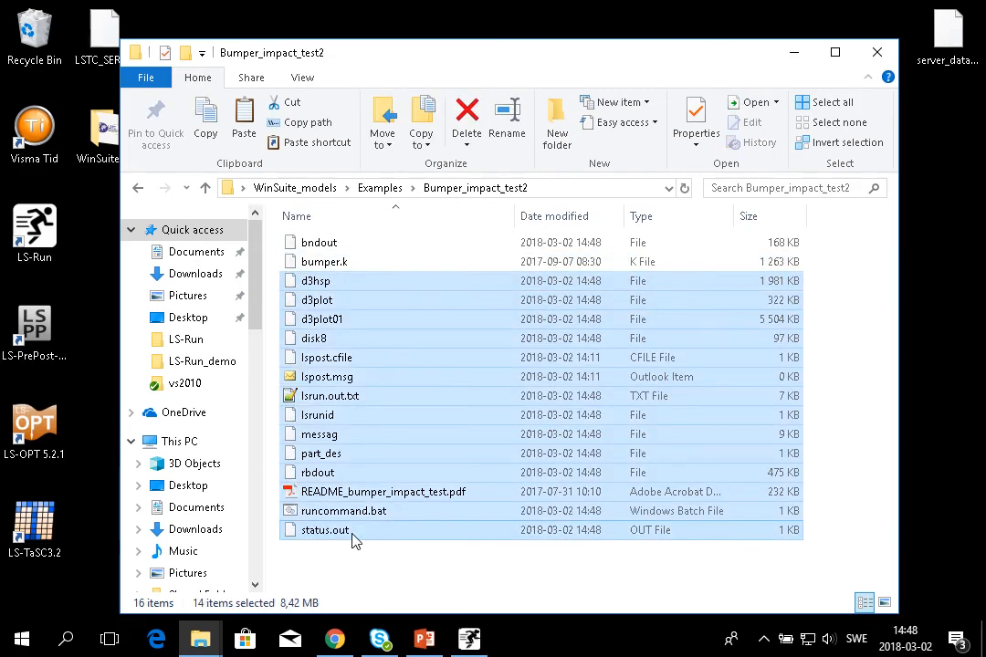
pyautogui.press('Delete')
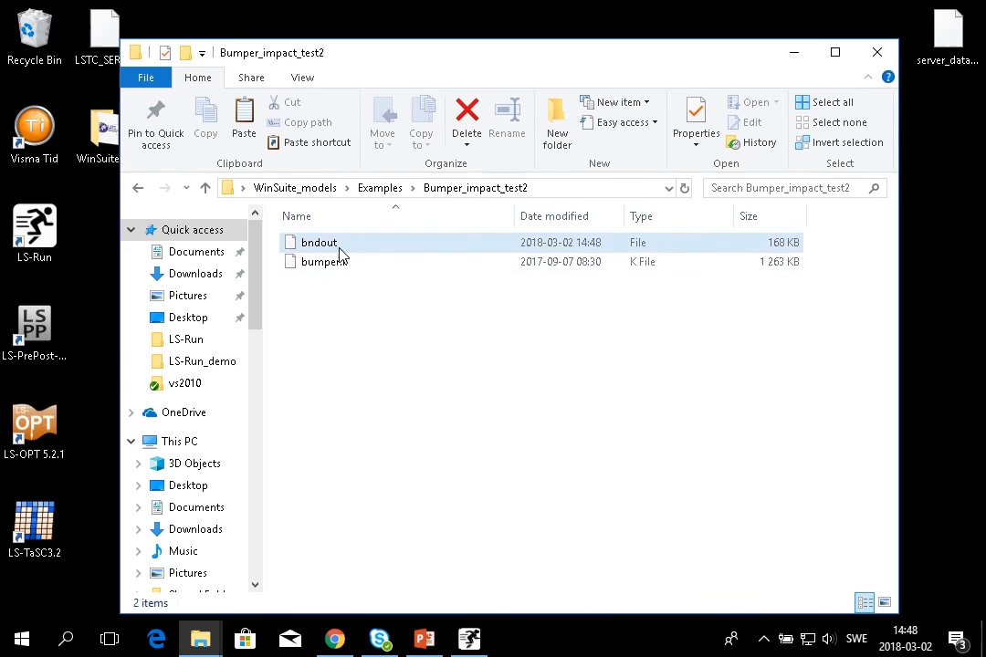
pyautogui.click(341, 253)
pyautogui.press('Delete')
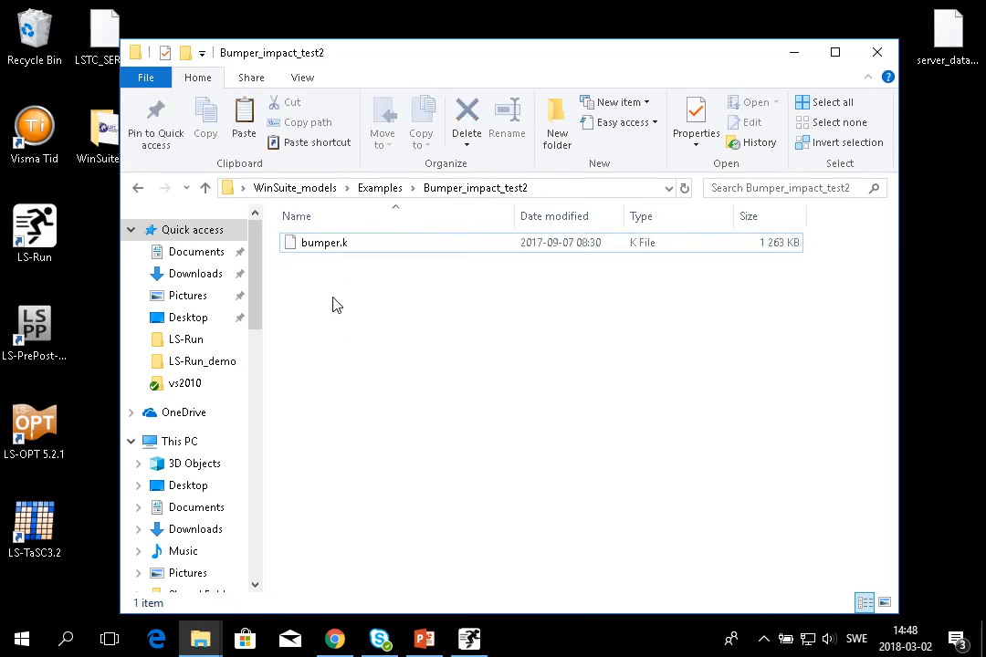
# Load bumper.k from Bumper_impact_test2 as the LS-Run input file and add this job to the local queue.
pyautogui.moveTo(388, 63); pyautogui.dragTo(473, 362)
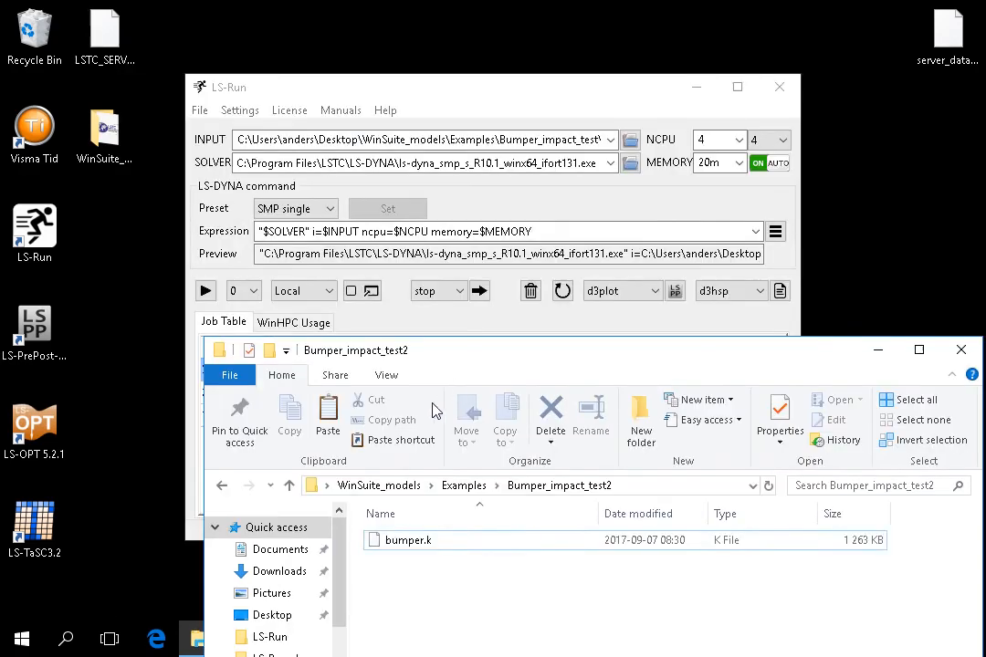
pyautogui.click(416, 543)
pyautogui.moveTo(415, 546); pyautogui.dragTo(489, 139)
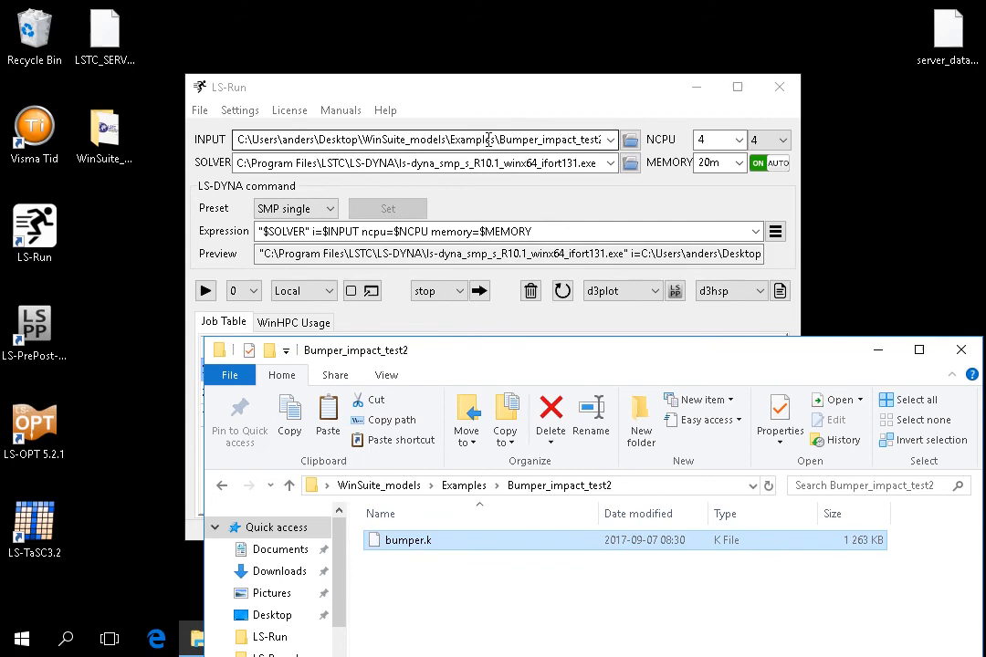
pyautogui.click(960, 349)
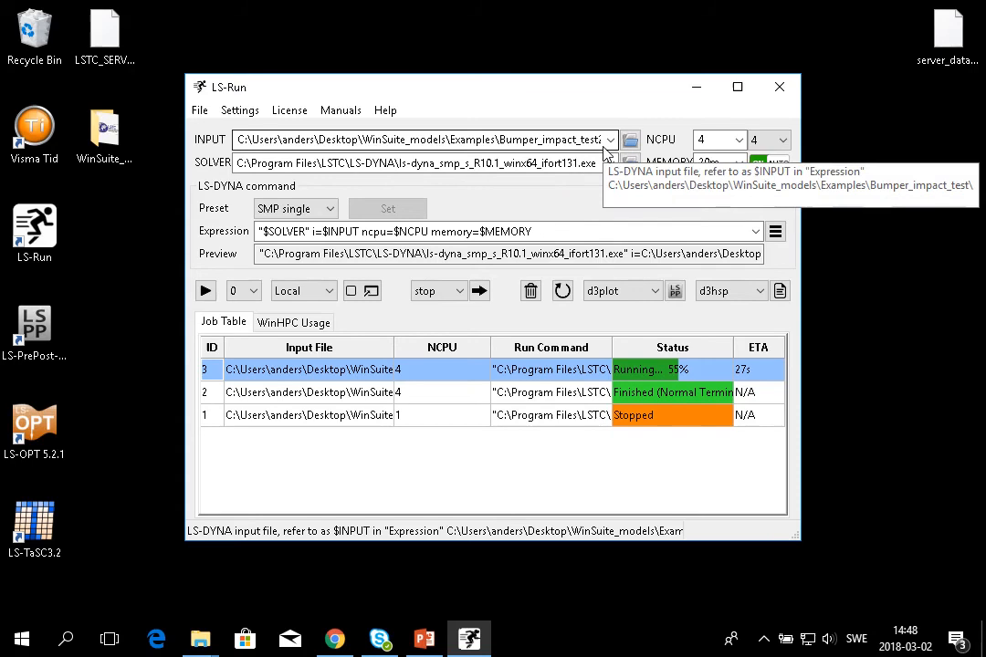
pyautogui.click(207, 291)
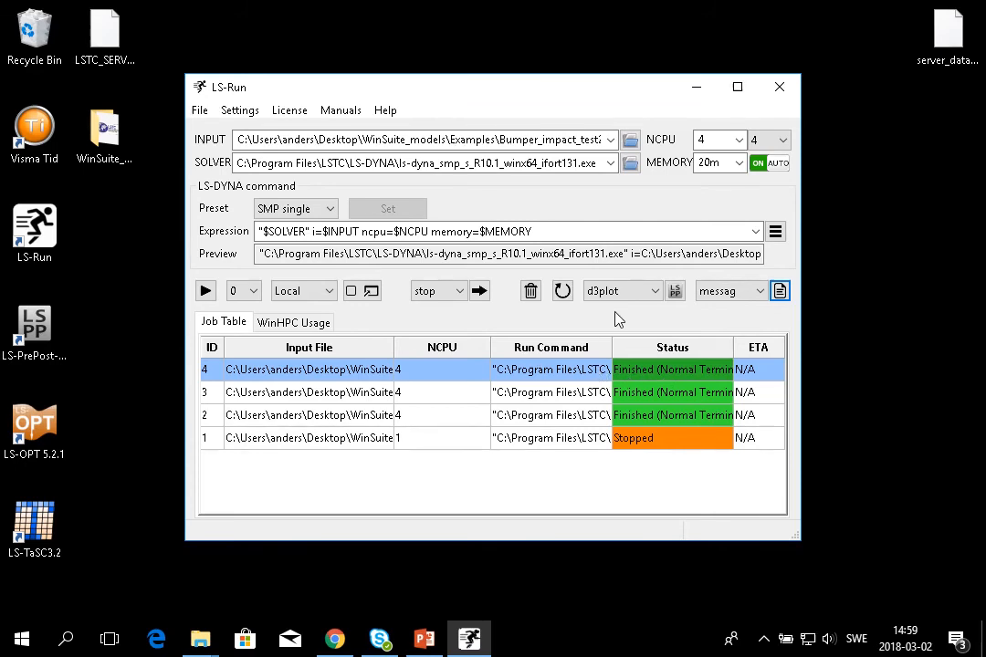
# View the d3plot results of the Bumper_impact_test2 job in LS-PrePost from an oblique angle, and close the viewer.
pyautogui.click(676, 291)
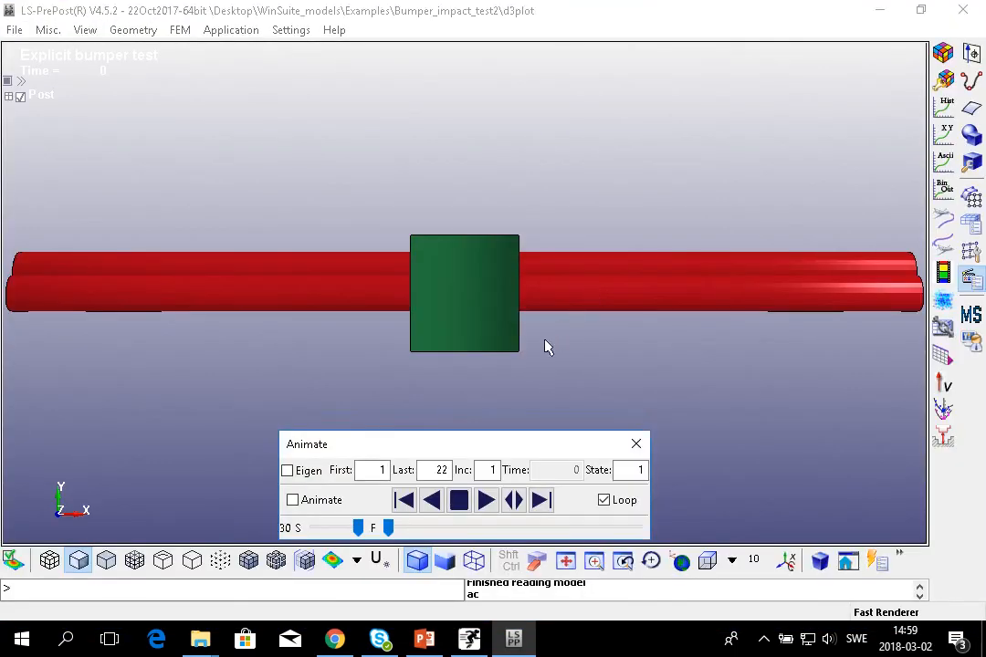
pyautogui.moveTo(545, 346); pyautogui.dragTo(595, 139)
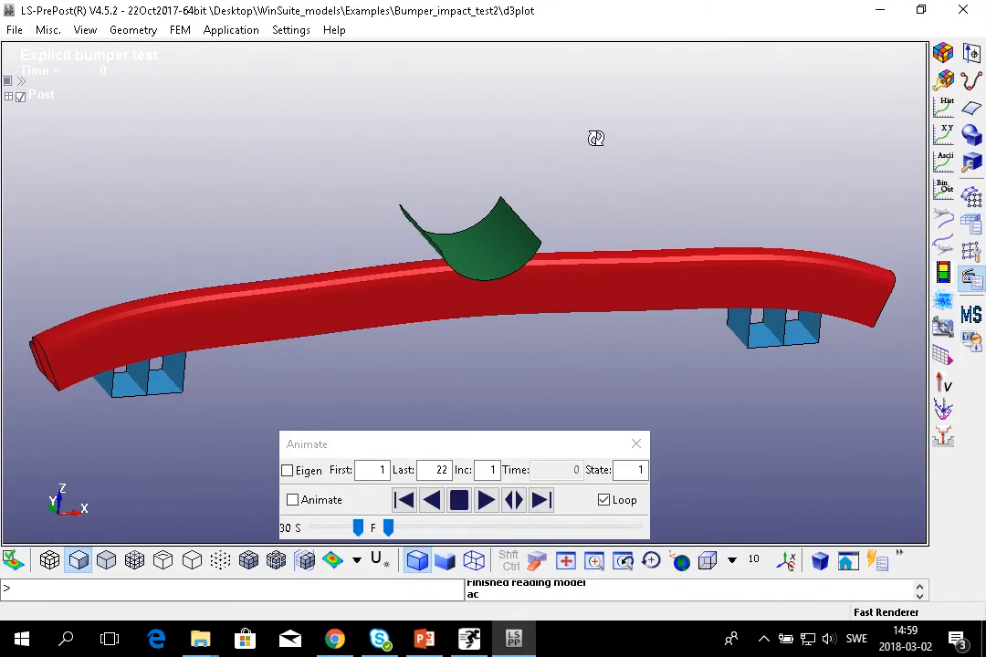
pyautogui.click(959, 16)
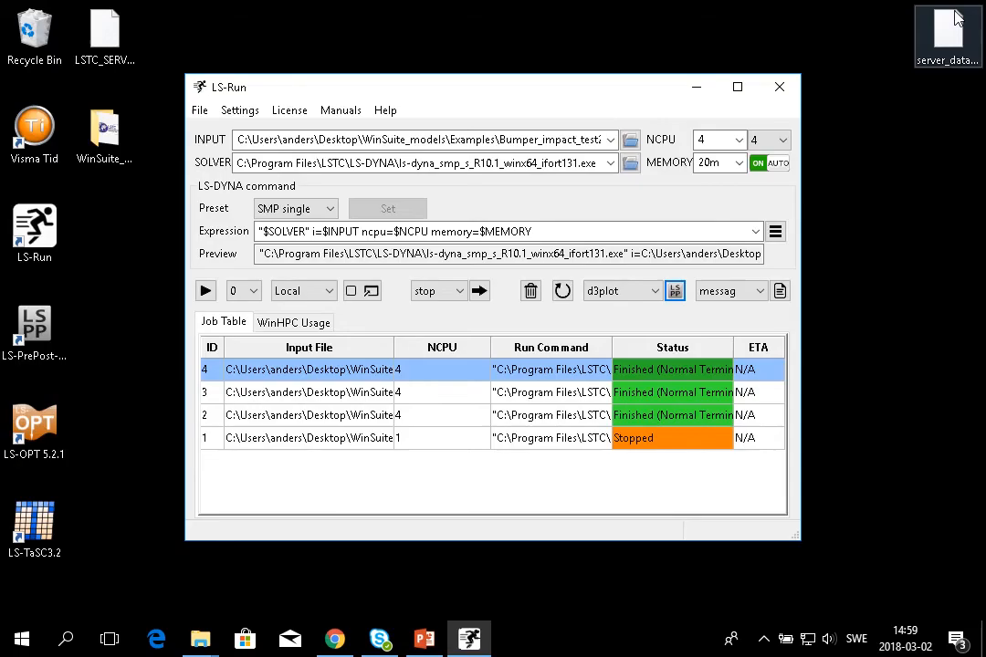
# Read through the messag file of the Bumper_impact_test2 job in the text editor and close it.
pyautogui.click(748, 292)
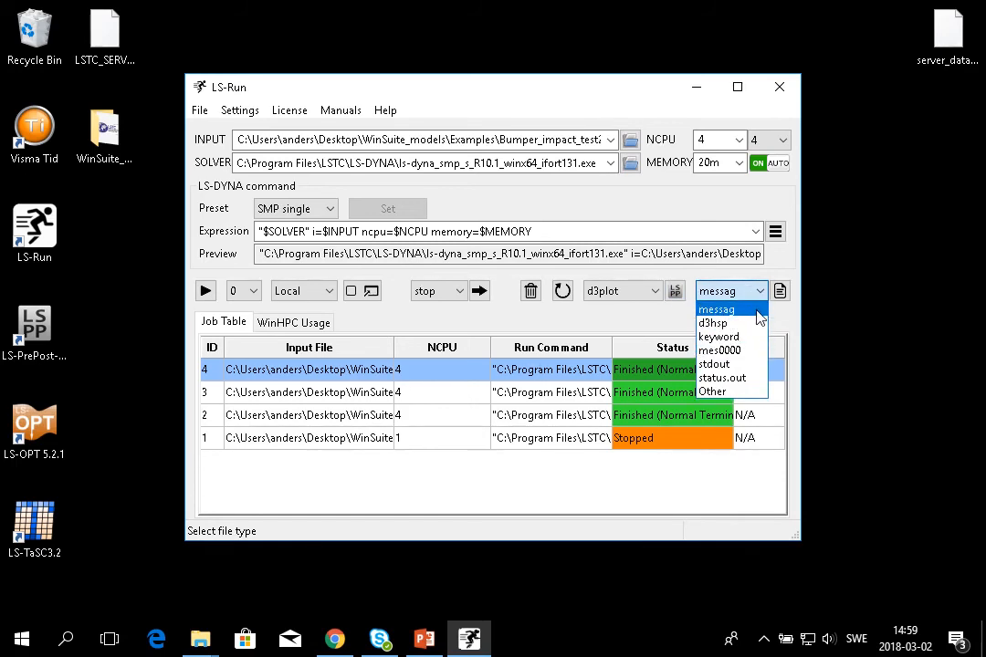
pyautogui.click(757, 313)
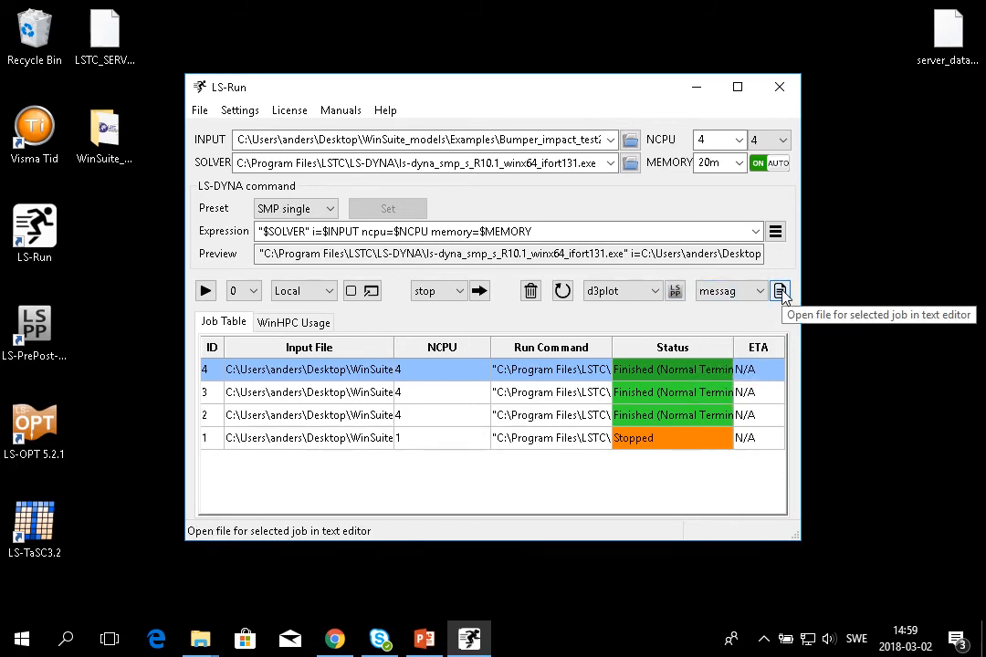
pyautogui.click(780, 291)
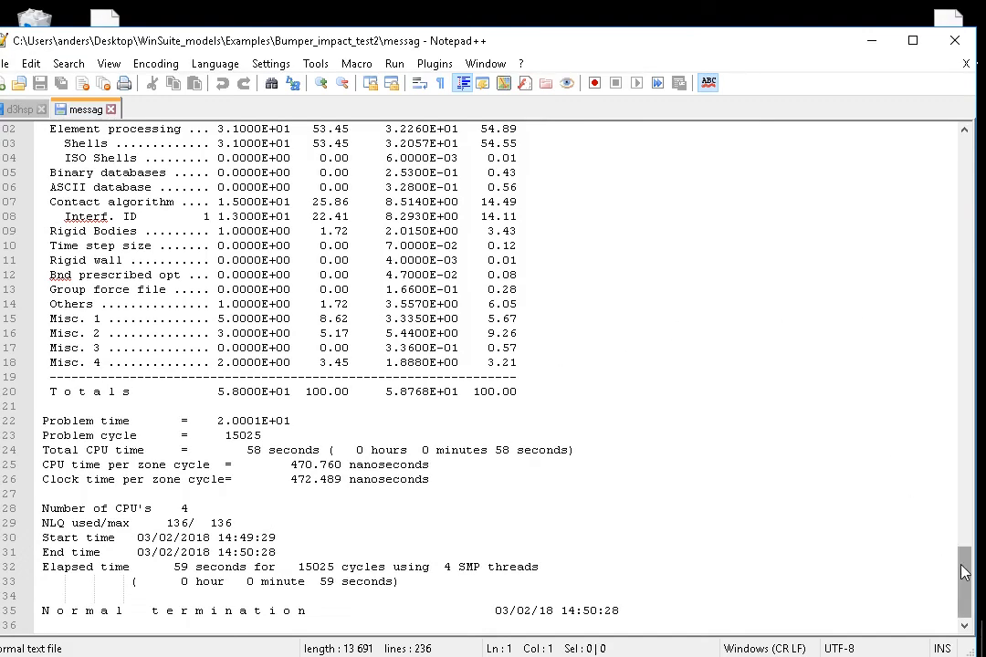
pyautogui.moveTo(961, 567); pyautogui.dragTo(935, 143)
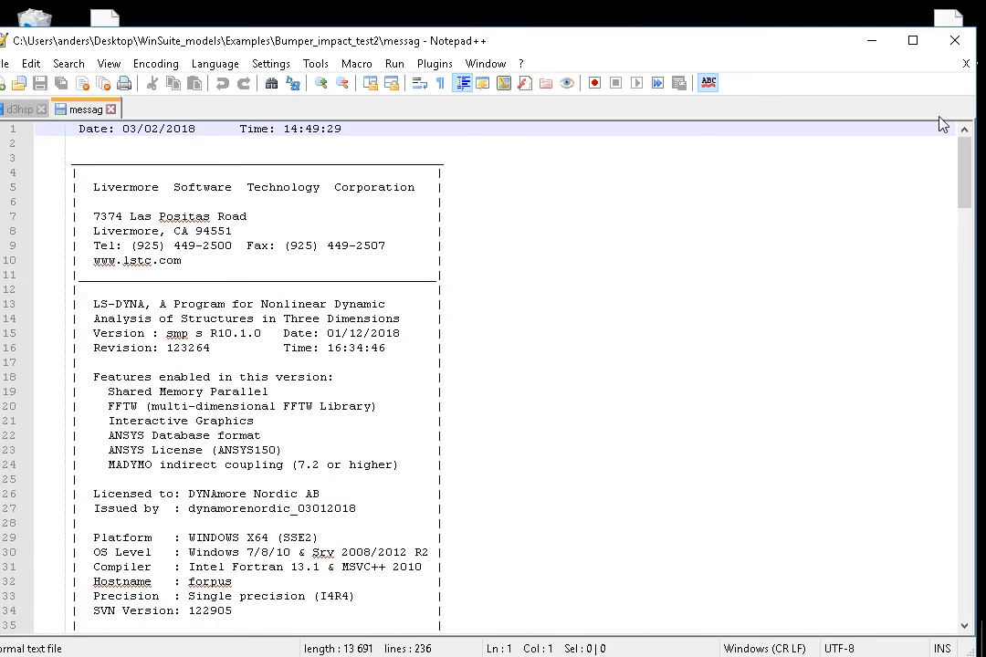
pyautogui.click(956, 45)
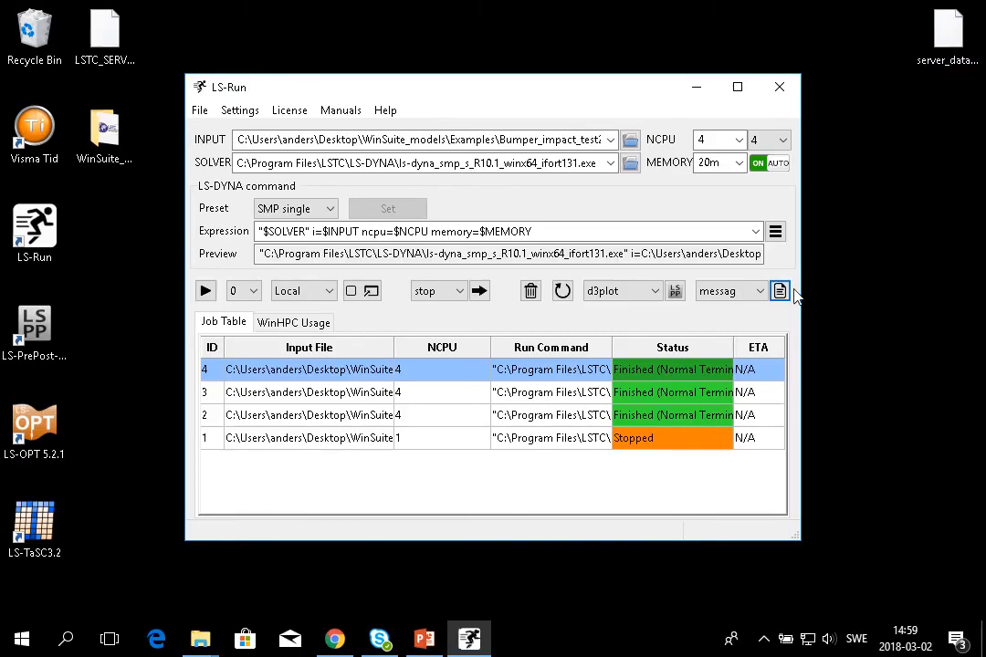
# Review the program paths, remote host and Windows HPC entries in the LS-Run settings, and close them.
pyautogui.click(247, 113)
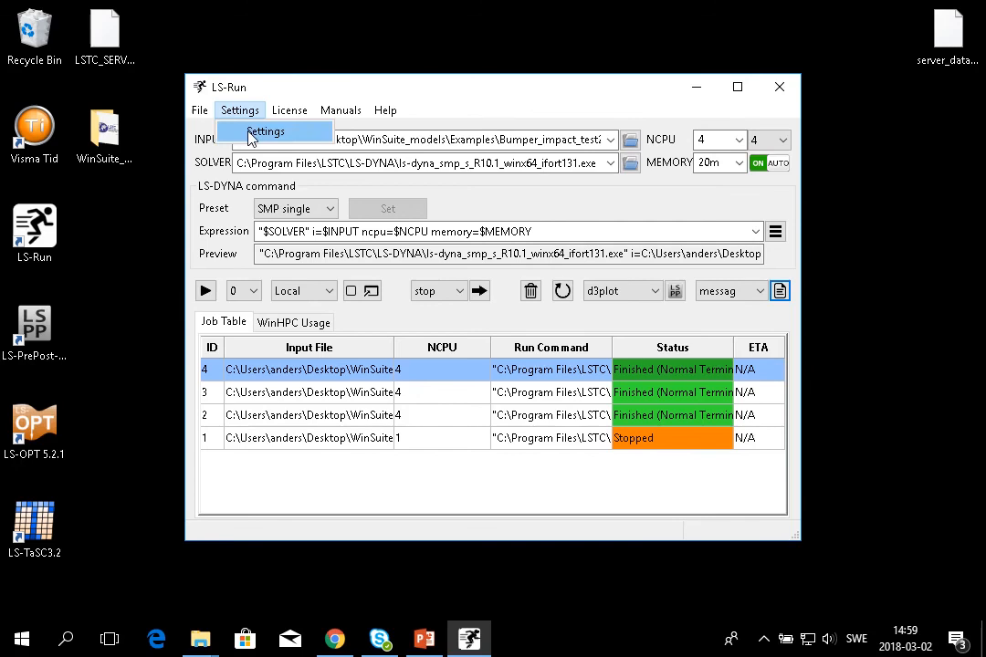
pyautogui.click(250, 131)
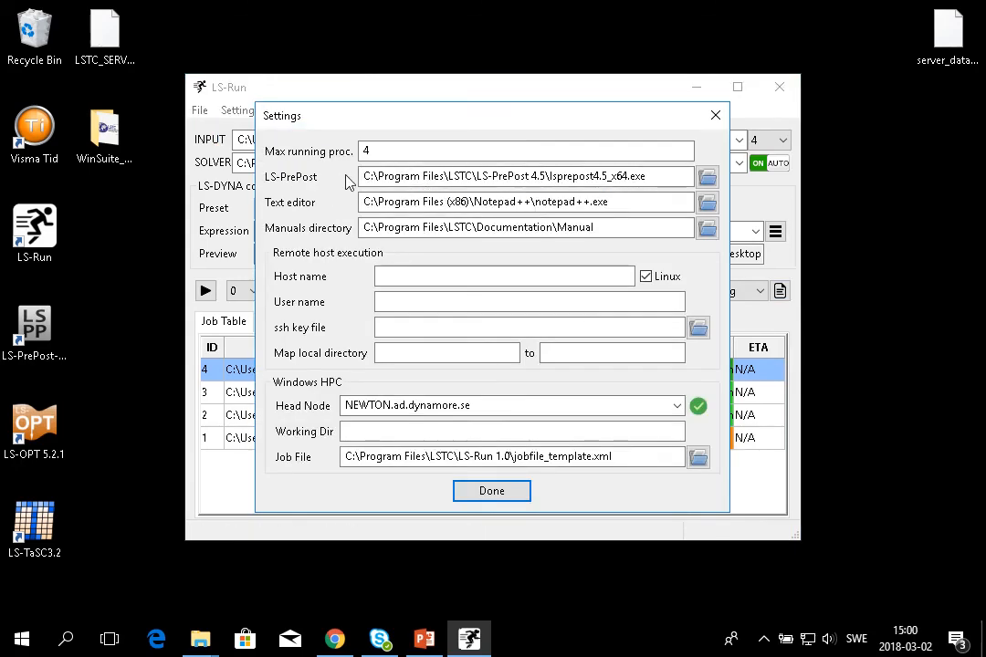
pyautogui.click(478, 496)
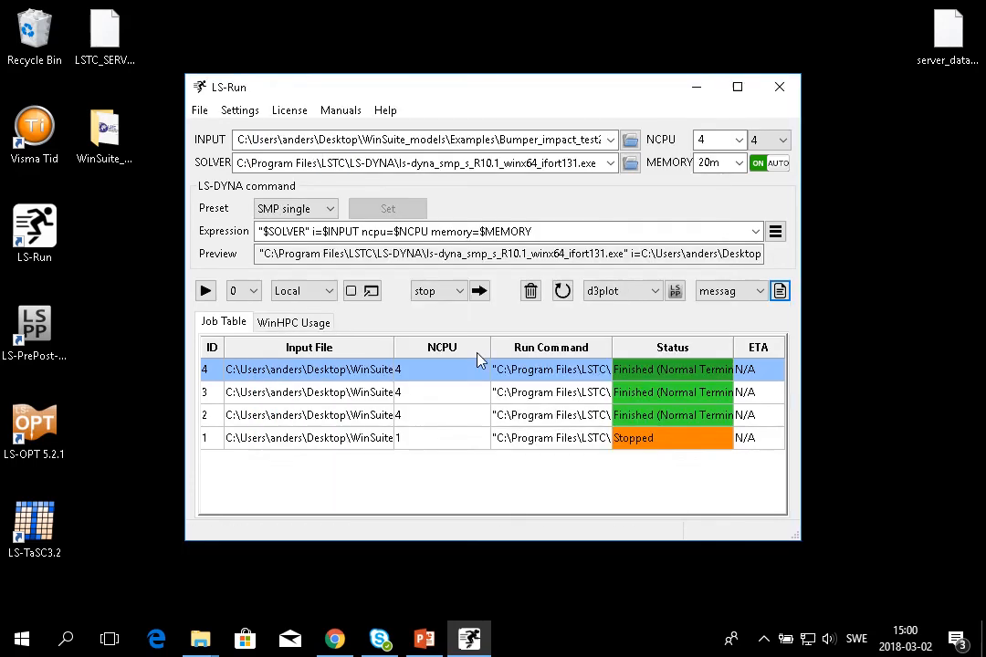
# Re-run job 3 from the job table, allowing its existing LS-DYNA result files to be deleted.
pyautogui.click(620, 394)
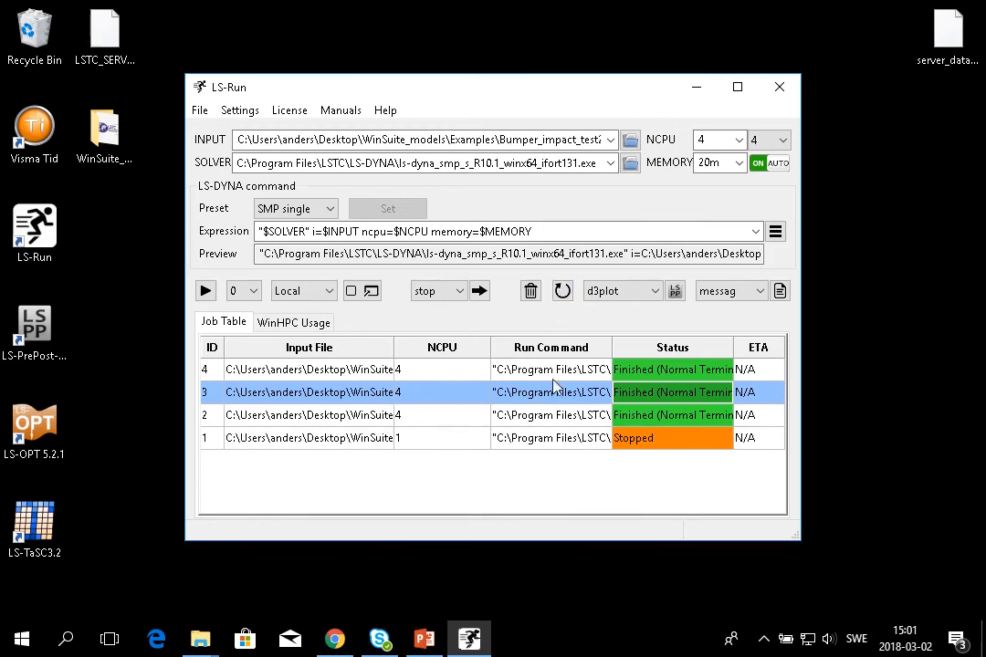
pyautogui.click(562, 293)
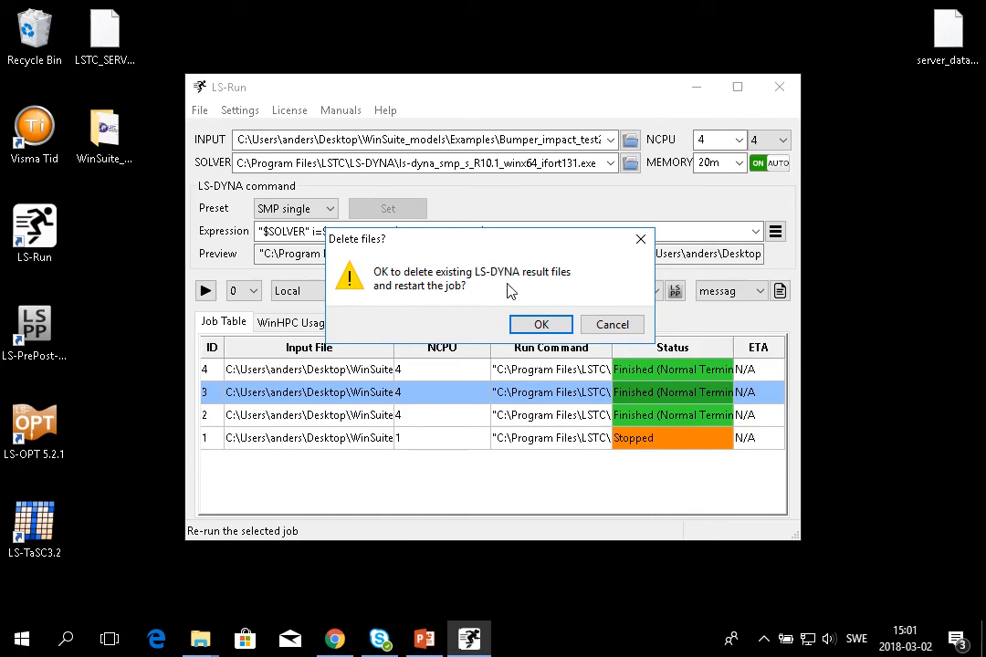
pyautogui.click(542, 327)
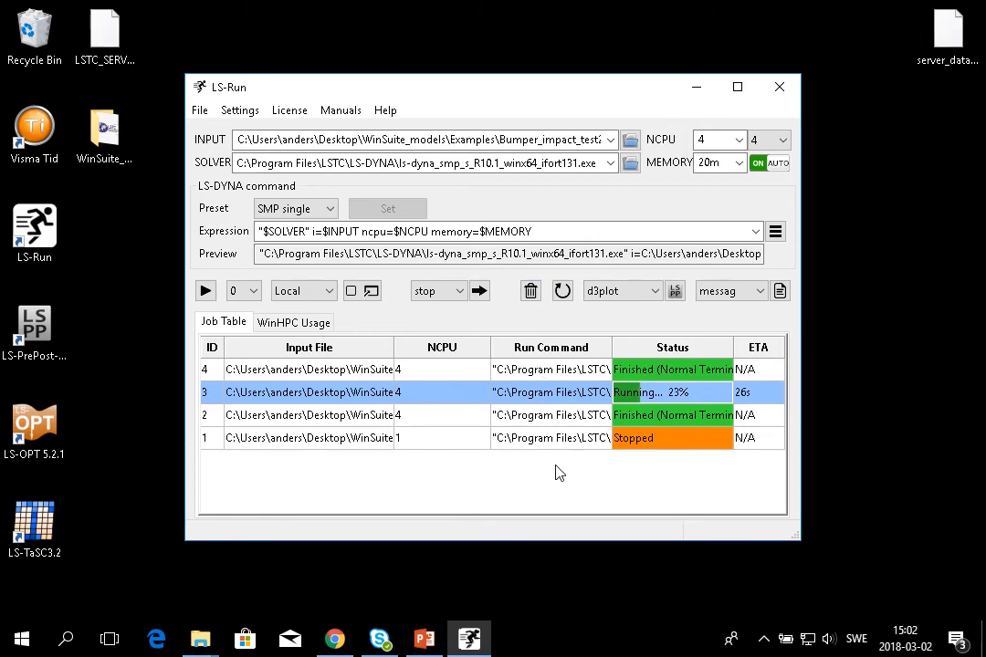
# Remove jobs 2 and 1 from the local queue.
pyautogui.click(557, 415)
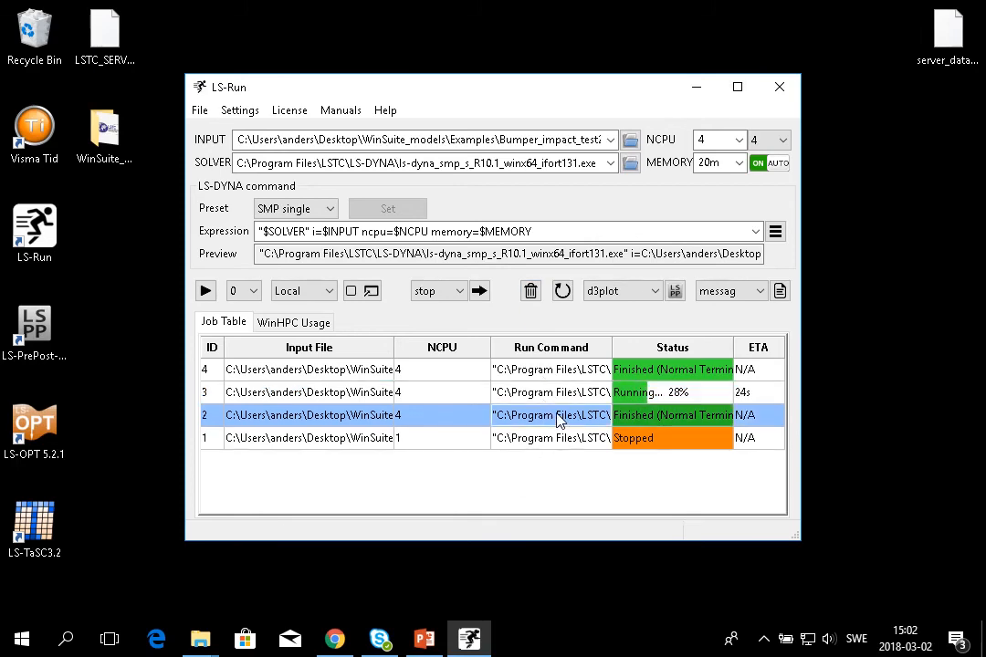
pyautogui.click(531, 291)
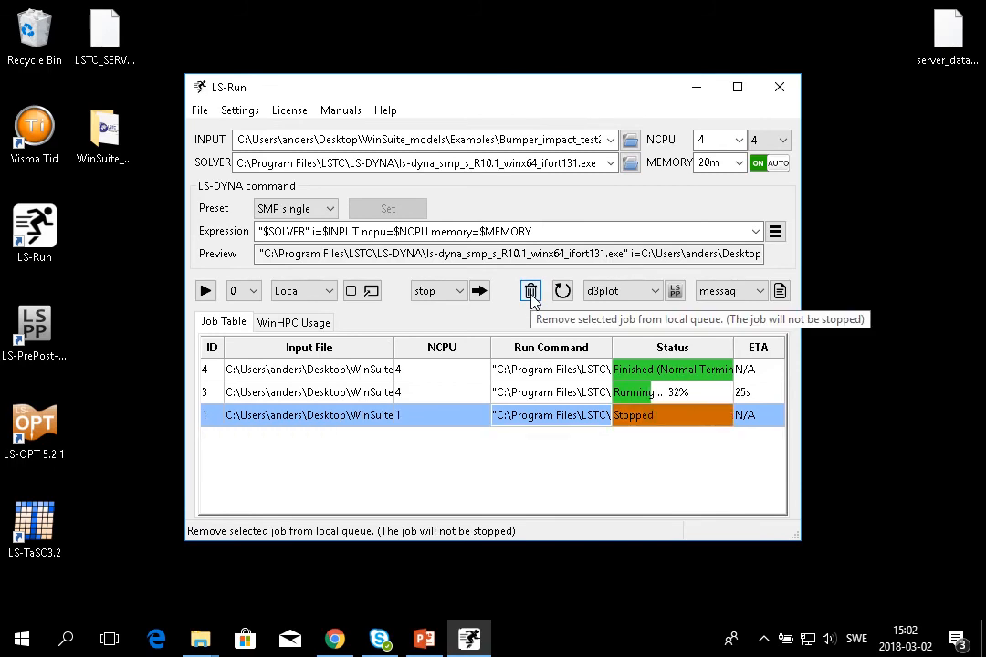
pyautogui.click(530, 291)
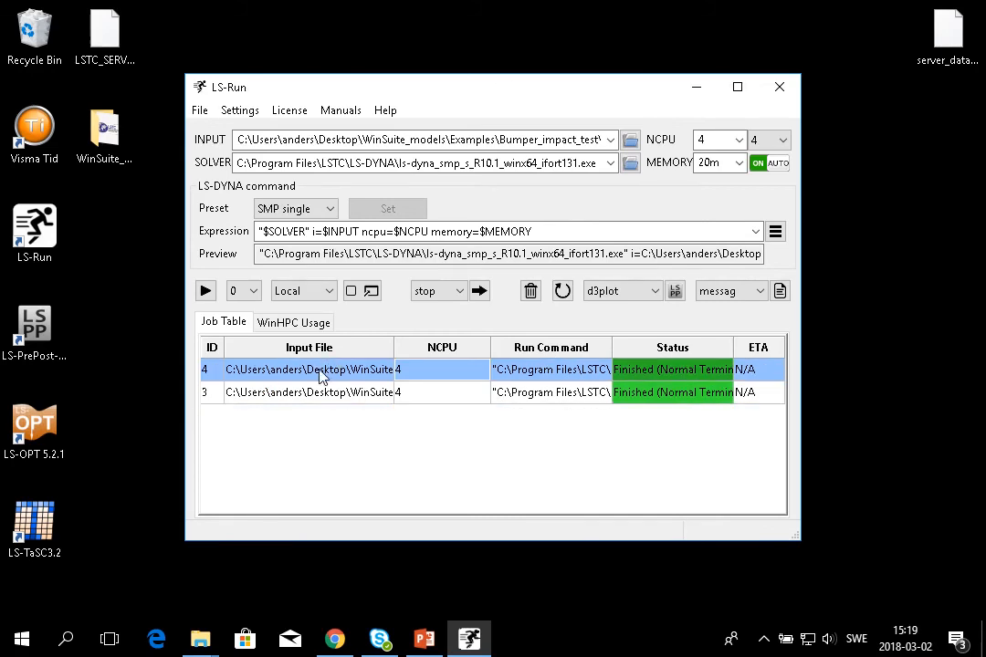
# Set the job execution target to Remote and start the Pageant SSH key agent.
pyautogui.click(322, 299)
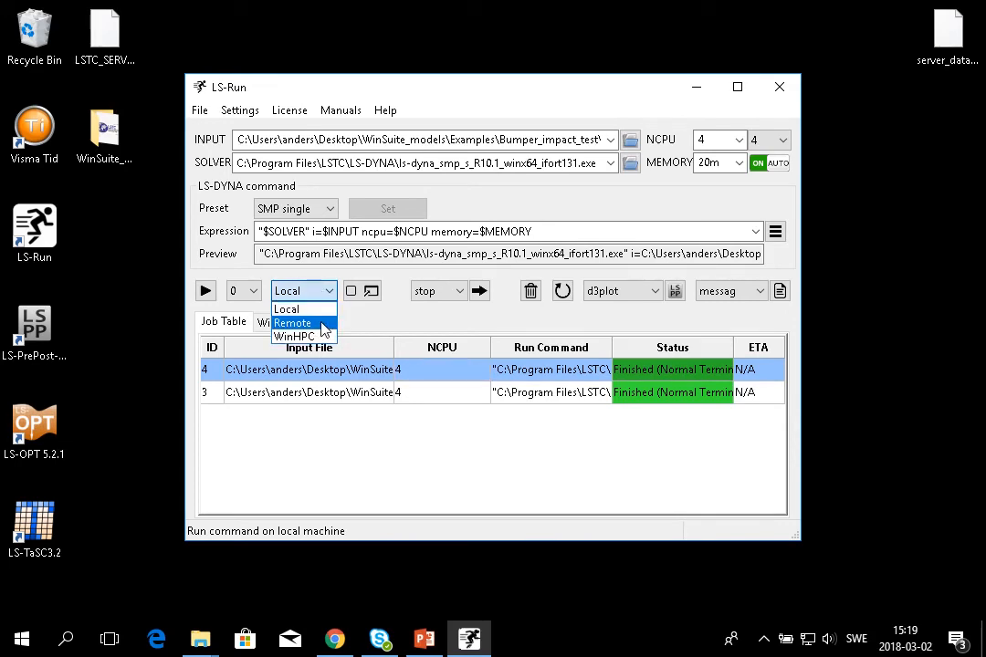
pyautogui.click(321, 325)
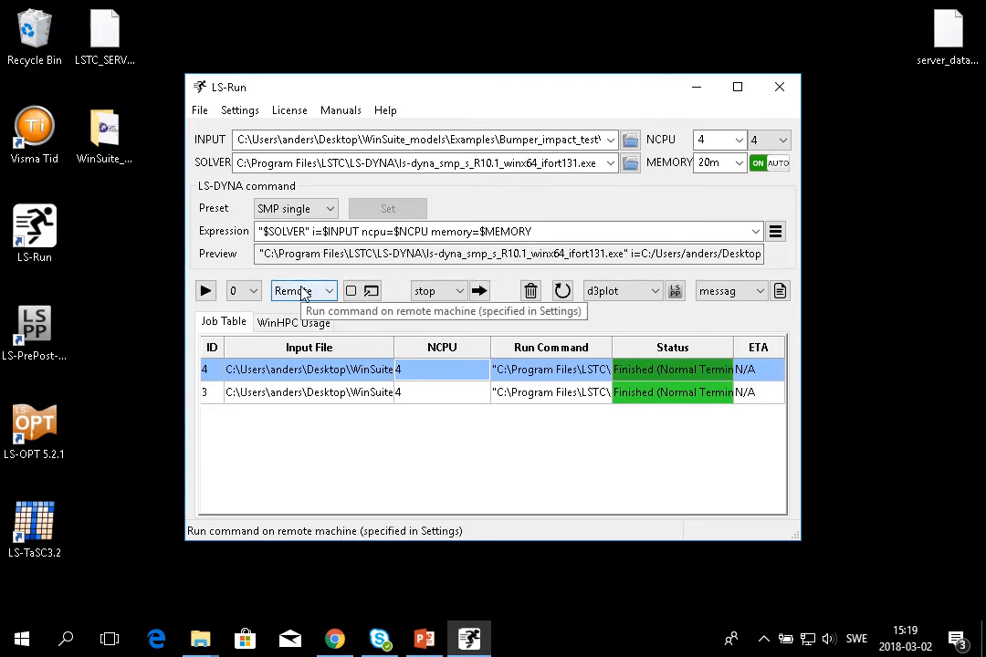
pyautogui.click(22, 643)
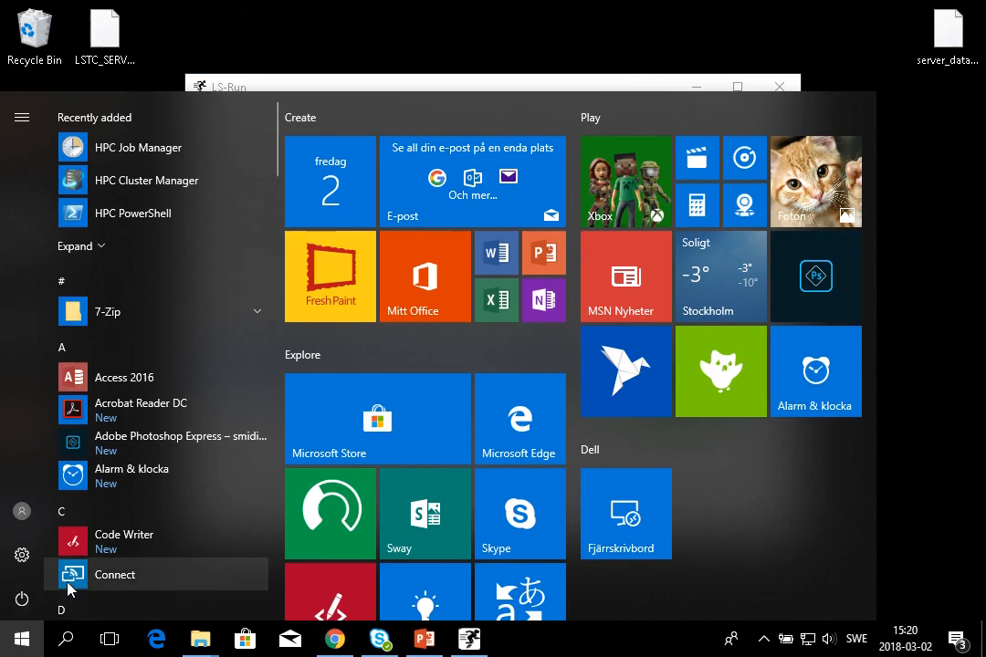
pyautogui.write('pag')
pyautogui.press('Return')
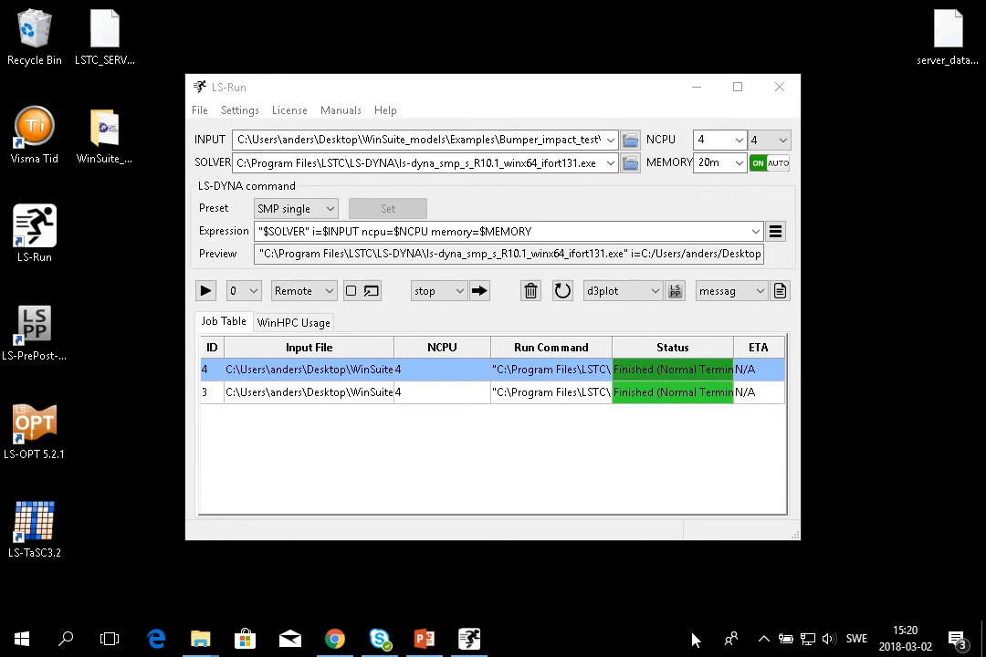
# Add the private key file myprivatekey2.ppk from C:\keys to Pageant, entering its passphrase, and close the key list.
pyautogui.click(25, 642)
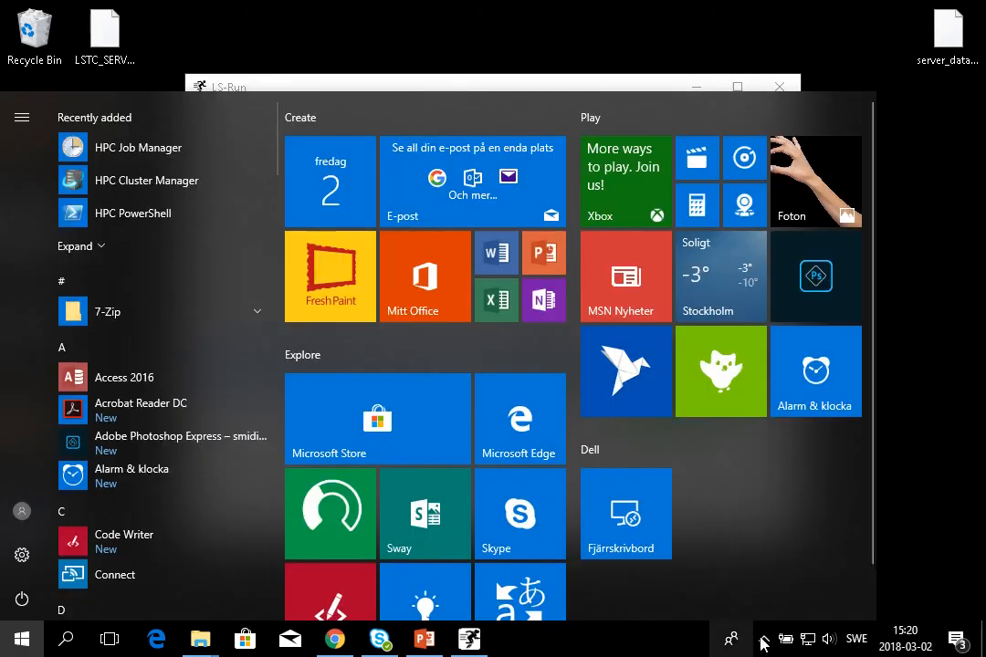
pyautogui.click(889, 594)
pyautogui.click(764, 640)
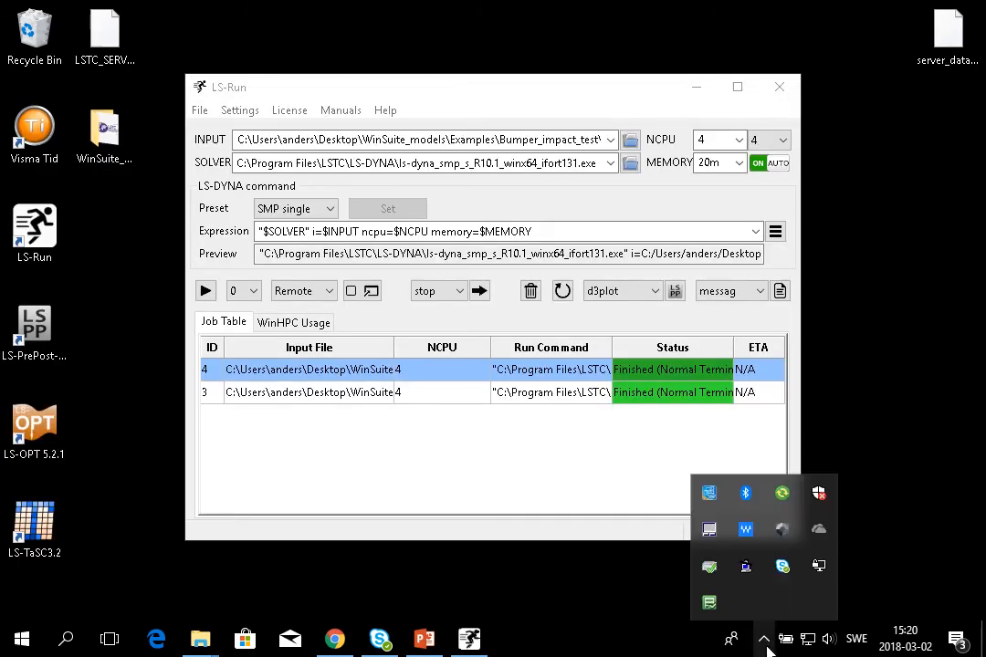
pyautogui.rightClick(745, 567)
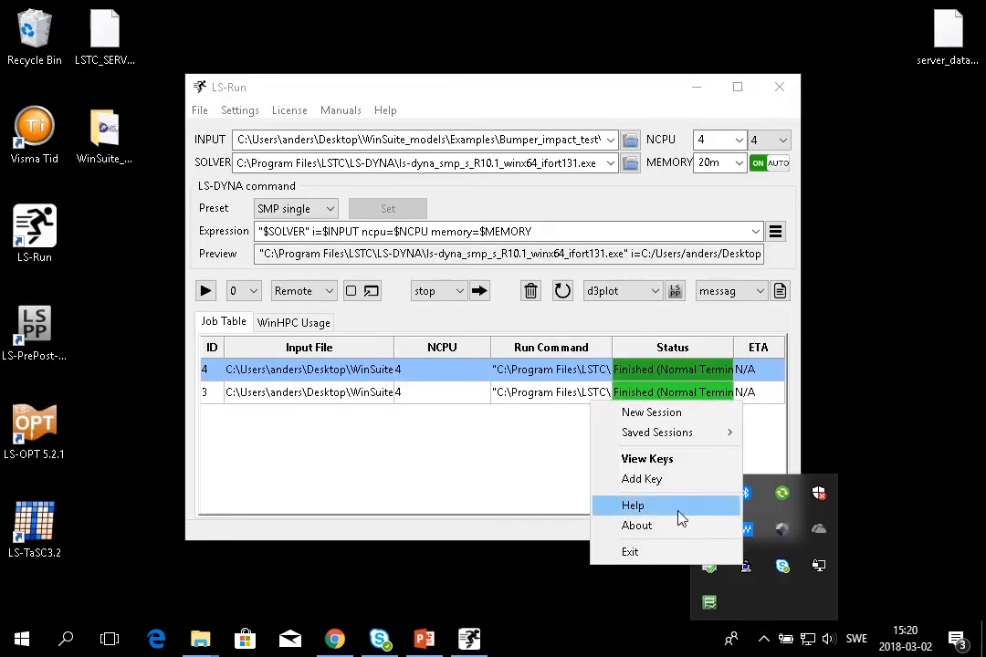
pyautogui.click(656, 460)
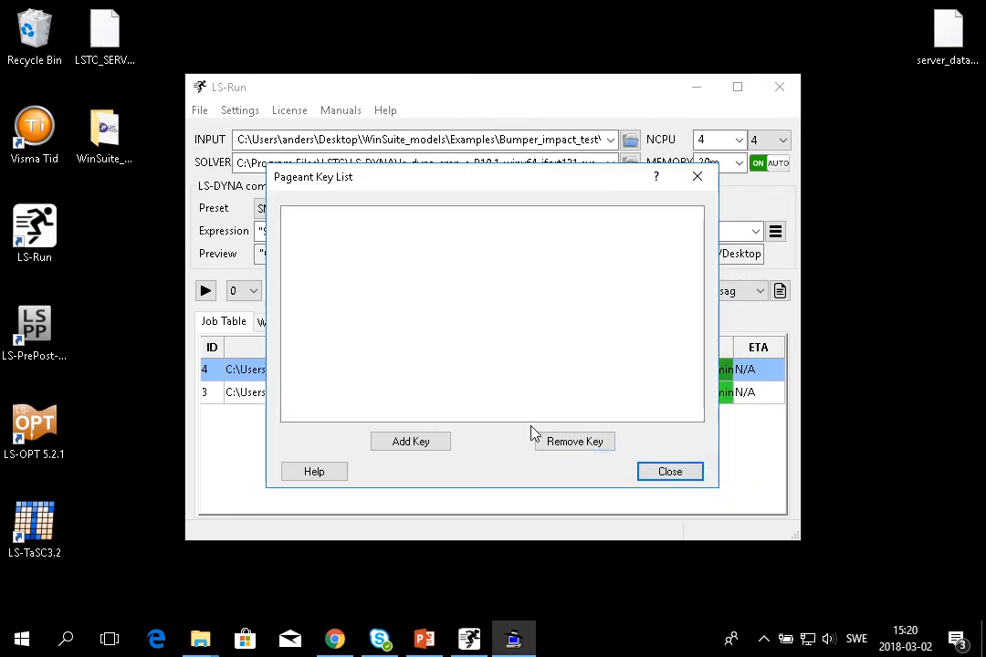
pyautogui.click(411, 443)
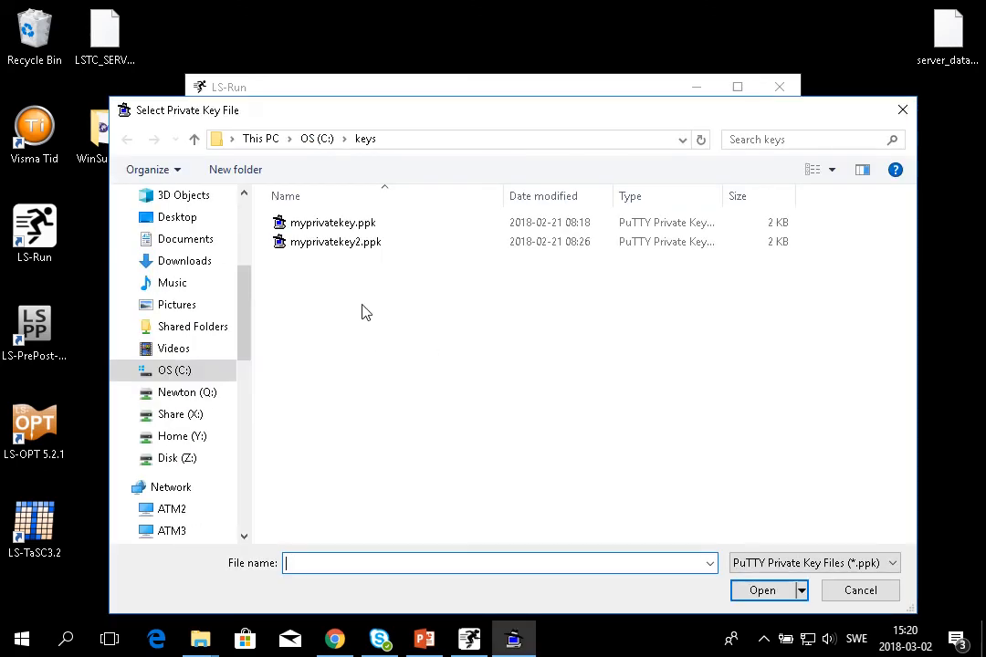
pyautogui.click(363, 243)
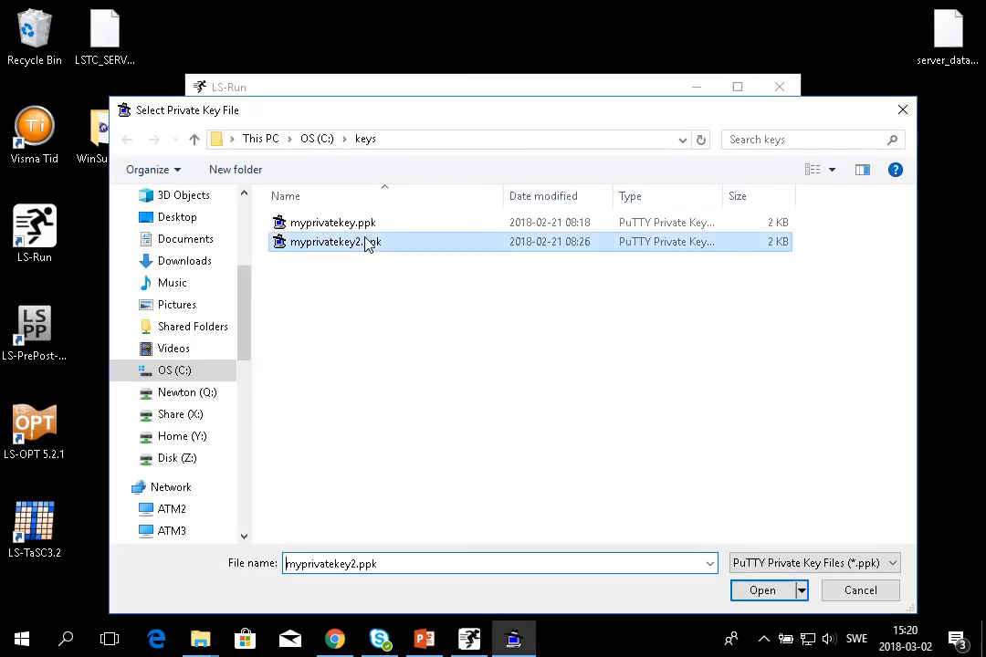
pyautogui.click(765, 594)
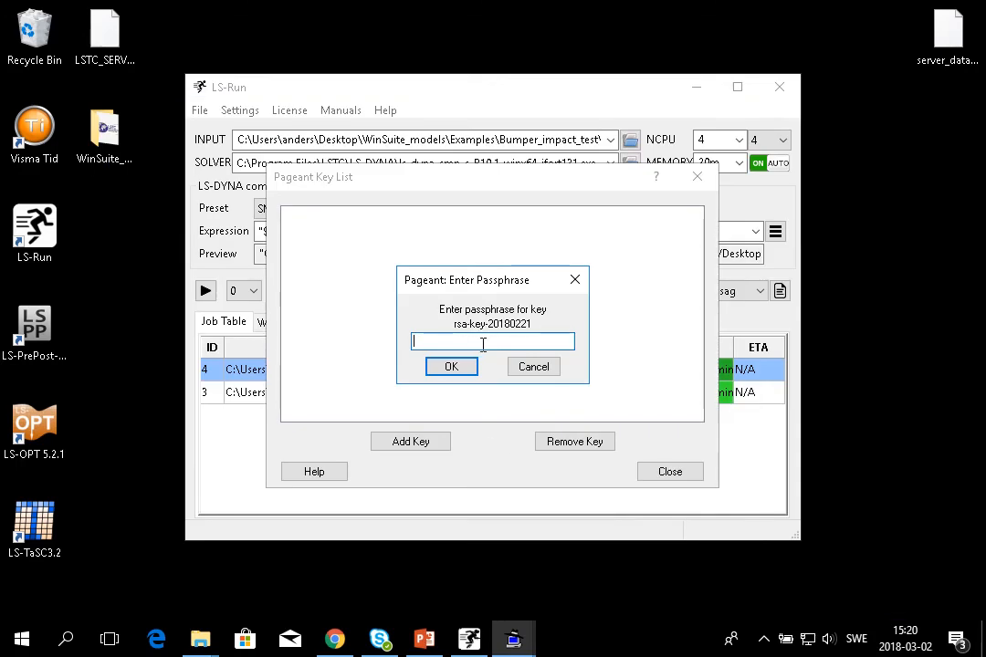
pyautogui.write('********')
pyautogui.press('Return')
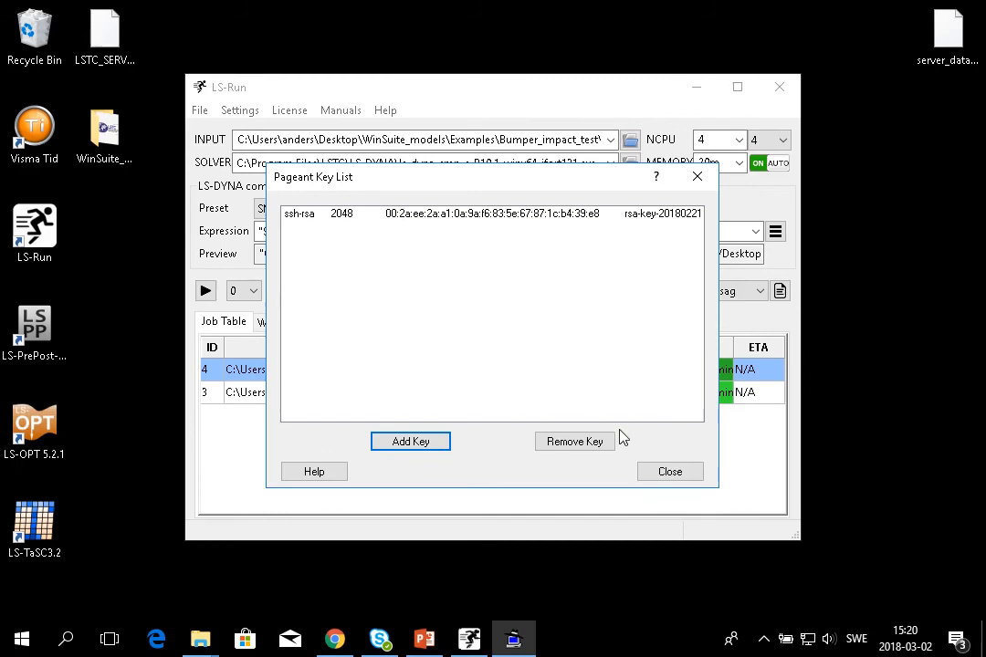
pyautogui.click(661, 473)
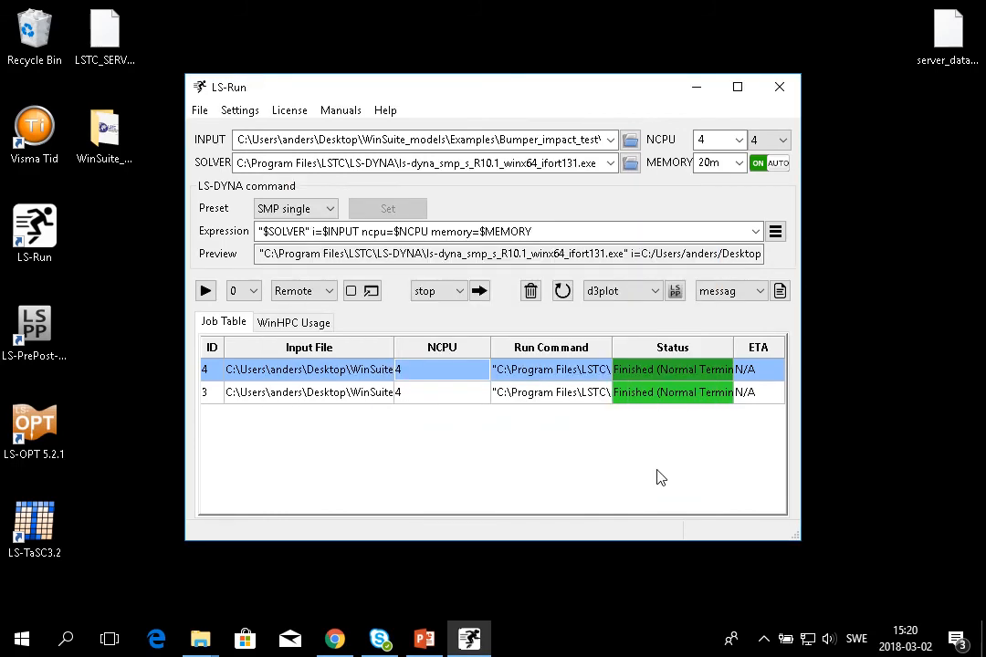
# In the LS-Run settings, set the remote execution host name to hazel and enter the remote account's user name.
pyautogui.click(241, 113)
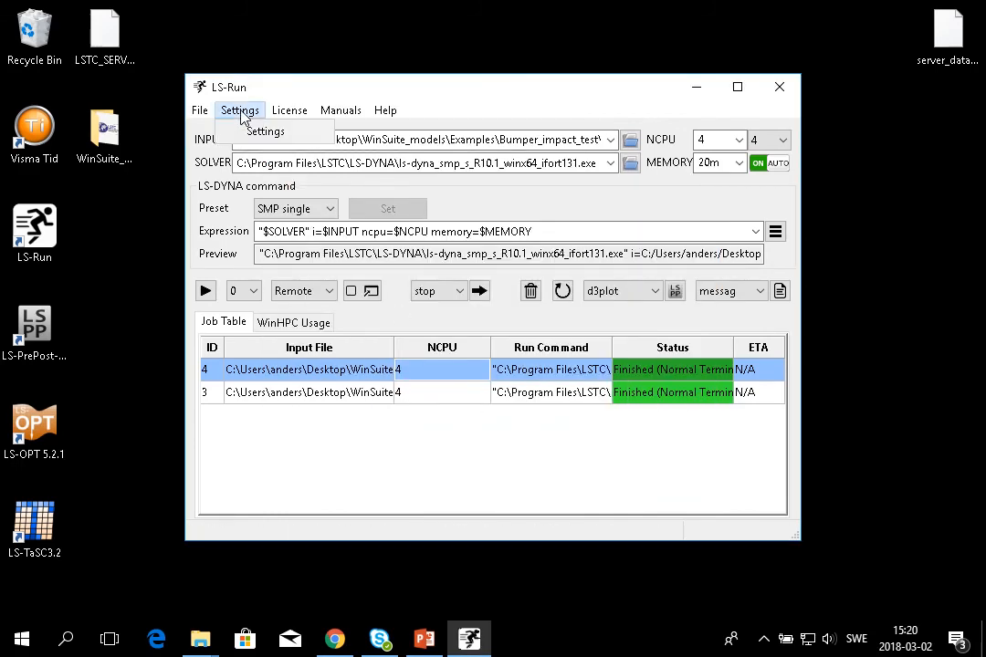
pyautogui.click(260, 133)
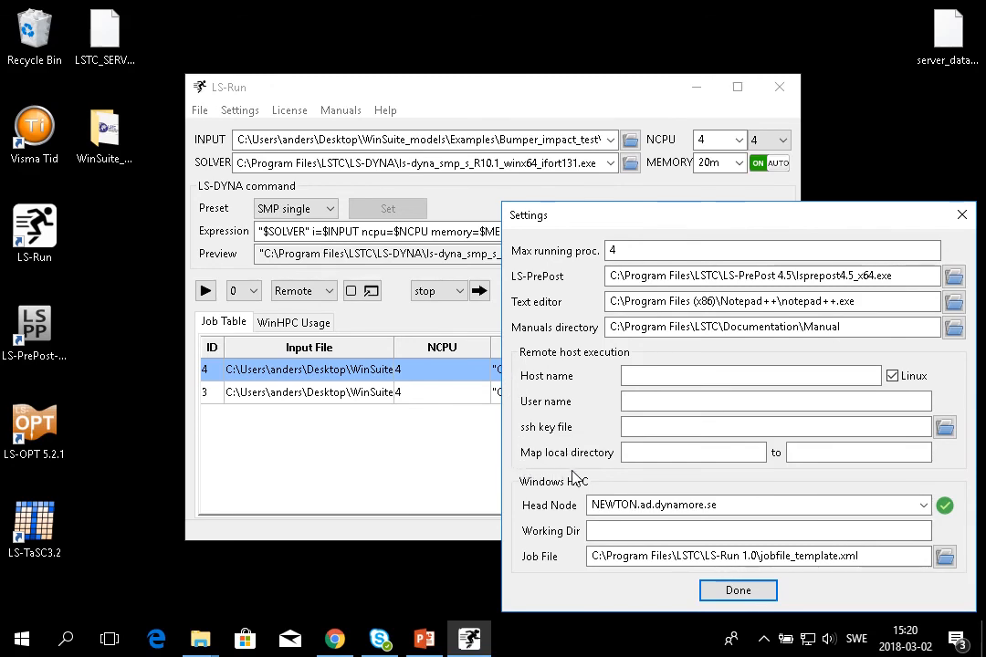
pyautogui.click(648, 373)
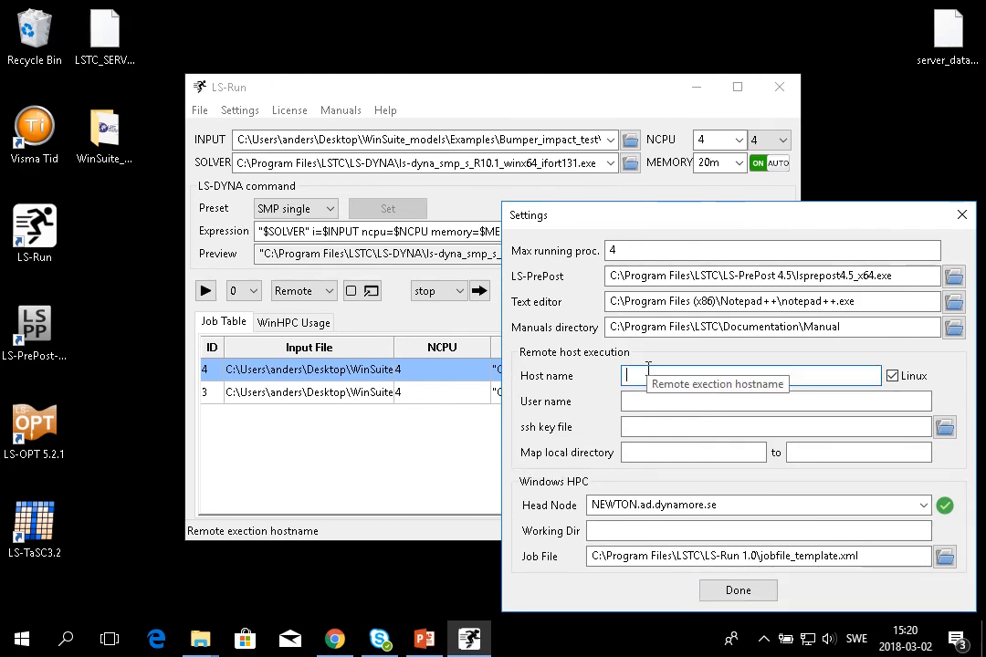
pyautogui.write('hazel')
pyautogui.click(709, 401)
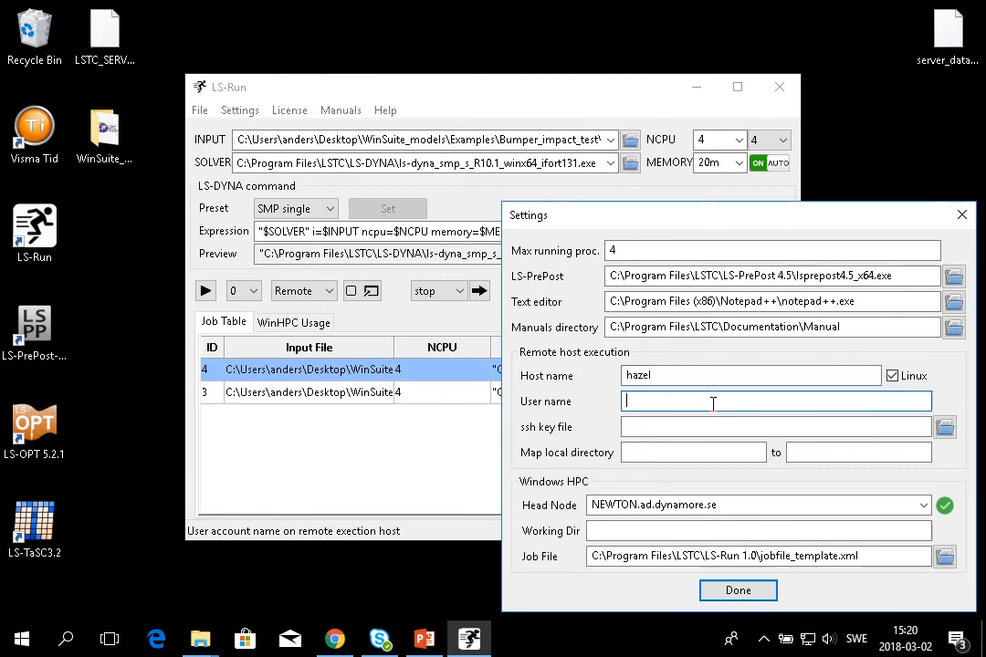
pyautogui.write('anders')
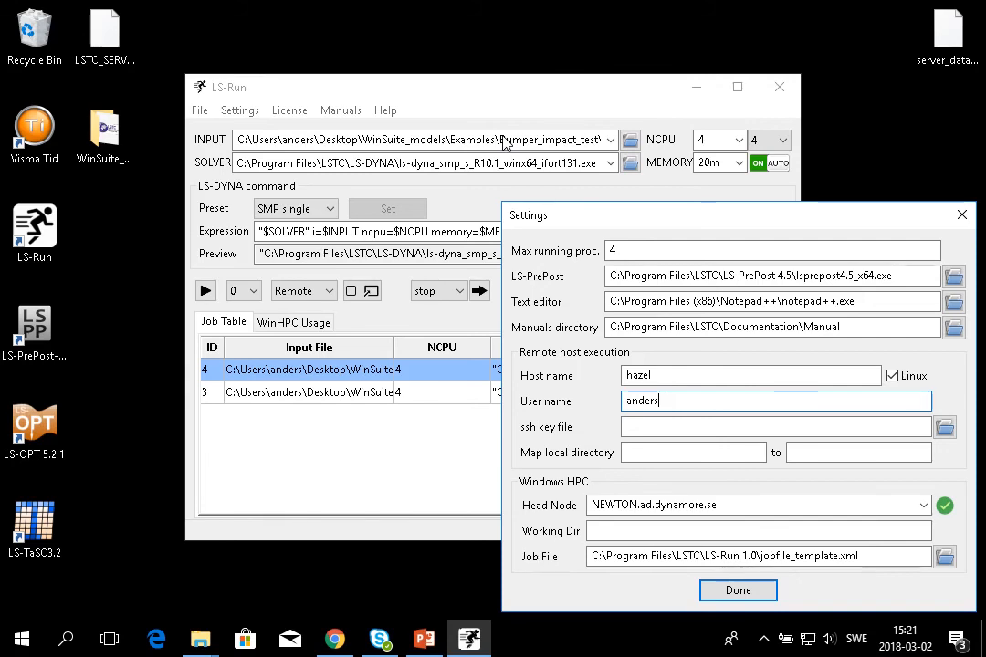
pyautogui.click(712, 589)
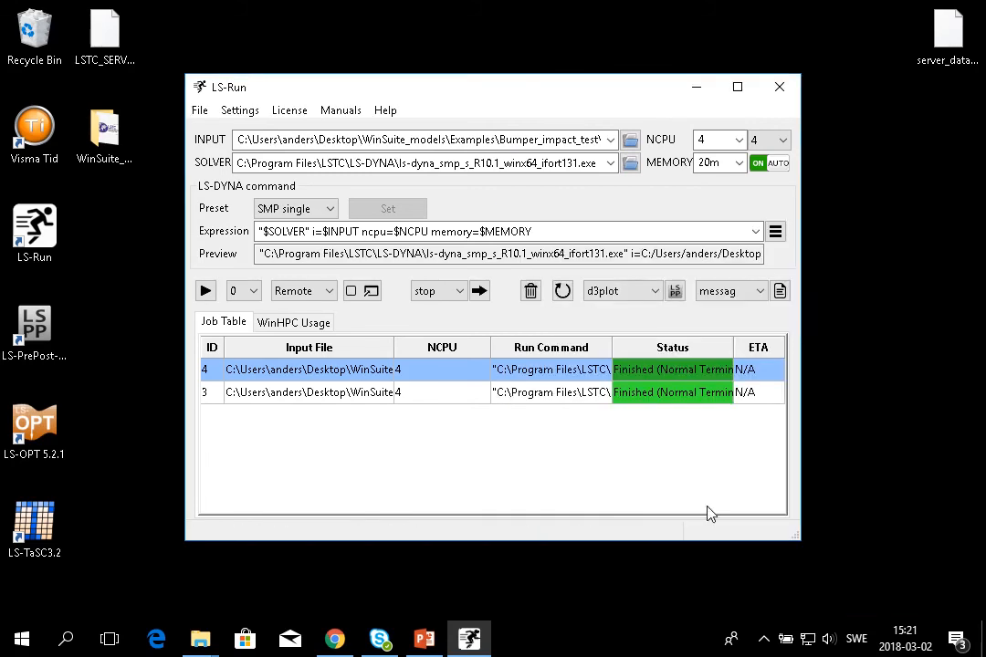
# Load bumper.k as the input file from the lsrun folder in the personal work directory under Z:\proj\work.
pyautogui.click(629, 143)
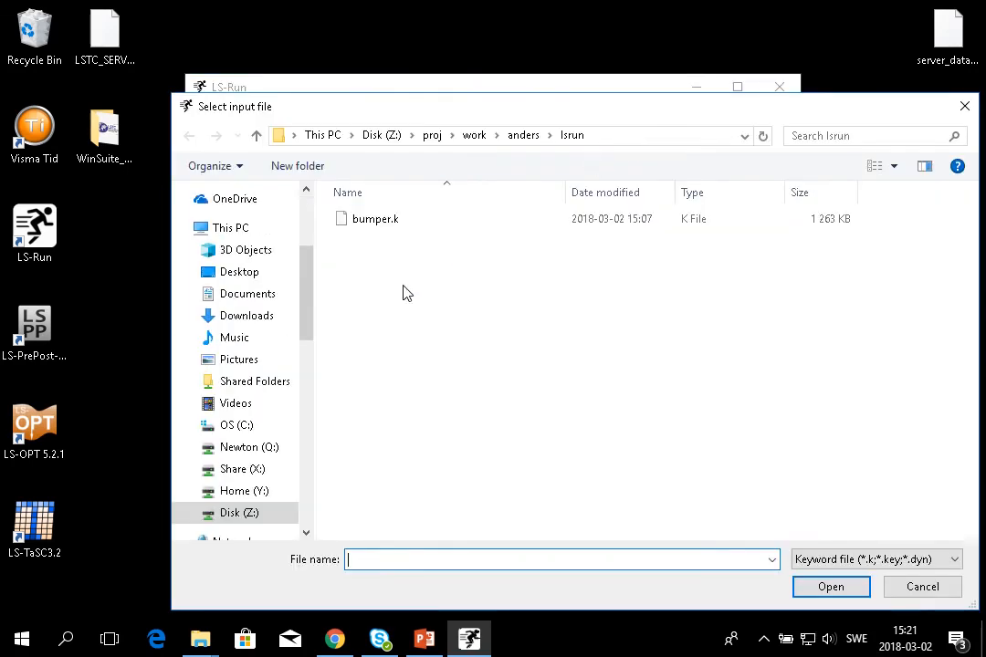
pyautogui.click(245, 513)
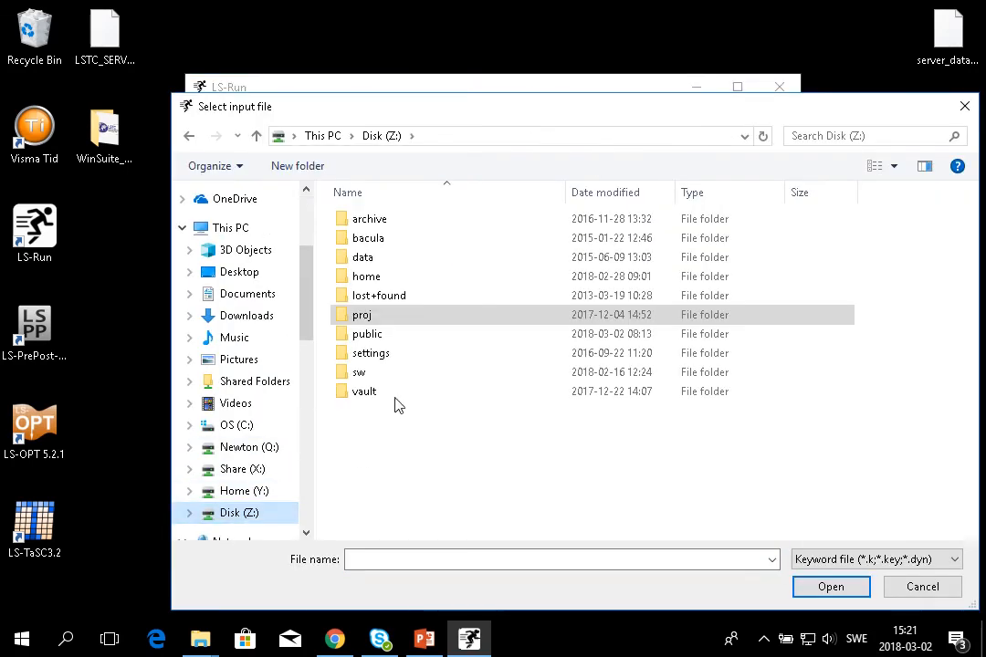
pyautogui.doubleClick(378, 317)
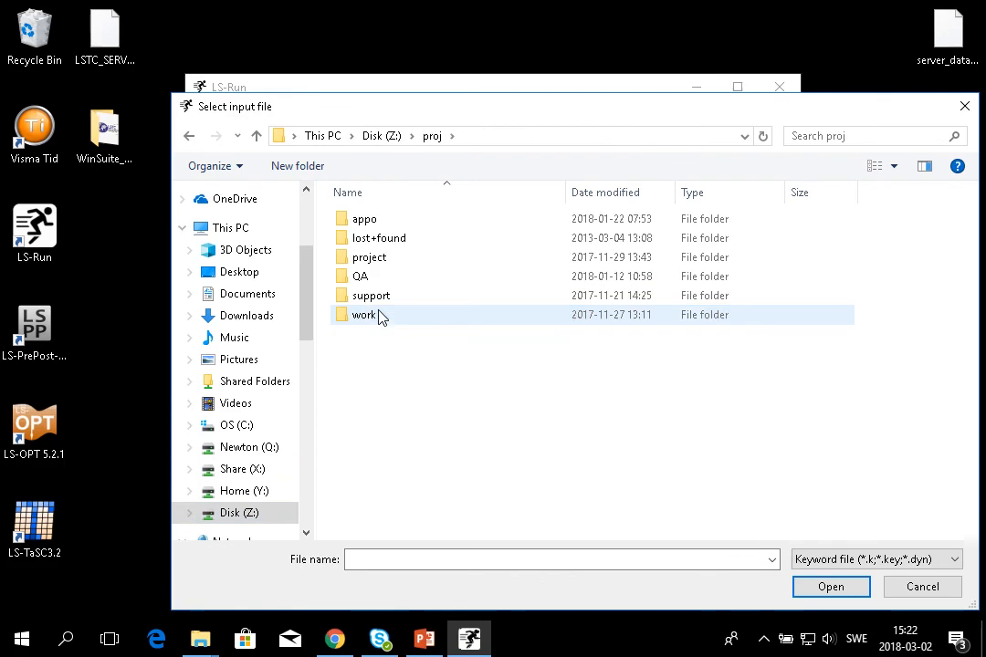
pyautogui.doubleClick(382, 316)
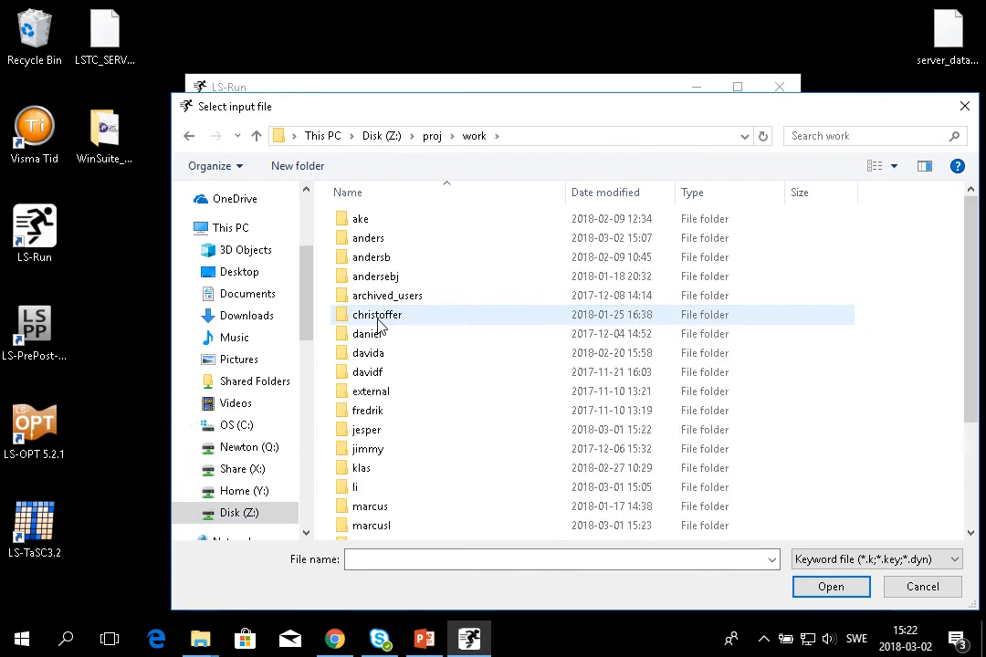
pyautogui.doubleClick(377, 241)
pyautogui.click(395, 226)
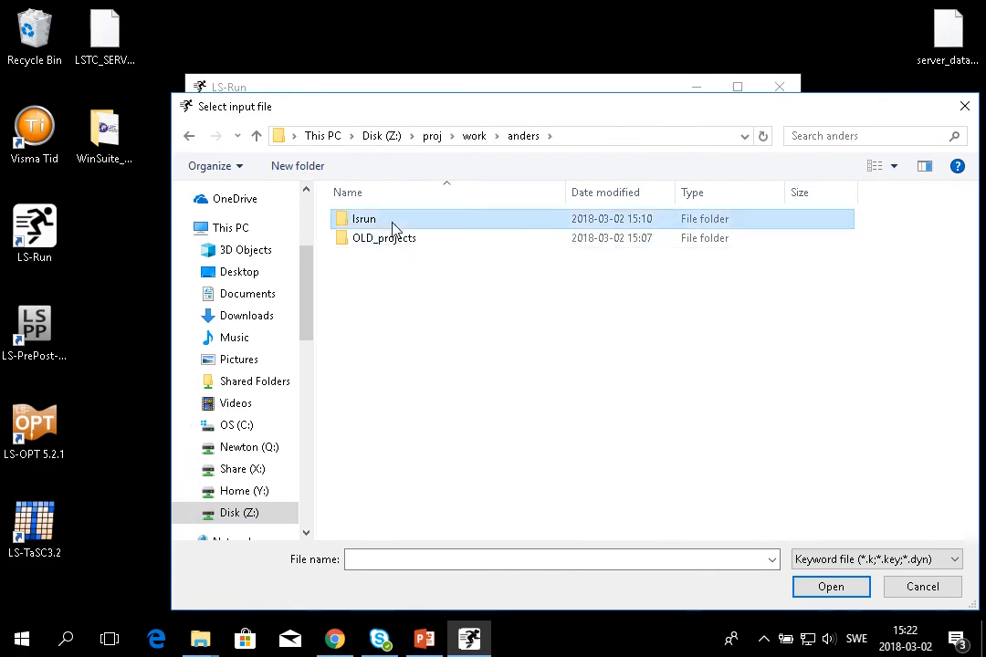
pyautogui.doubleClick(394, 227)
pyautogui.click(392, 227)
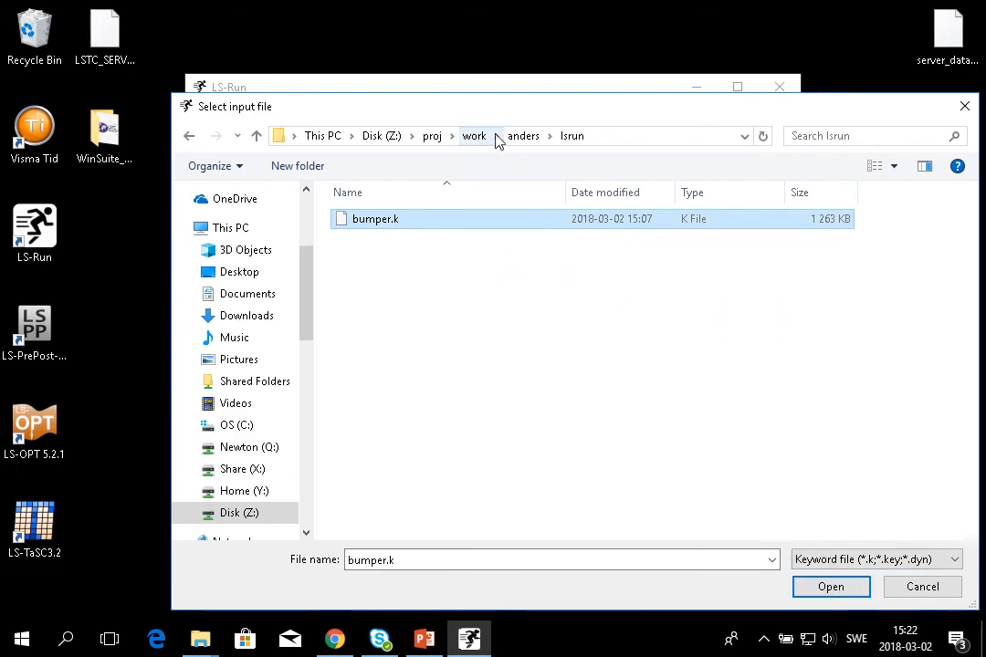
pyautogui.click(830, 590)
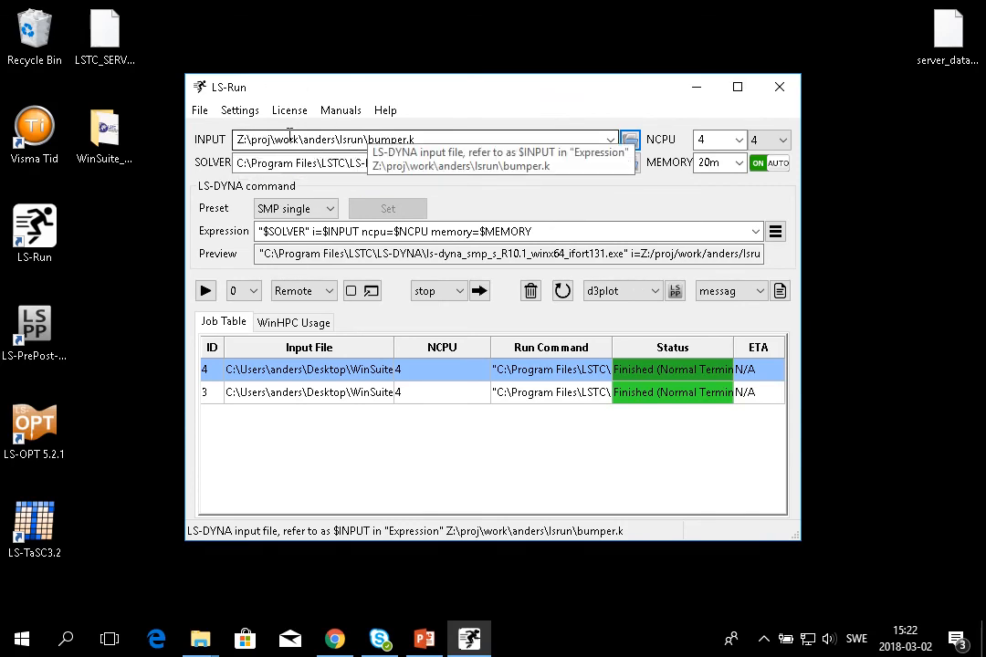
# In the remote host execution settings, map the local directory Z: to /disk and accept the settings.
pyautogui.click(243, 113)
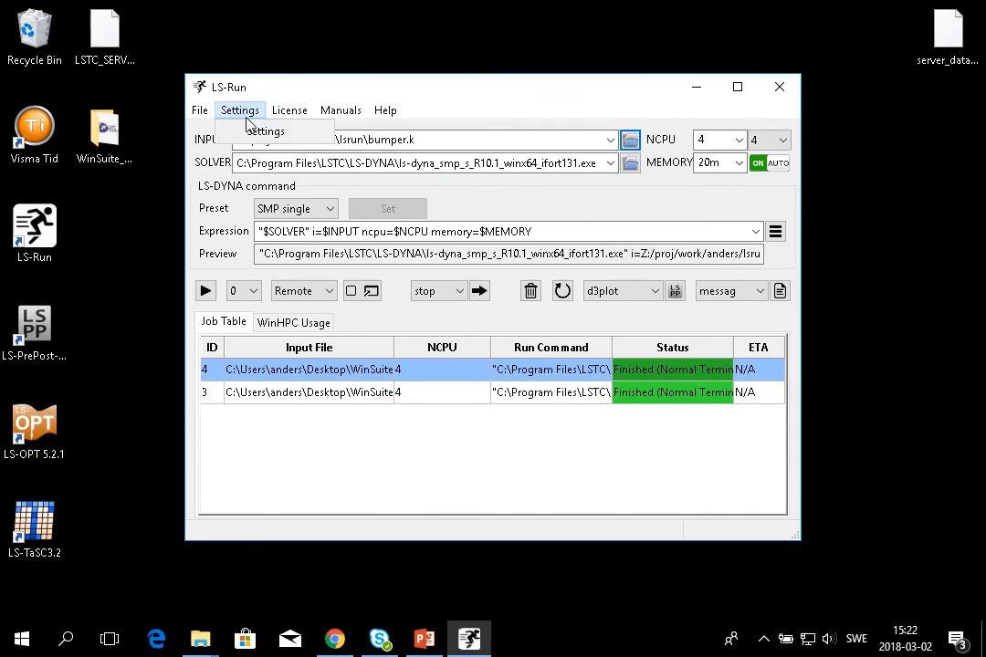
pyautogui.click(252, 131)
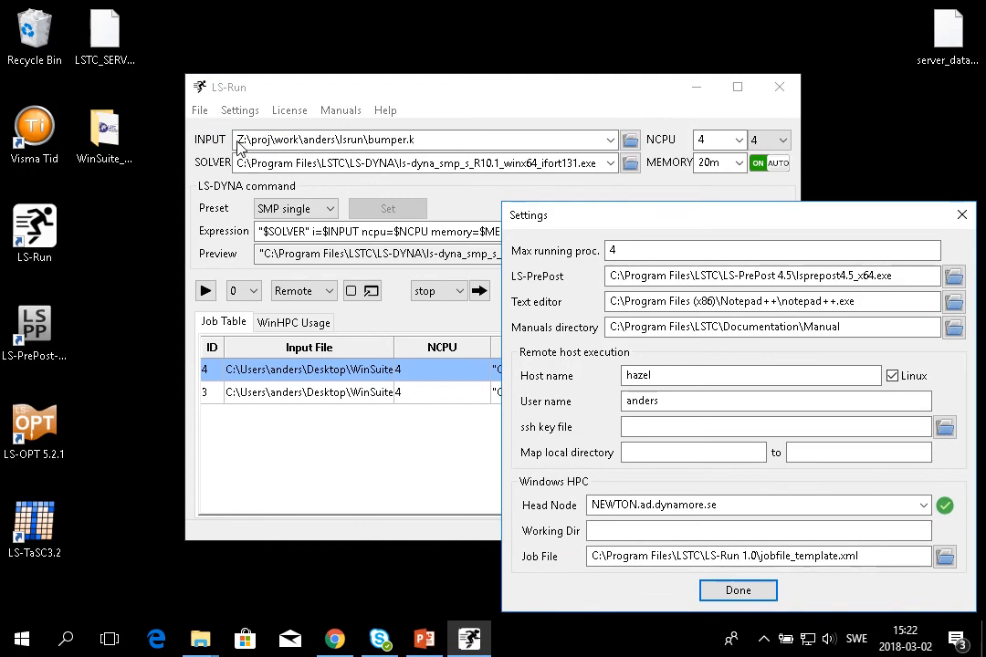
pyautogui.click(639, 453)
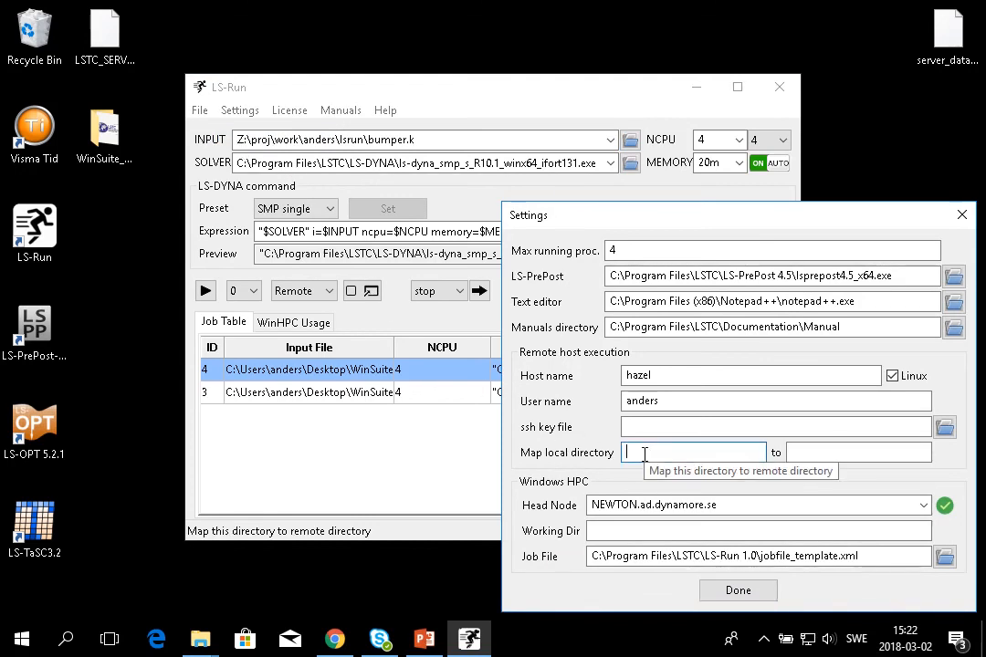
pyautogui.write('Z:')
pyautogui.click(796, 454)
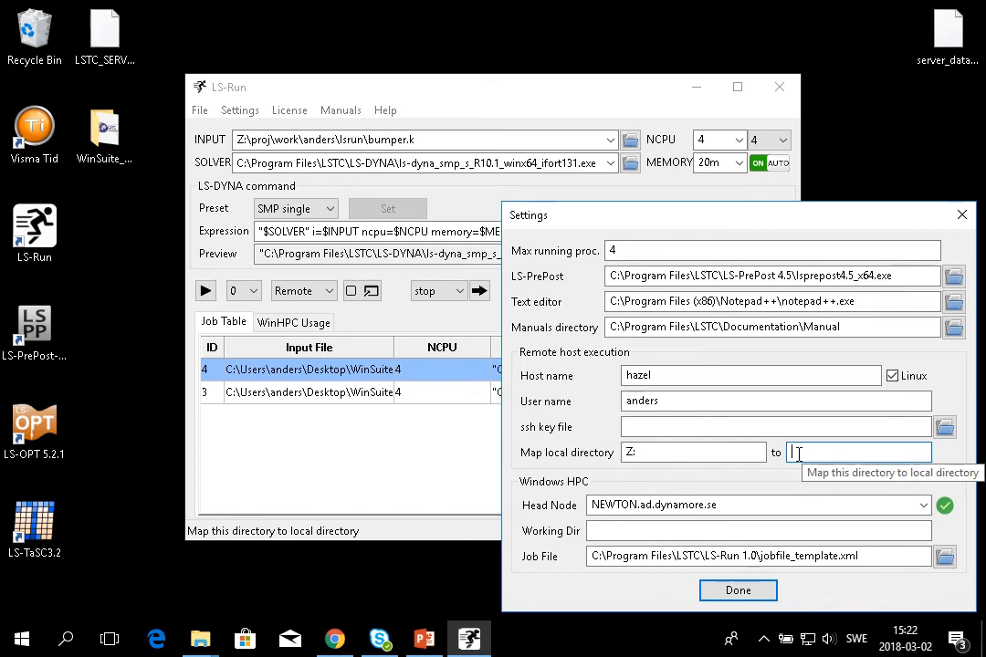
pyautogui.write('/disk')
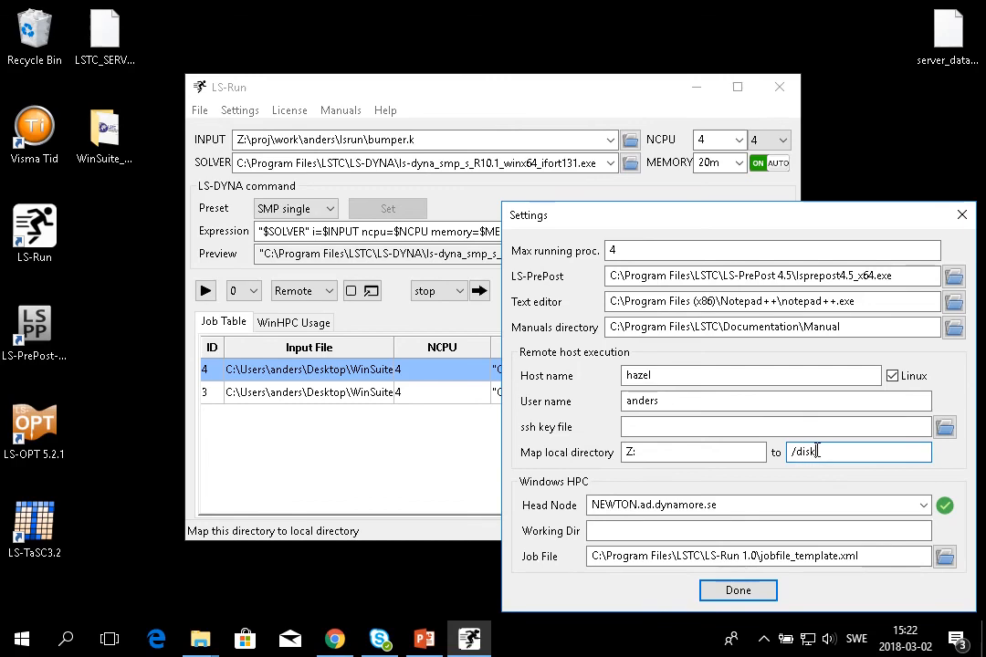
pyautogui.click(740, 590)
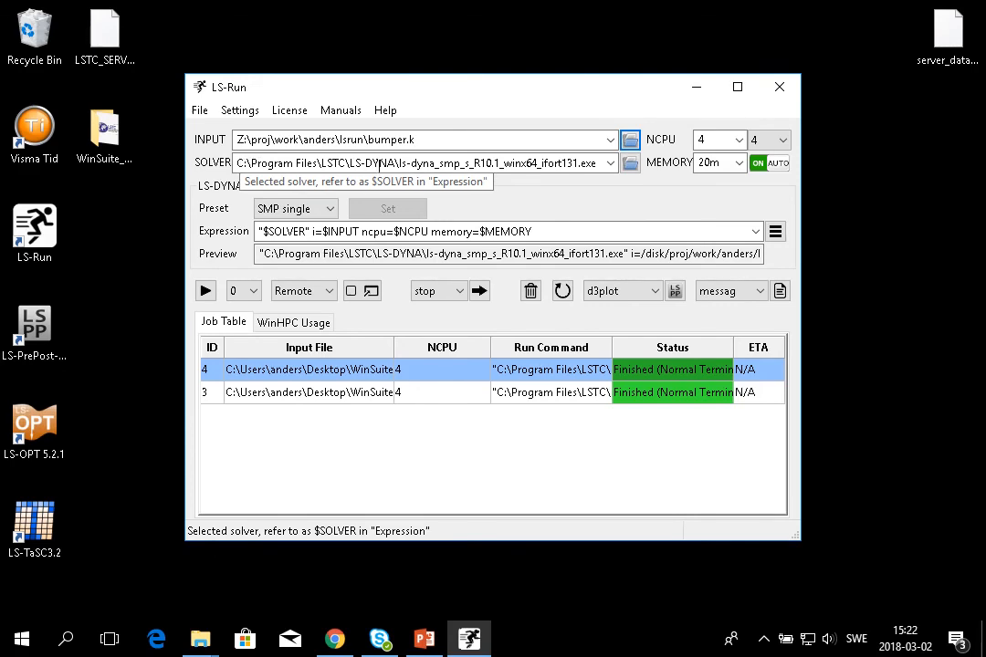
# Replace the solver path with the command ls-dyna and start the bumper job on the remote host.
pyautogui.tripleClick(261, 159)
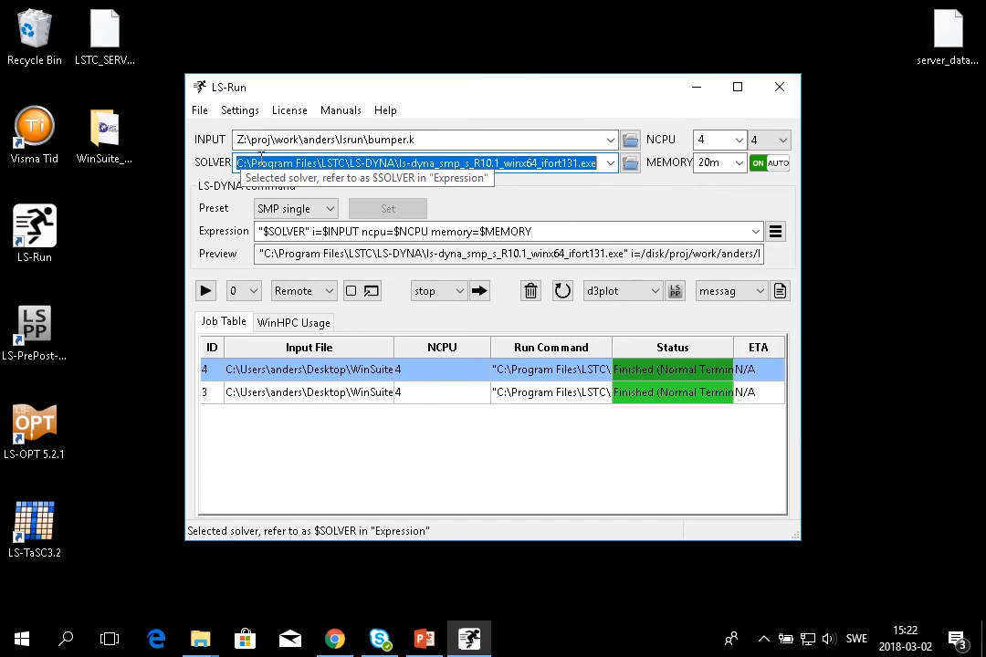
pyautogui.press('BackSpace')
pyautogui.write('ls-dyna')
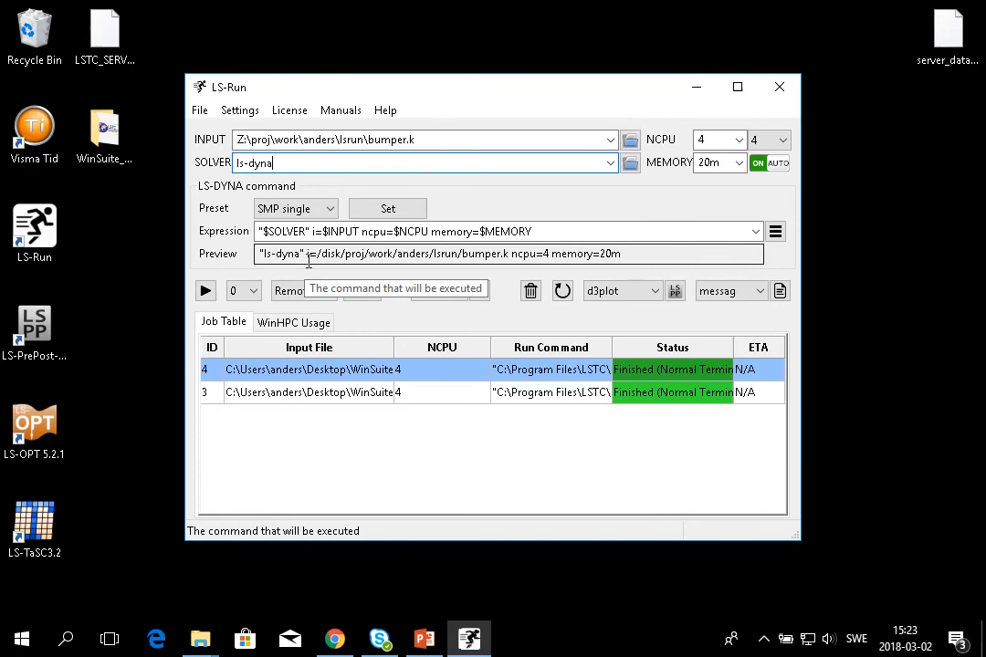
pyautogui.click(206, 291)
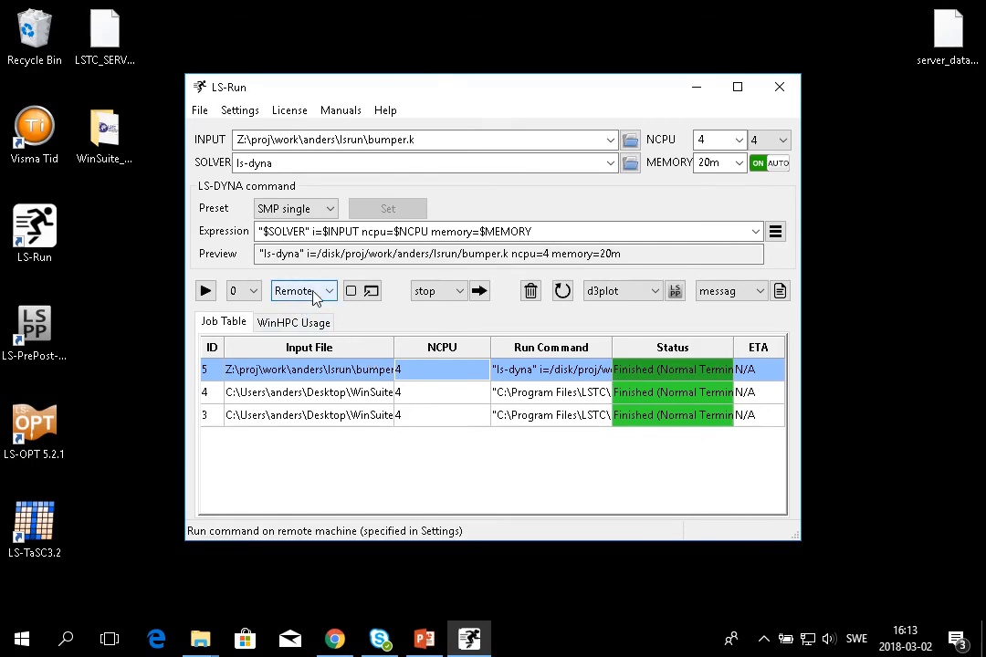
# Set the job execution target to WinHPC and open the LS-Run help at the section about submitting jobs to Windows HPC.
pyautogui.click(315, 292)
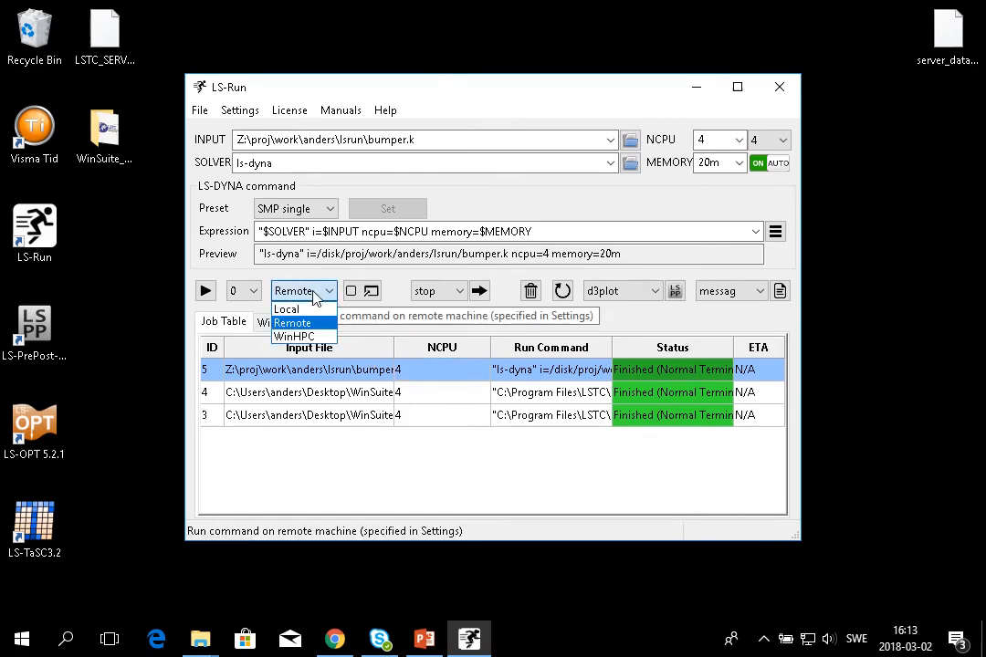
pyautogui.click(327, 338)
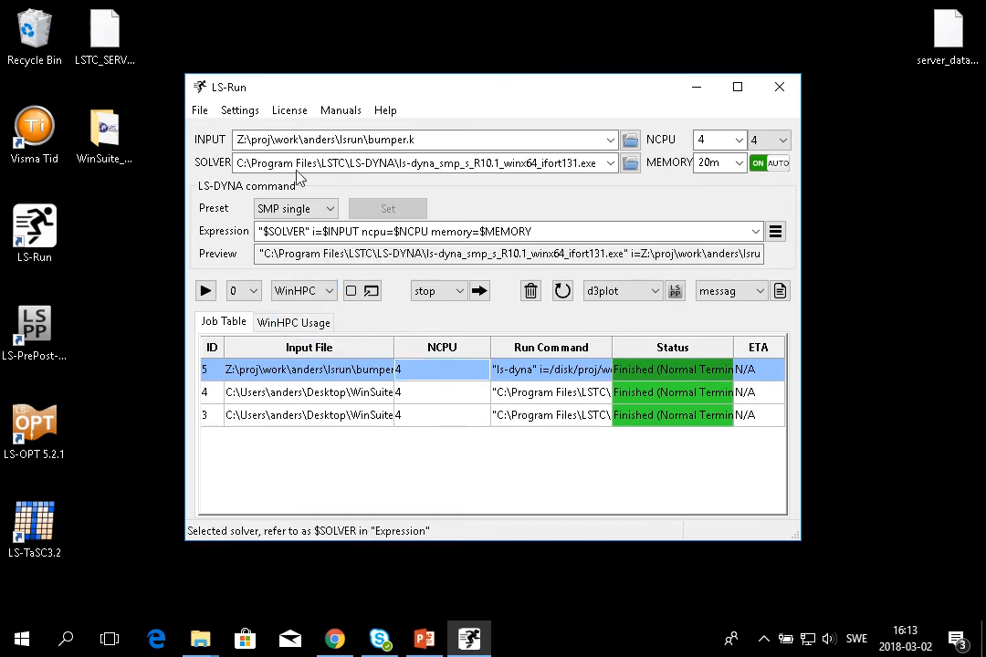
pyautogui.click(384, 111)
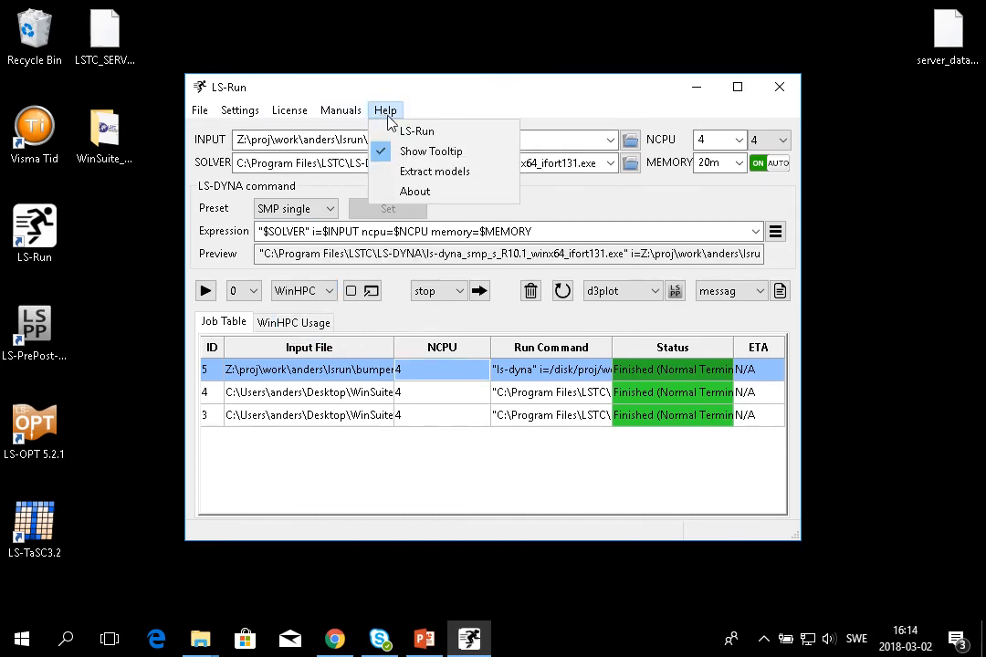
pyautogui.click(457, 134)
pyautogui.scroll(-5, 594, 279)
pyautogui.scroll(-15, 595, 279)
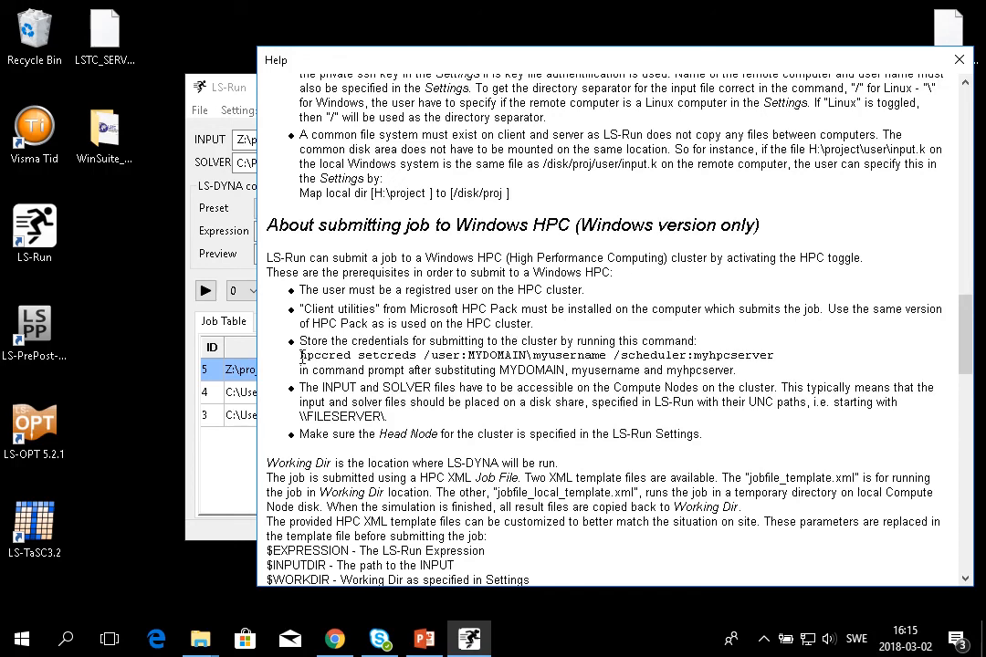
# Examine the hpccred setcreds command in the help, including its domain, user name and scheduler server arguments.
pyautogui.moveTo(302, 356); pyautogui.dragTo(313, 356)
pyautogui.click(324, 359)
pyautogui.moveTo(301, 355); pyautogui.dragTo(763, 356)
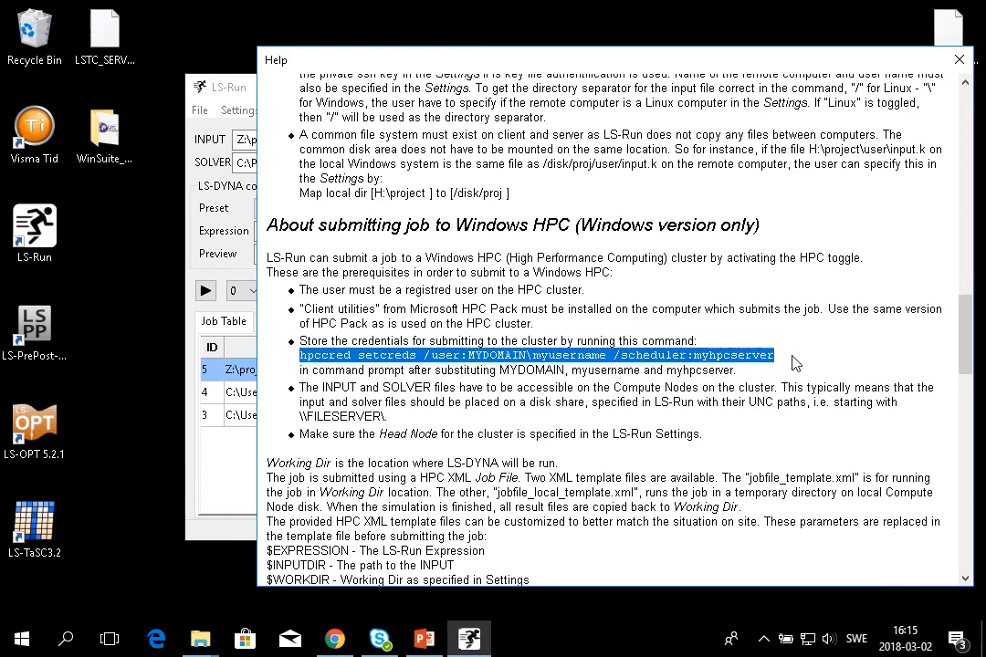
pyautogui.click(660, 362)
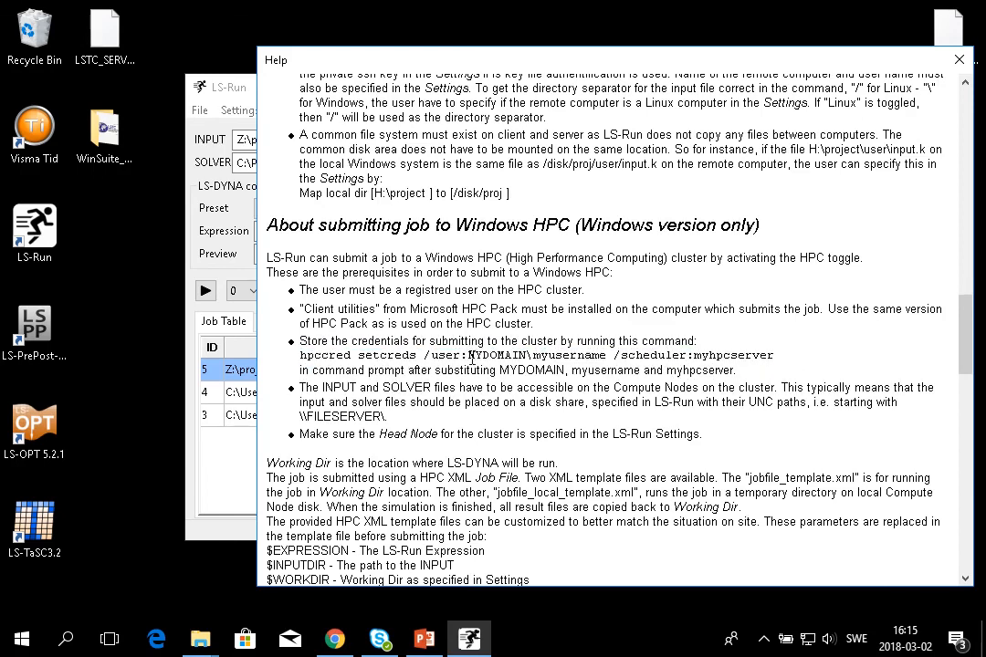
pyautogui.moveTo(469, 356); pyautogui.dragTo(606, 355)
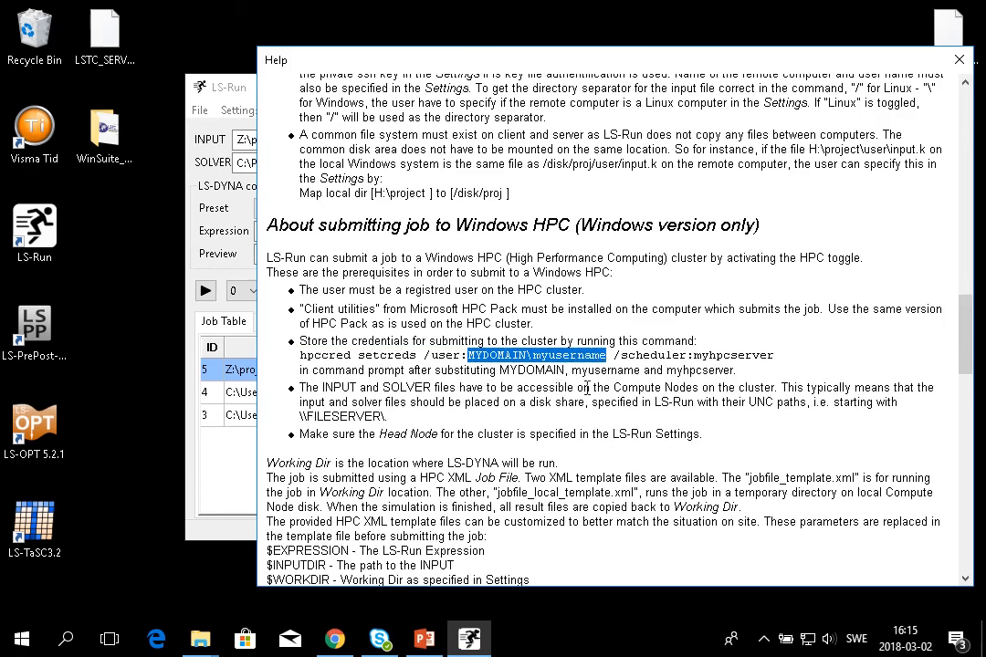
pyautogui.click(702, 362)
pyautogui.moveTo(696, 358); pyautogui.dragTo(775, 358)
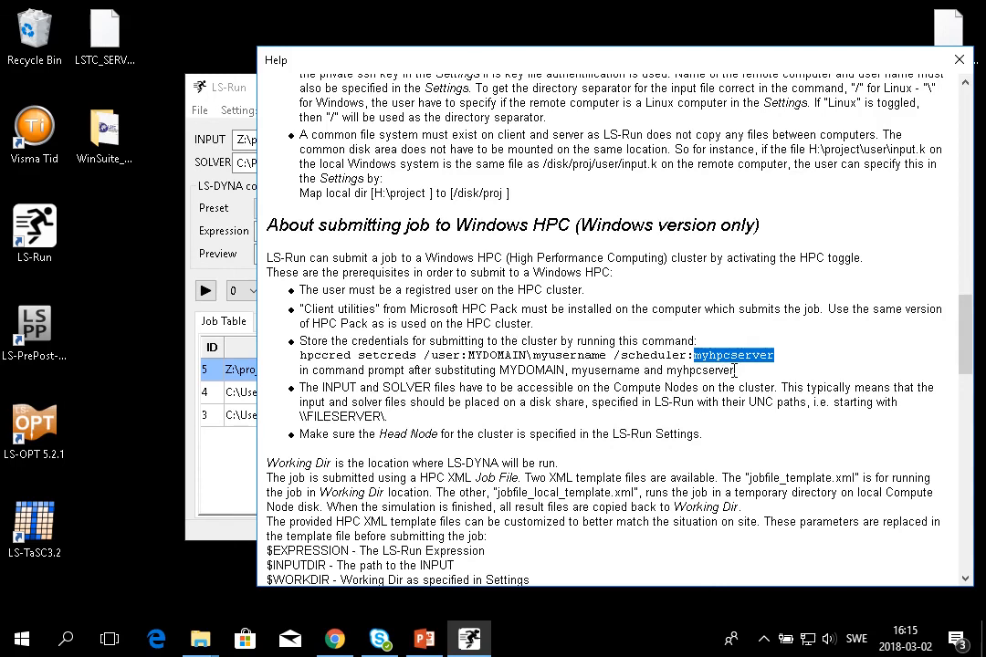
pyautogui.click(789, 362)
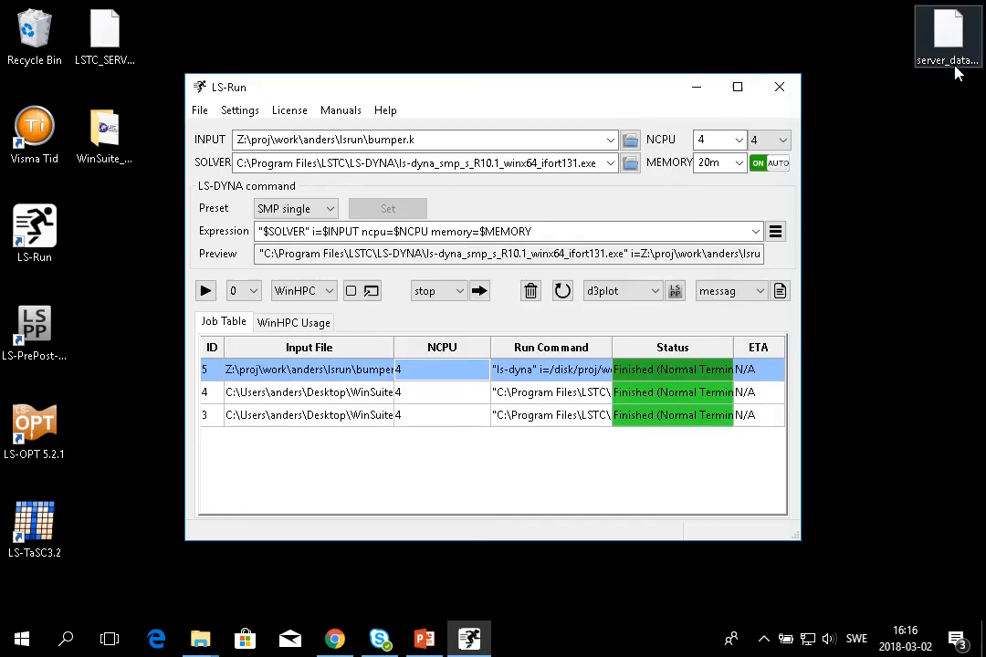
# Review the Windows HPC head node, working directory and job file in the LS-Run settings.
pyautogui.click(958, 59)
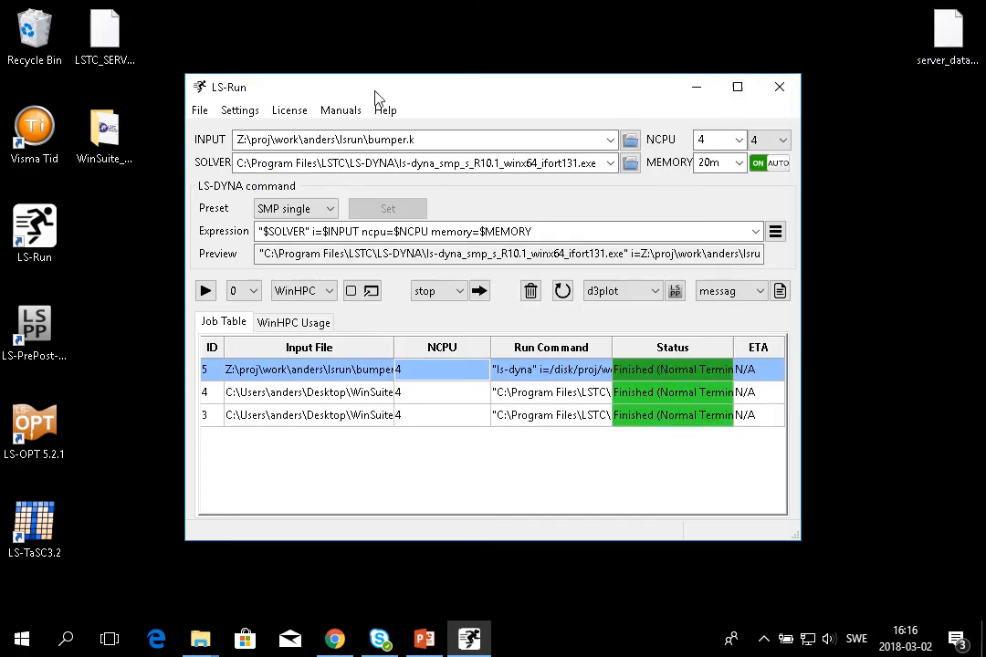
pyautogui.click(245, 115)
pyautogui.click(258, 131)
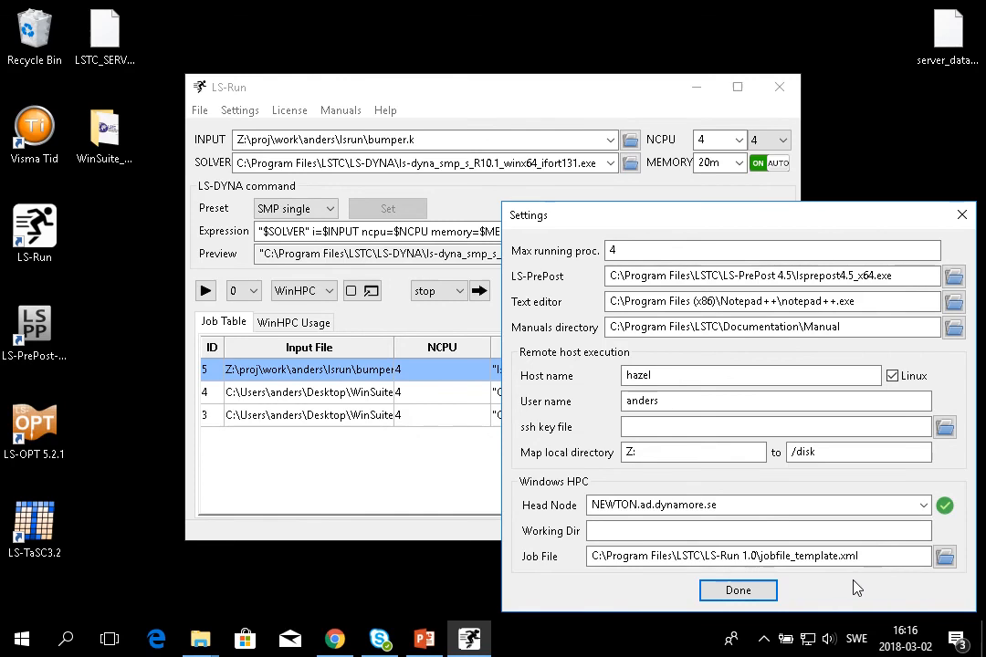
pyautogui.click(730, 592)
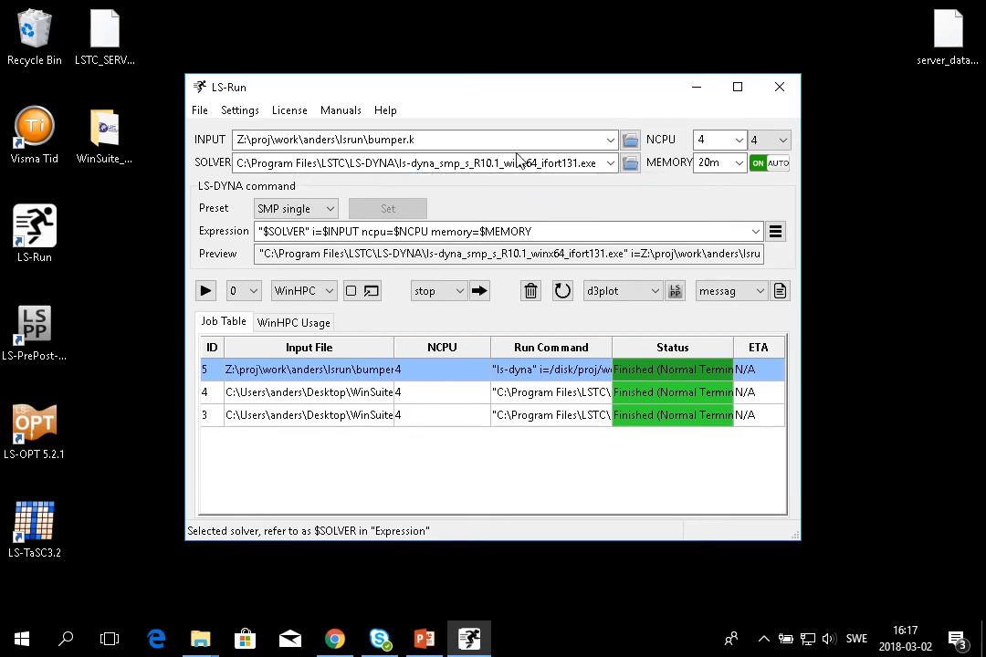
# Load bumper.k as the input file from the bumper folder in the personal directory under \\newton\disk.
pyautogui.click(630, 140)
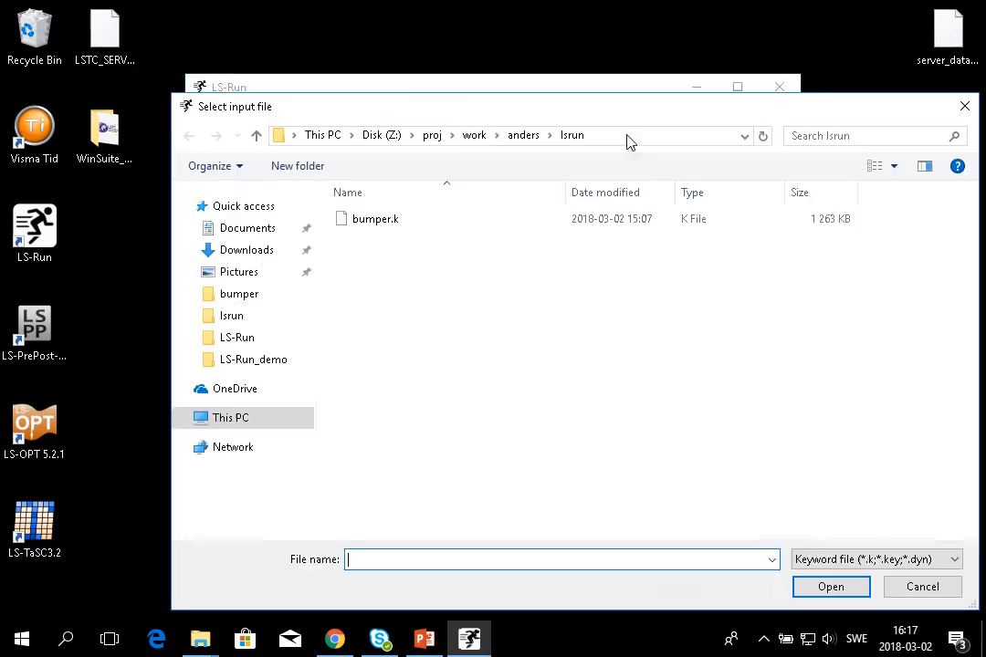
pyautogui.click(611, 137)
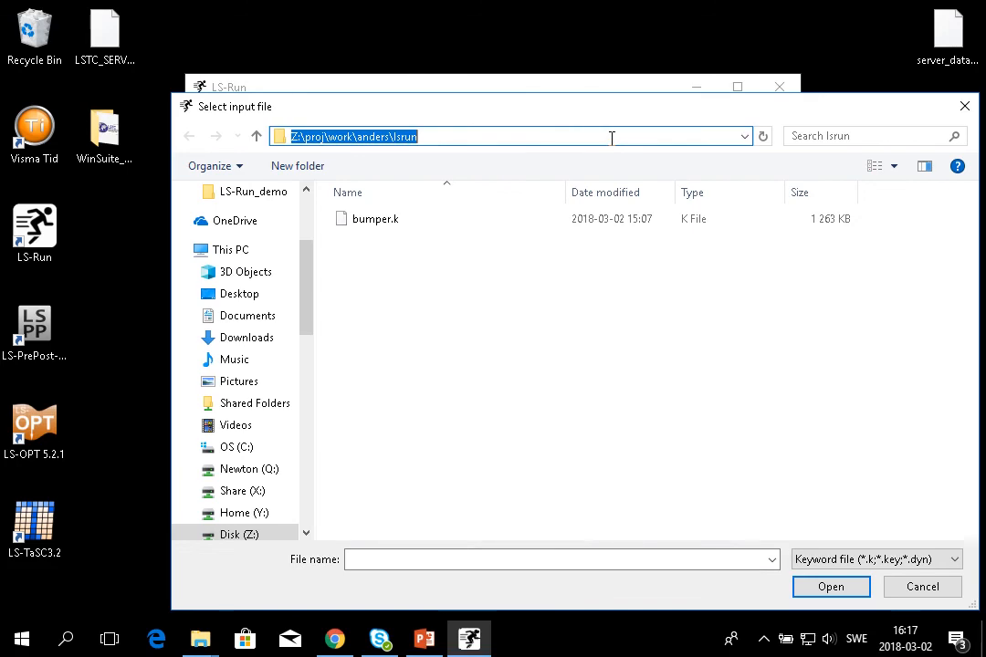
pyautogui.write('´')
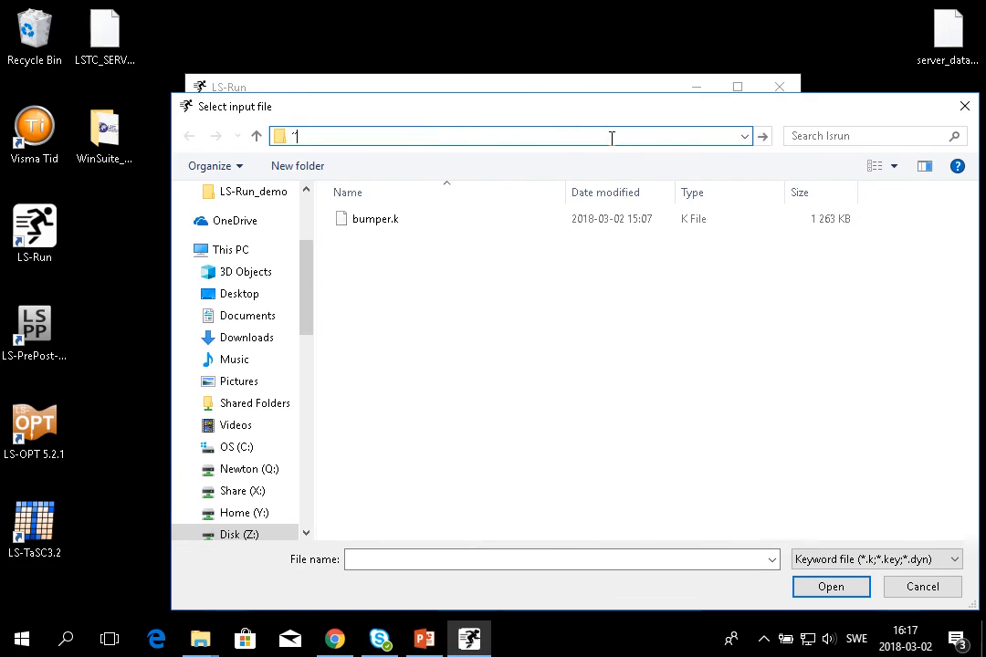
pyautogui.write('´\\\\')
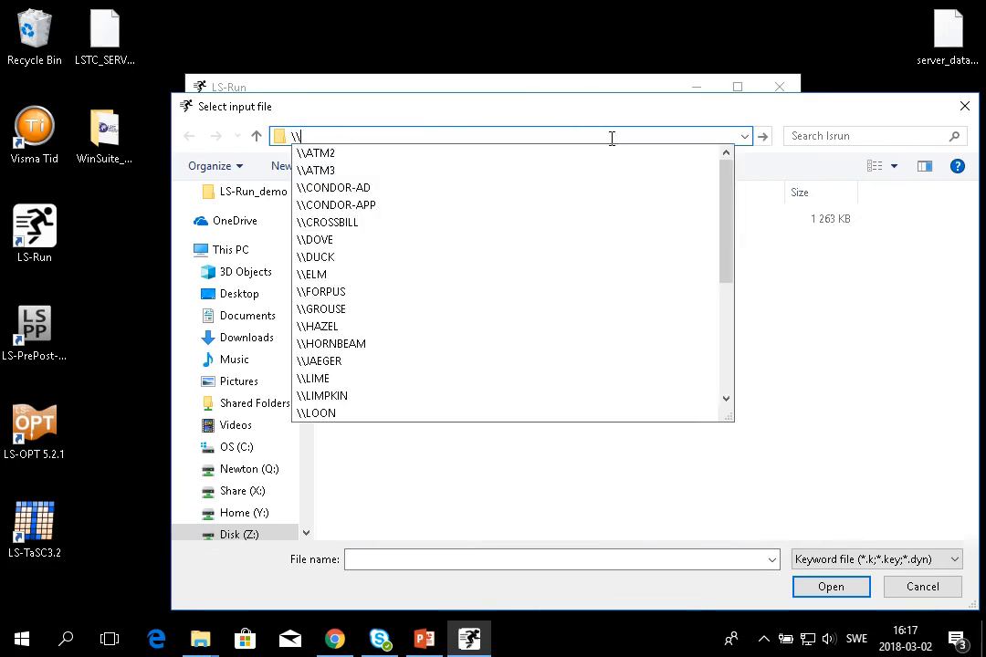
pyautogui.write('newton')
pyautogui.press('Return')
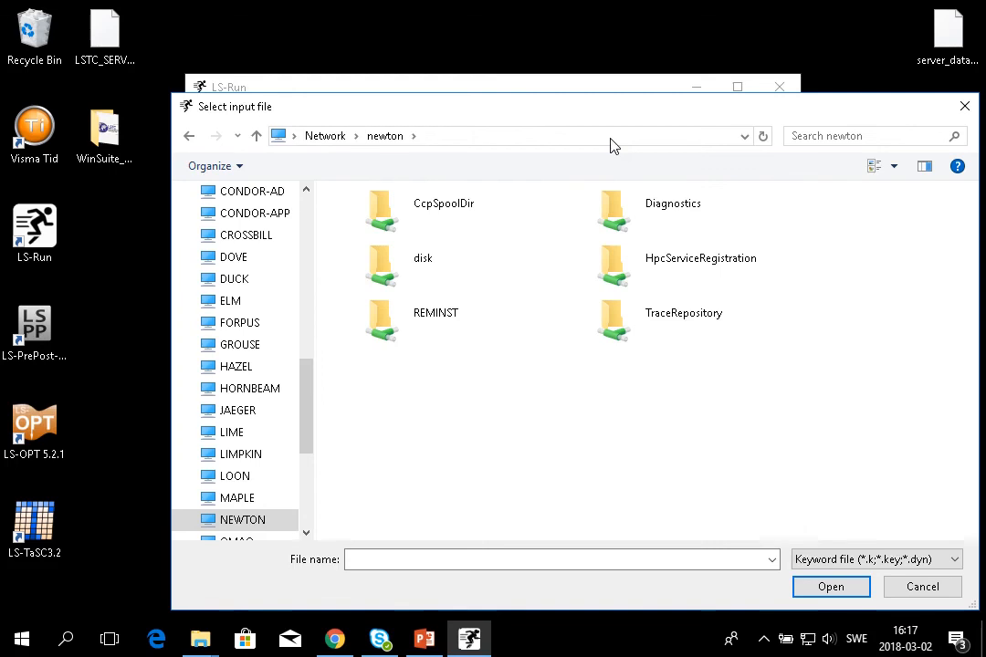
pyautogui.doubleClick(444, 266)
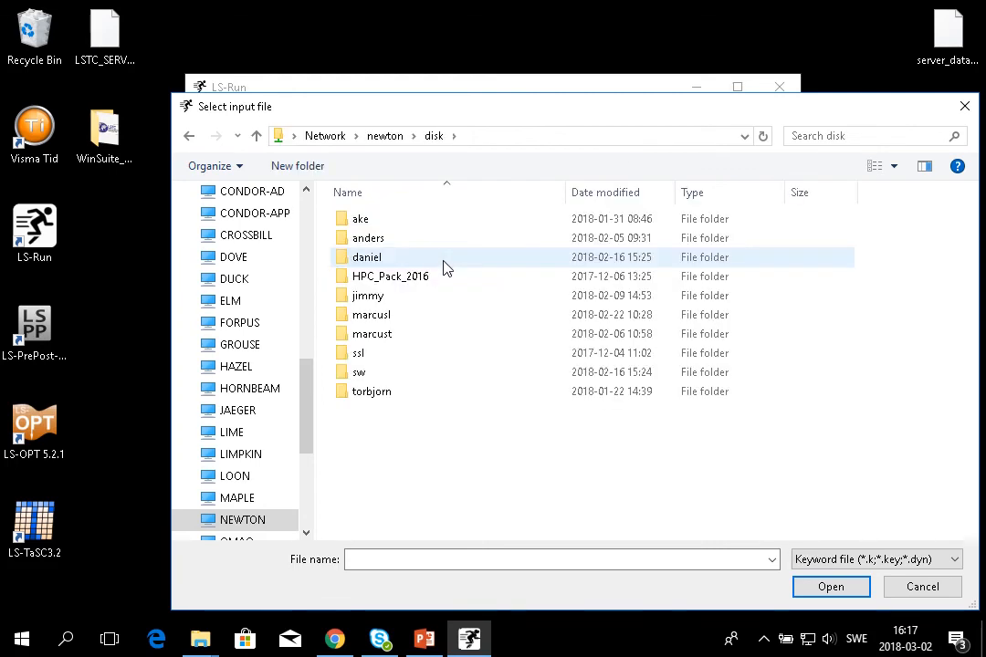
pyautogui.doubleClick(391, 240)
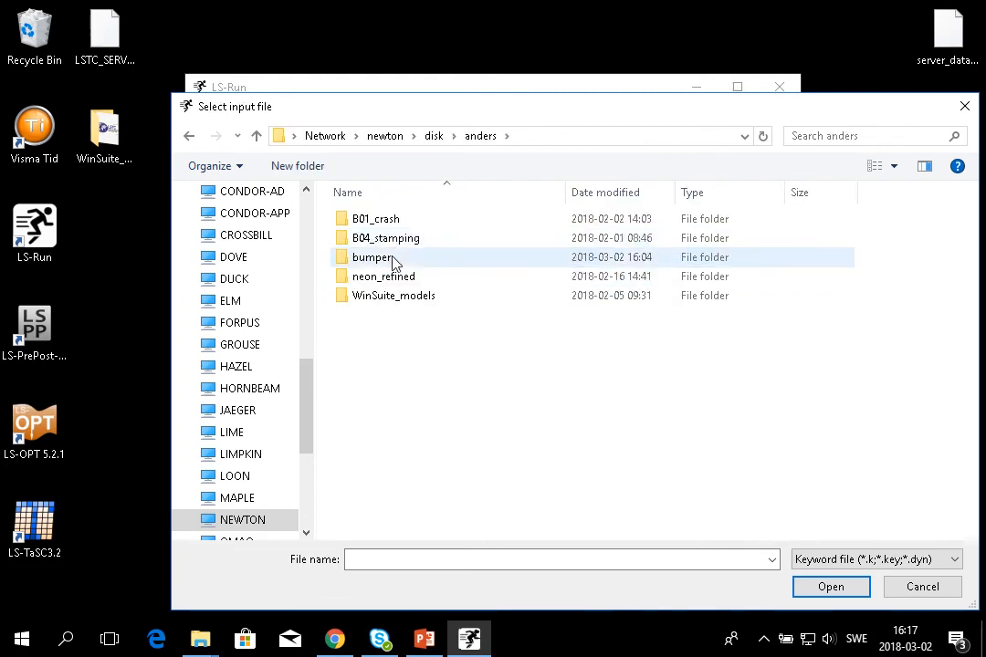
pyautogui.doubleClick(392, 260)
pyautogui.click(398, 221)
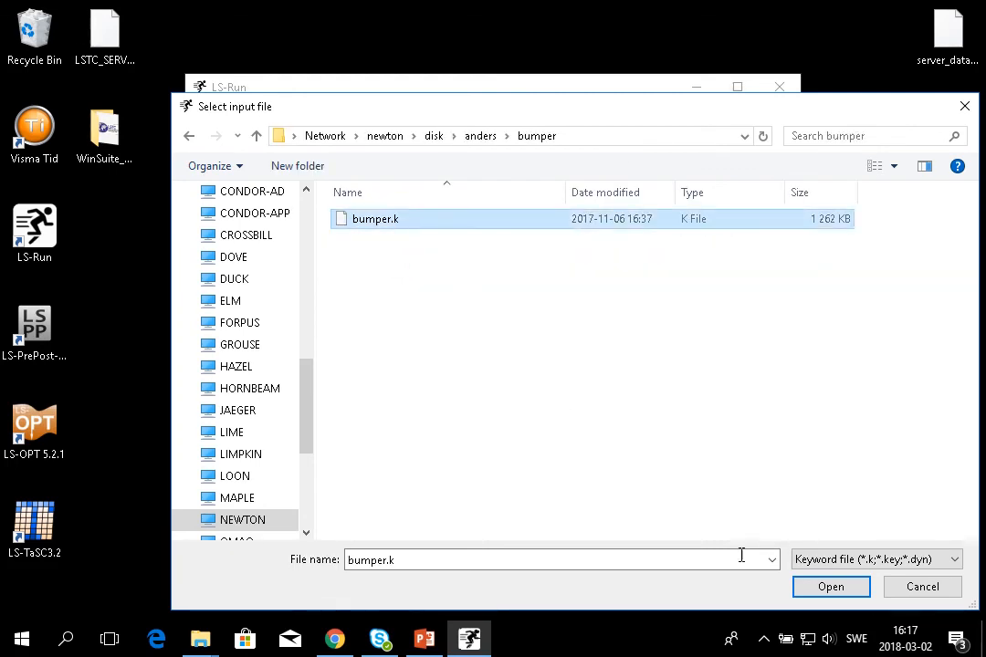
pyautogui.click(826, 588)
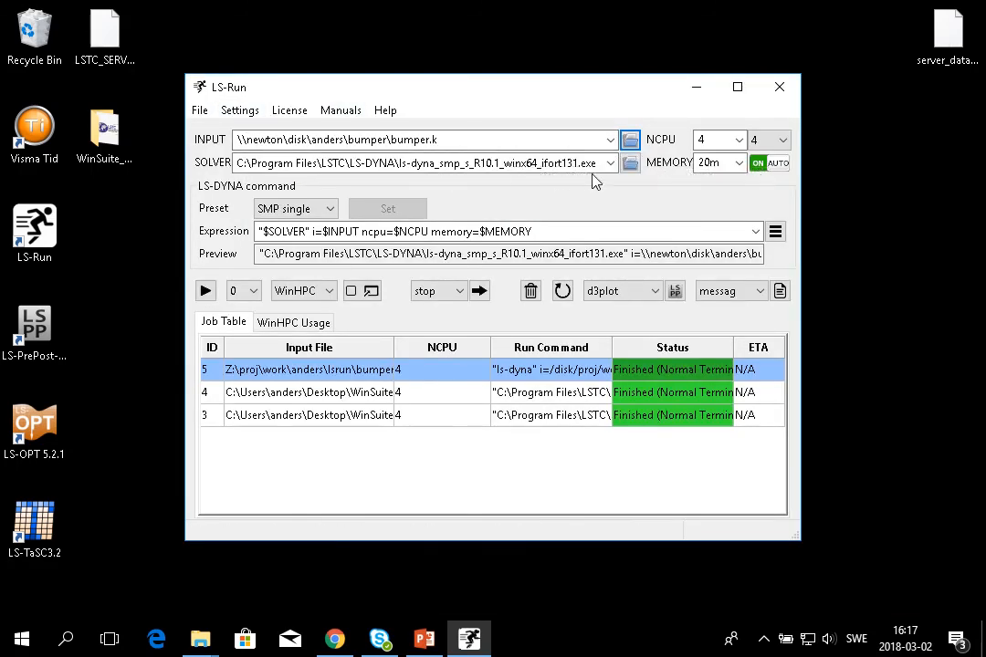
# Select ls-dyna_smp_s_R101_winx64_ifort131.exe from \\newton\disk\sw as the solver and store it in the SMP single preset.
pyautogui.click(630, 164)
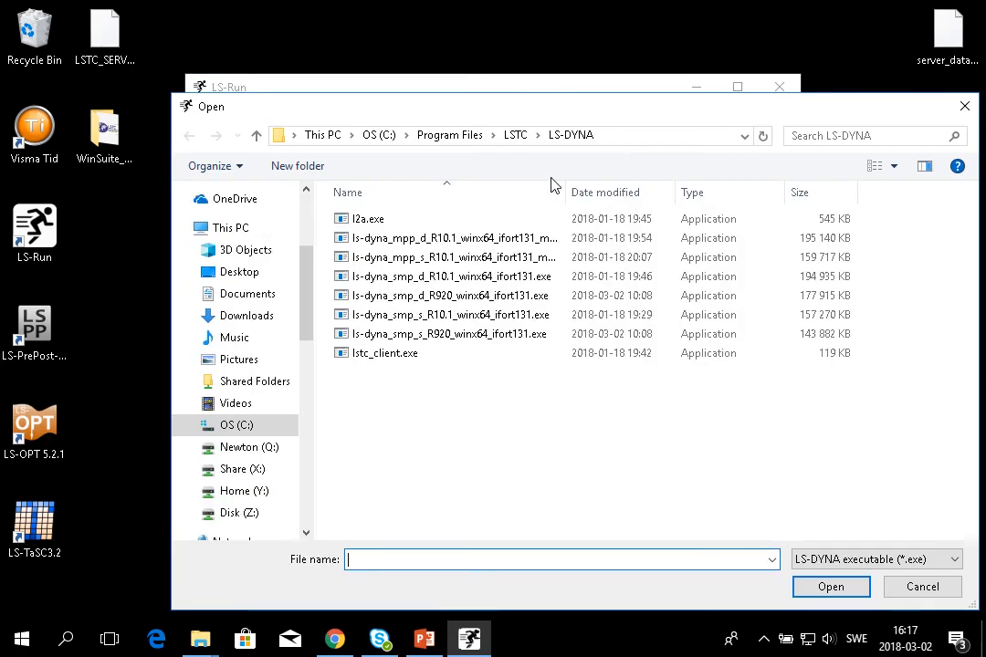
pyautogui.click(615, 135)
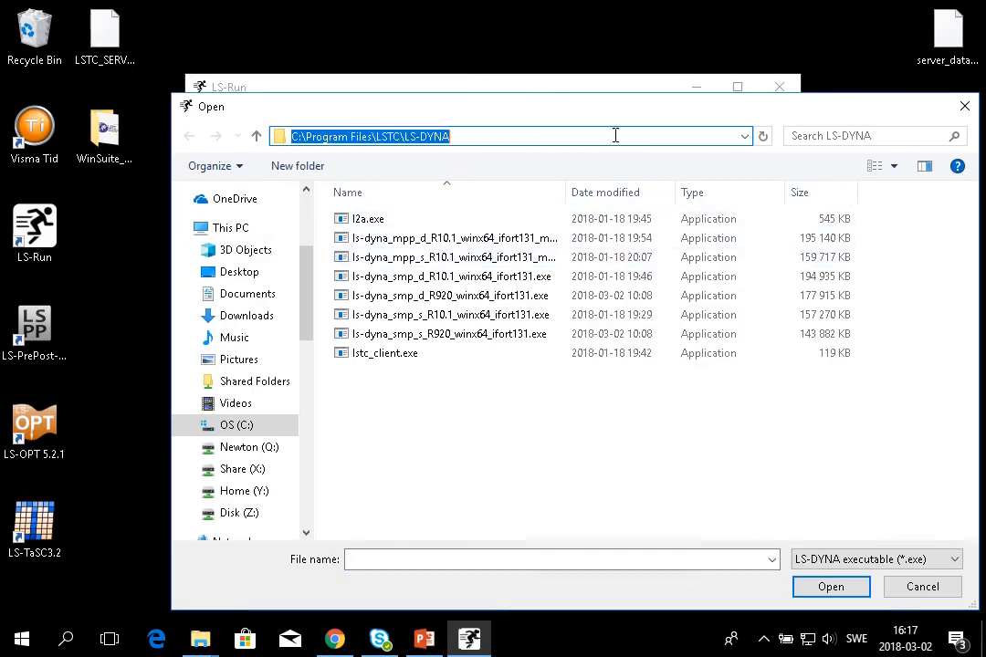
pyautogui.write('\\\\')
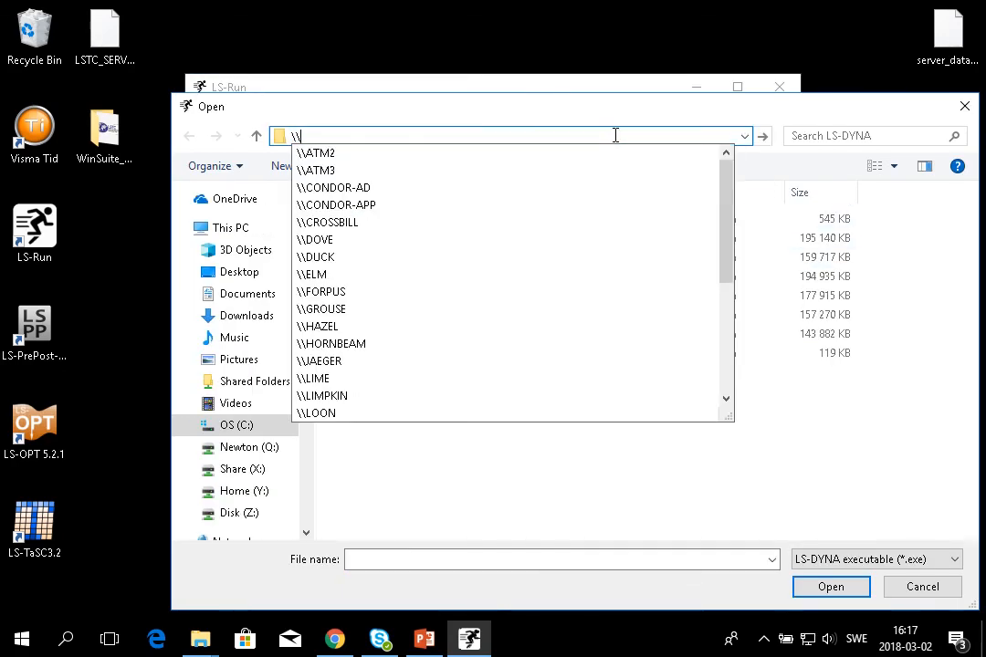
pyautogui.write('newton')
pyautogui.press('Return')
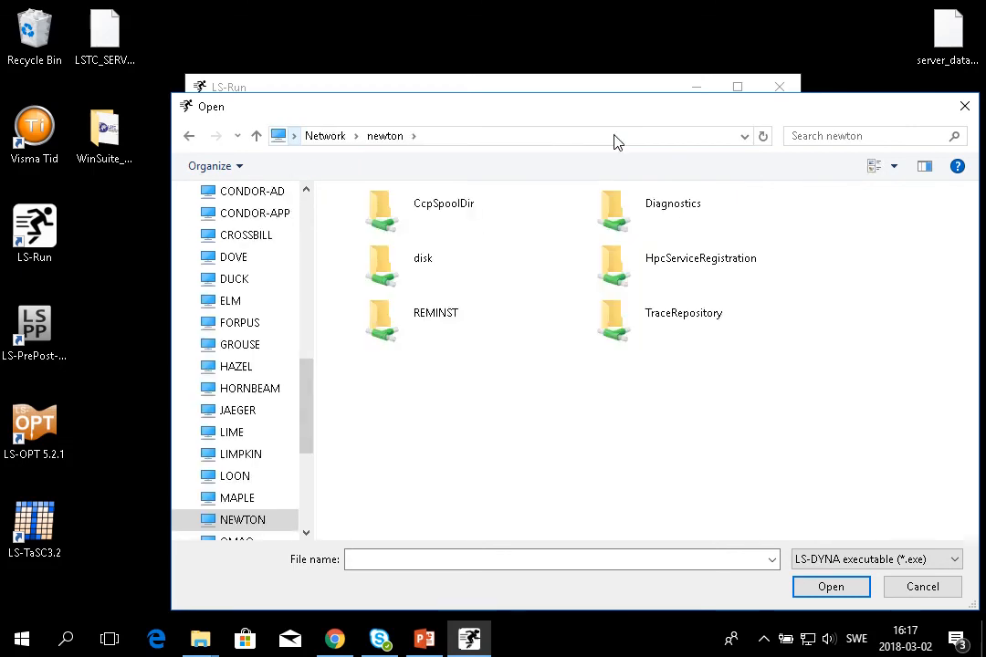
pyautogui.doubleClick(476, 270)
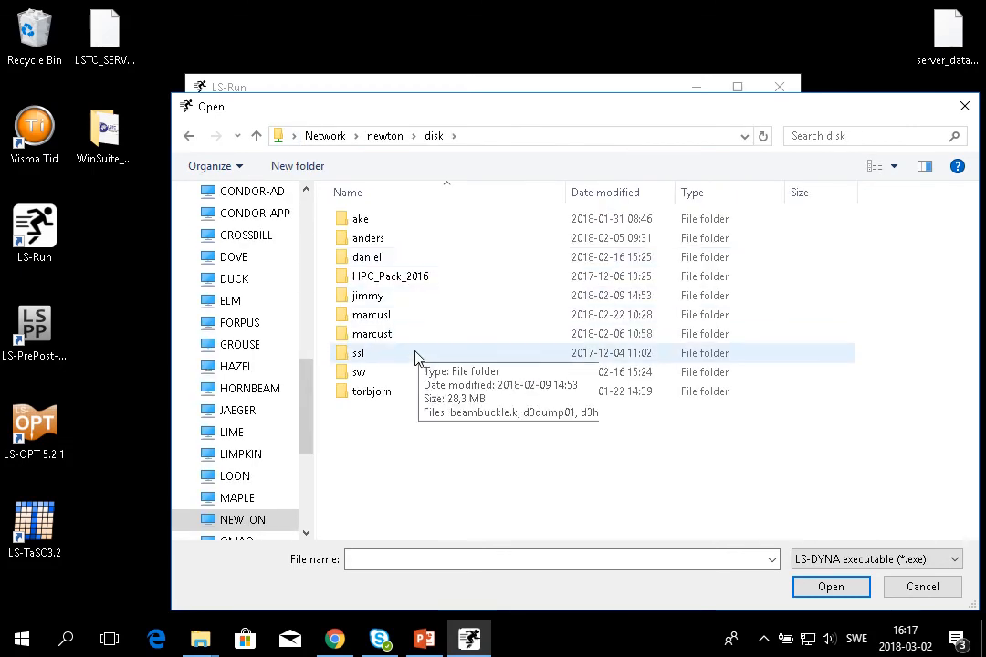
pyautogui.click(395, 381)
pyautogui.doubleClick(392, 382)
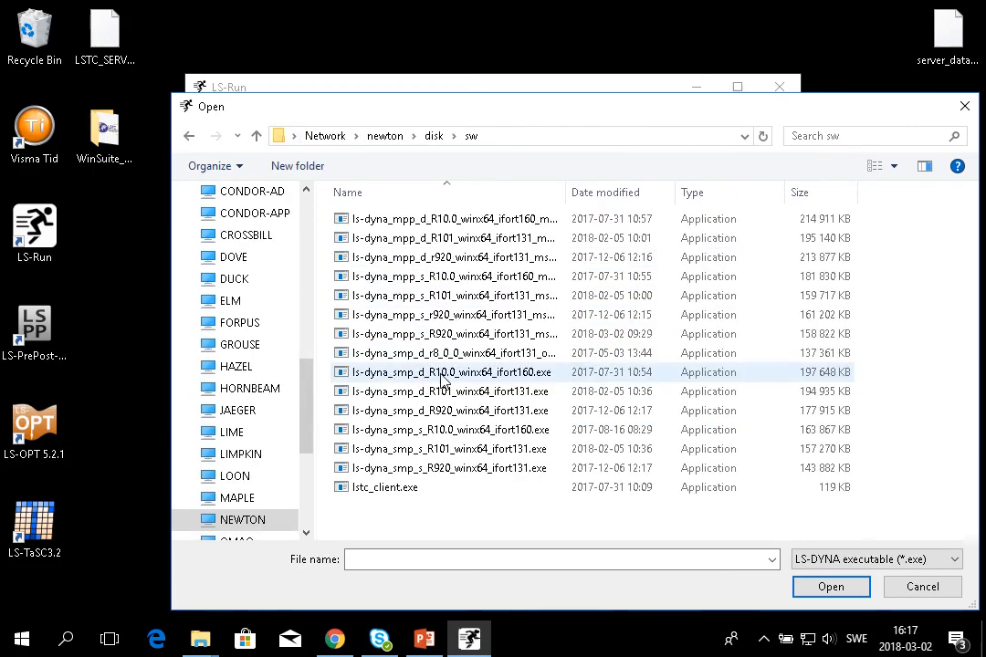
pyautogui.click(473, 453)
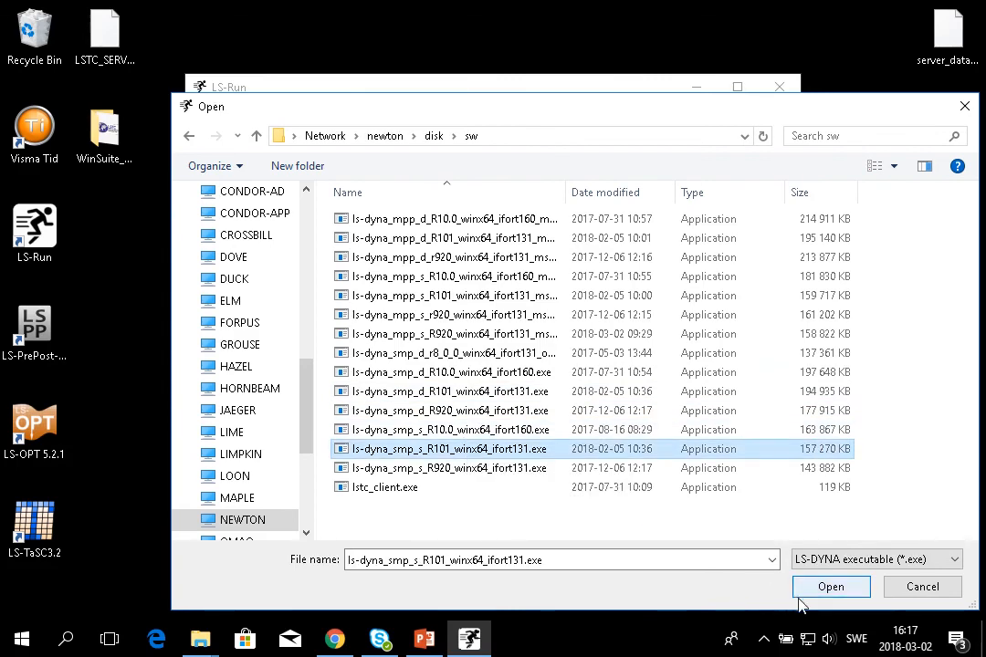
pyautogui.click(829, 587)
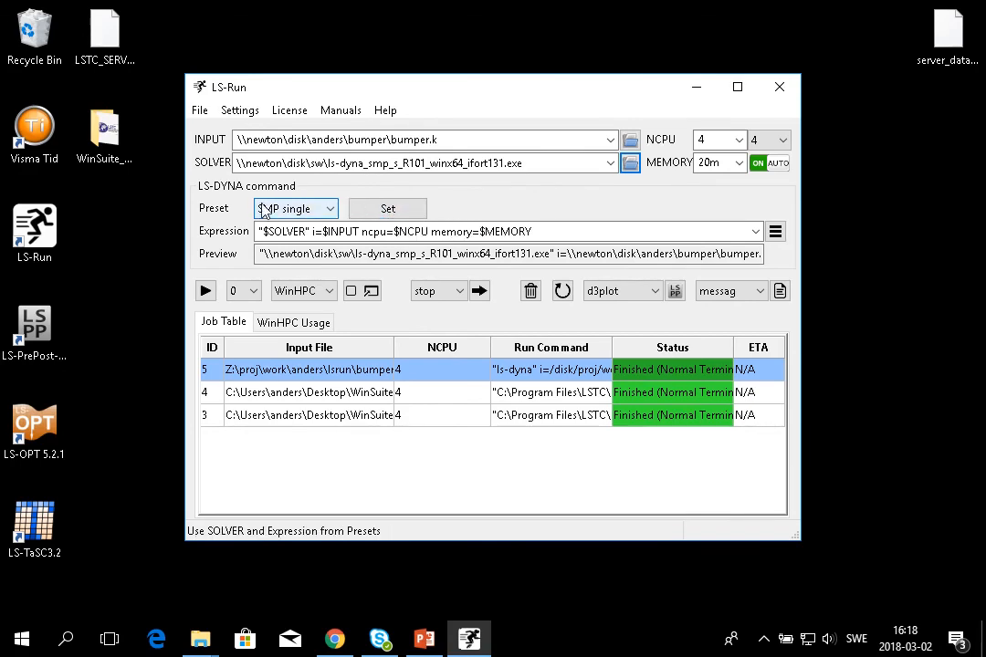
pyautogui.click(401, 211)
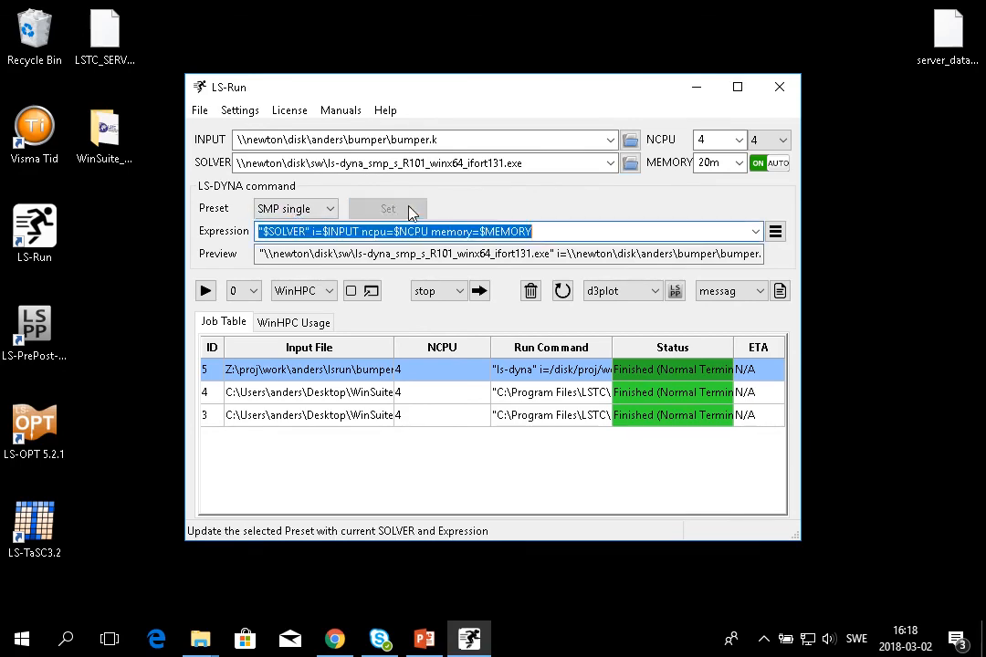
pyautogui.click(542, 231)
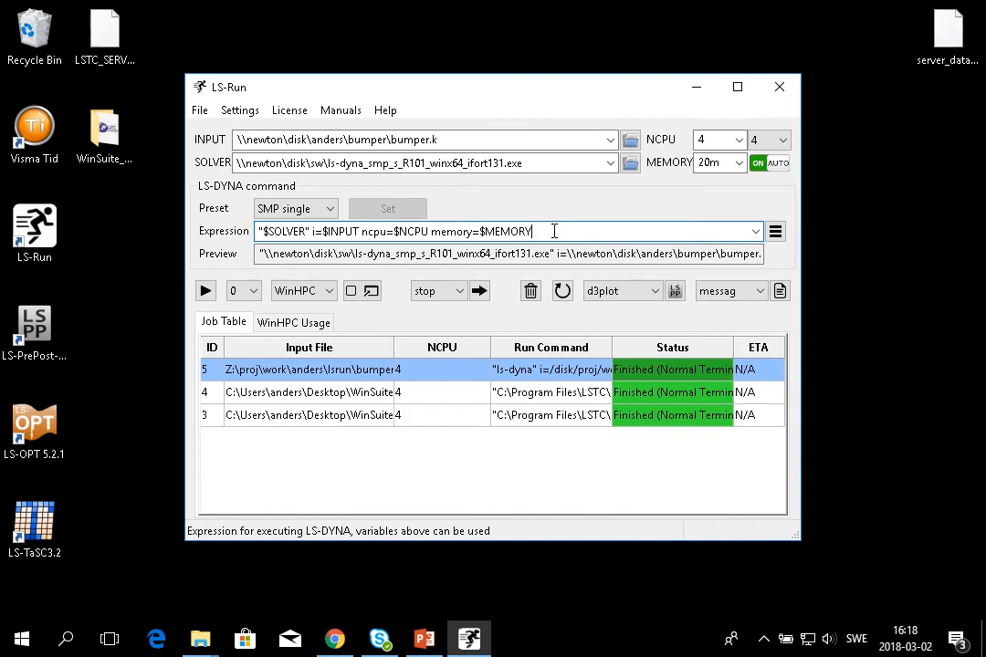
# Compare the SMP single preset's solver path for the Local and WinHPC targets, finishing with WinHPC selected.
pyautogui.click(301, 294)
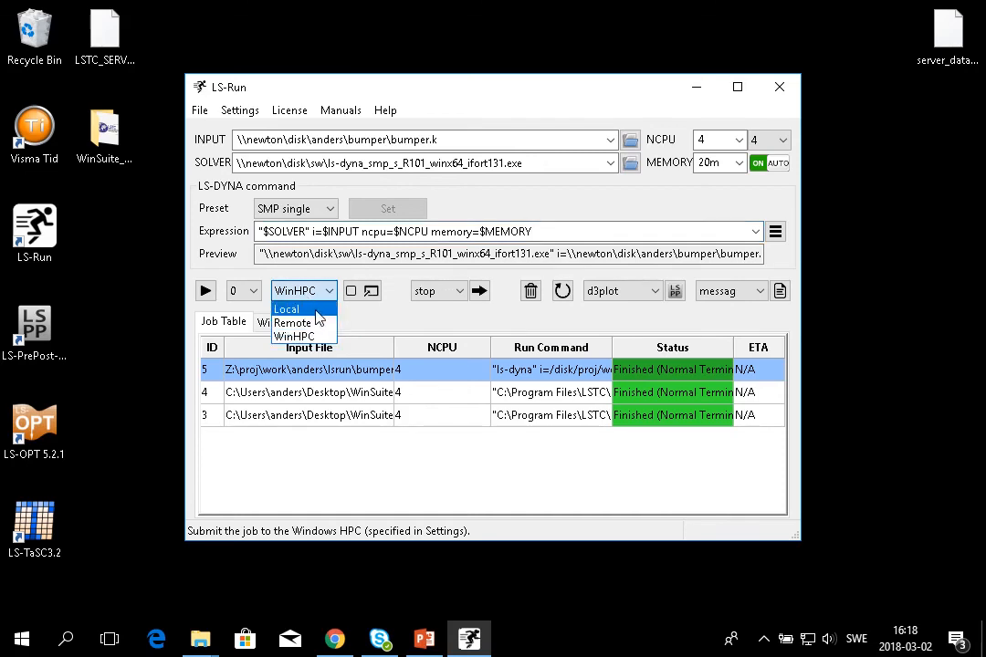
pyautogui.click(317, 311)
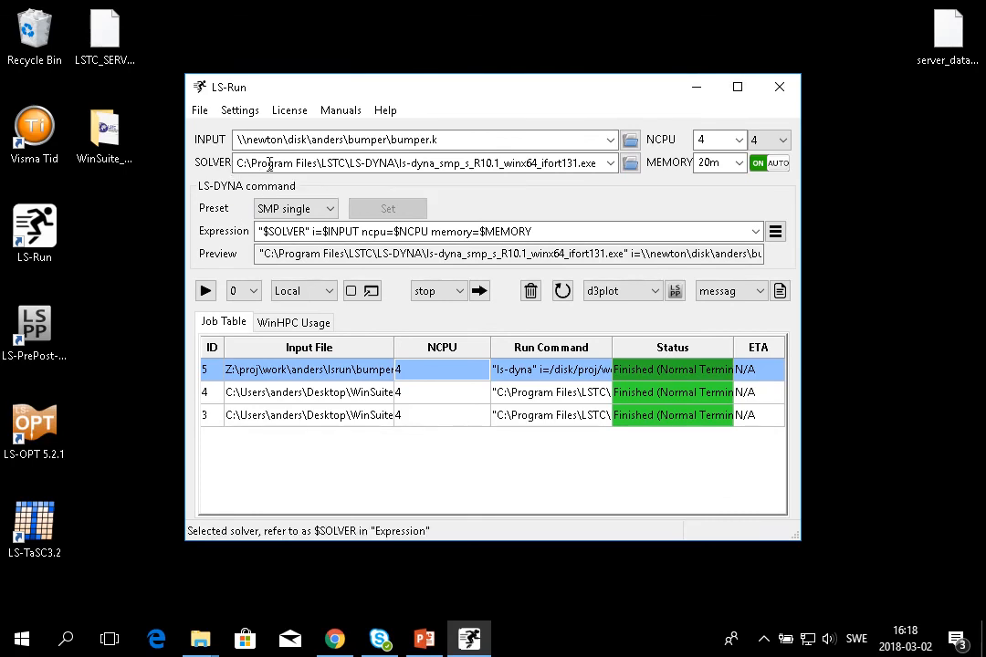
pyautogui.click(290, 291)
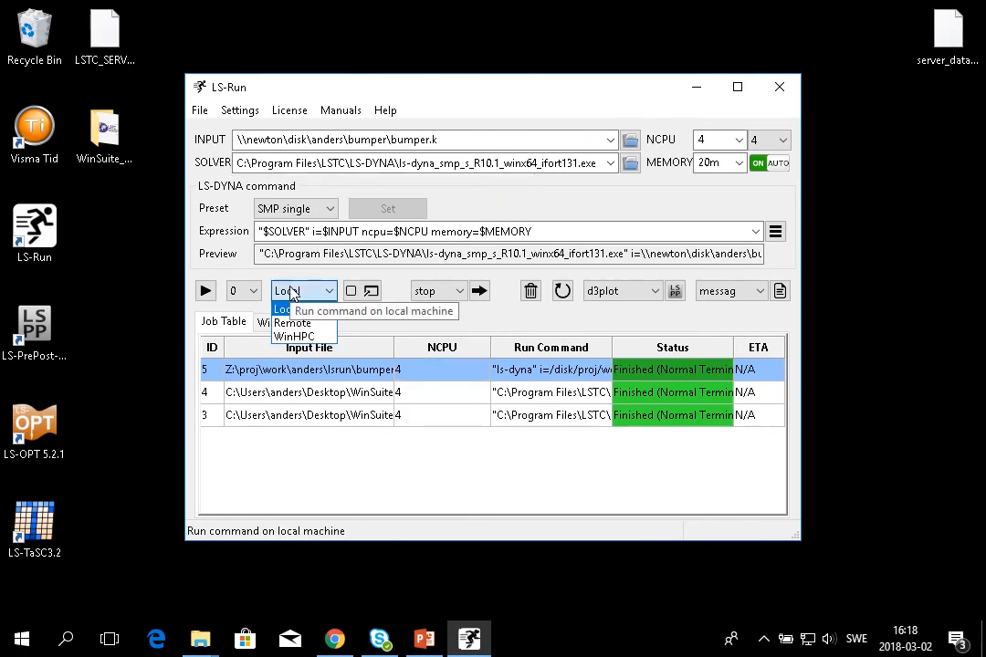
pyautogui.click(315, 337)
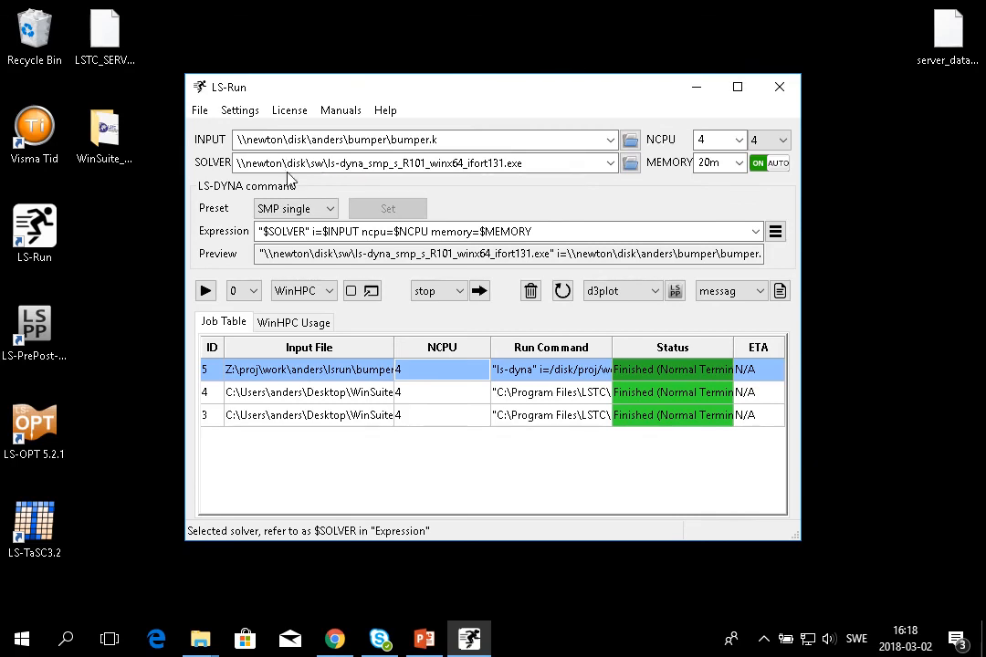
# Submit the bumper job to the Windows HPC cluster and check its status in the job table and cluster usage.
pyautogui.click(202, 290)
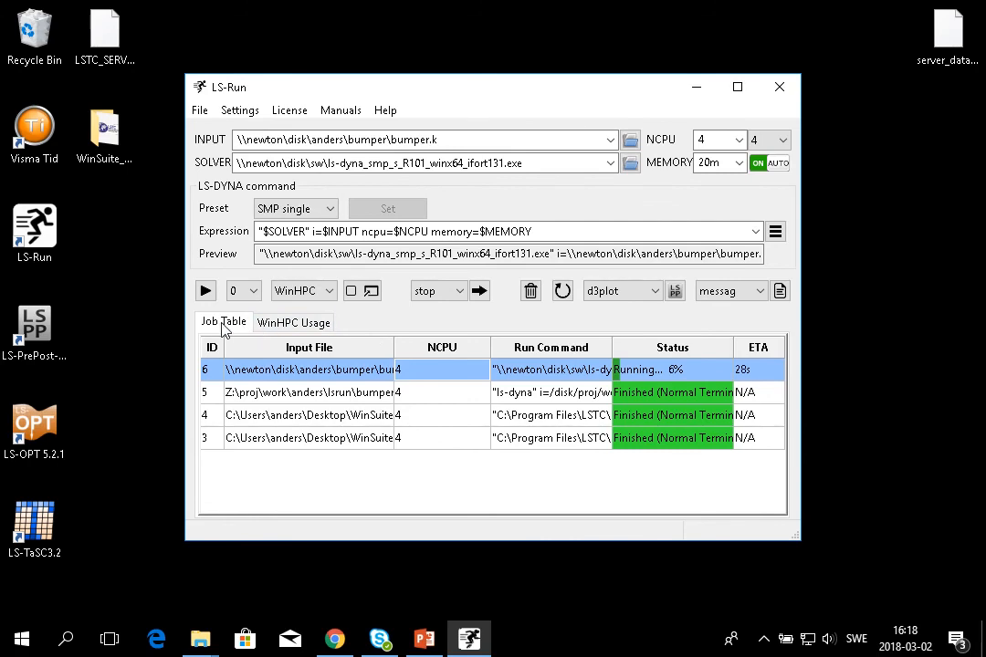
pyautogui.click(311, 326)
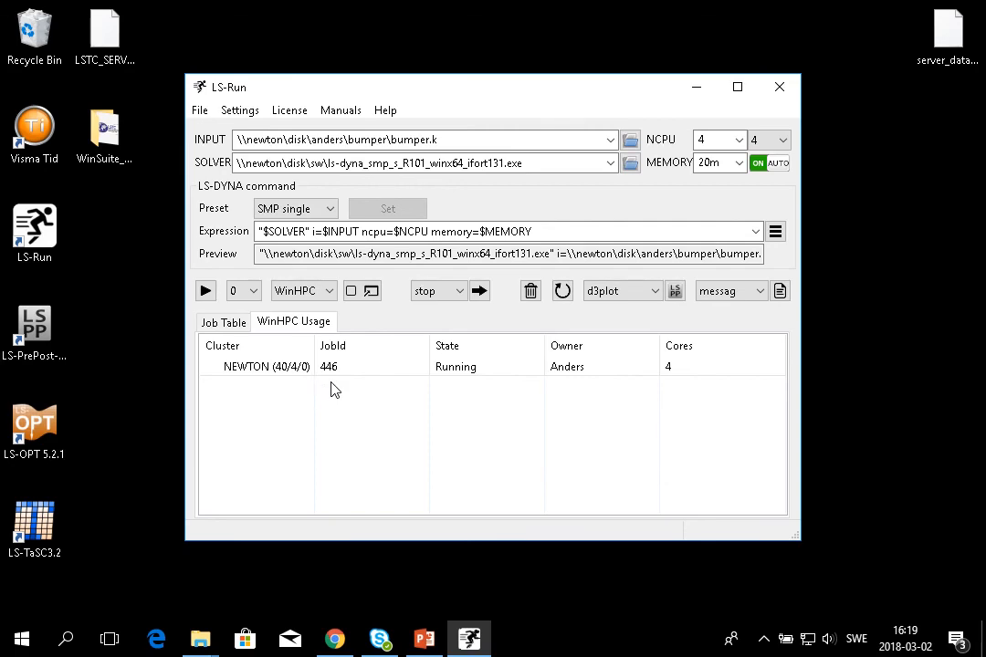
pyautogui.click(224, 322)
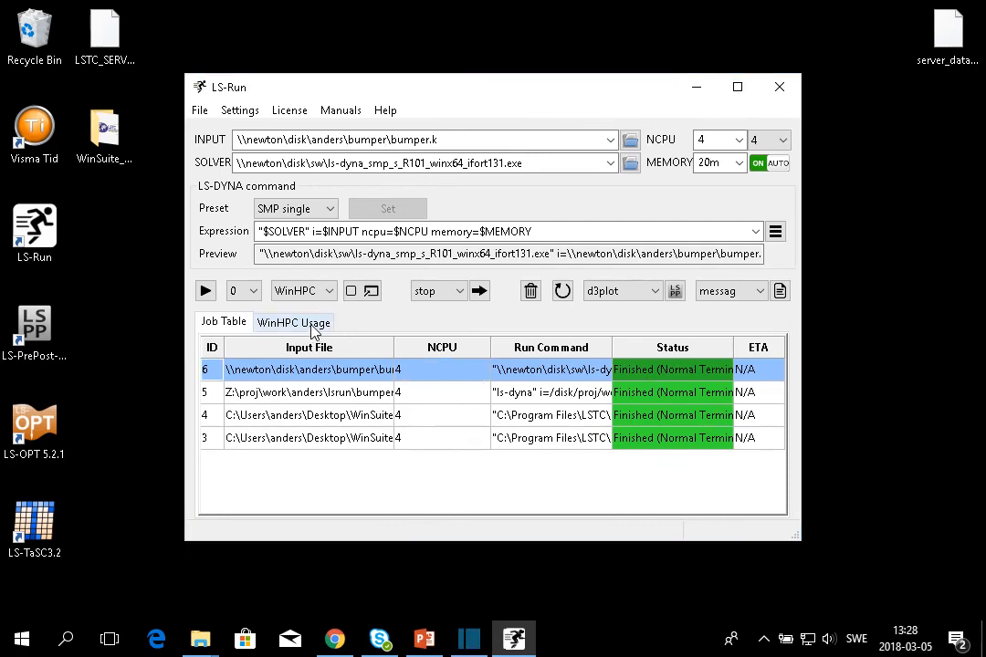
pyautogui.click(311, 330)
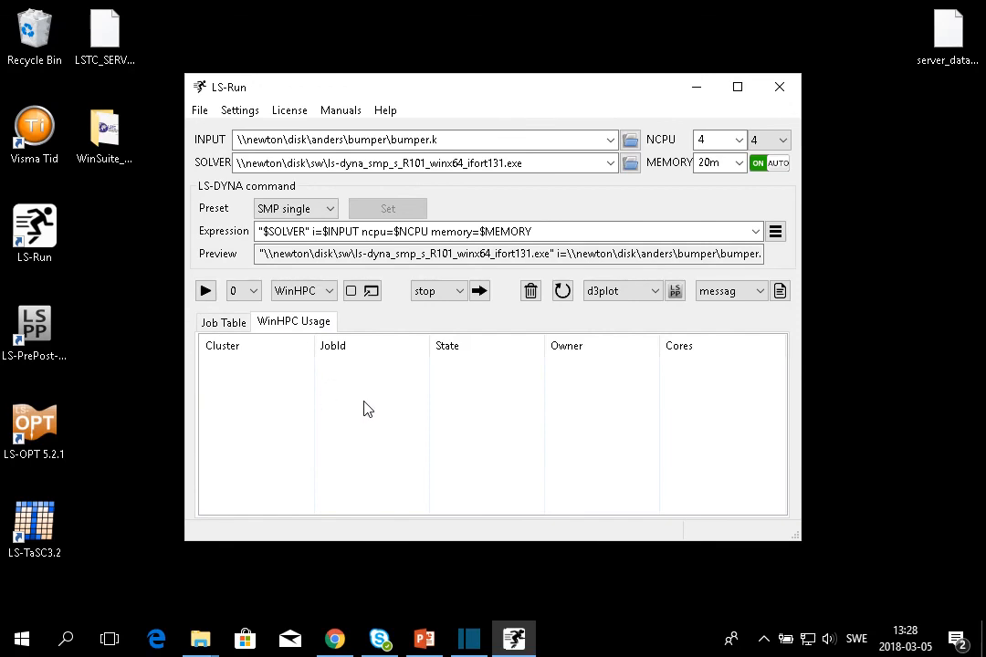